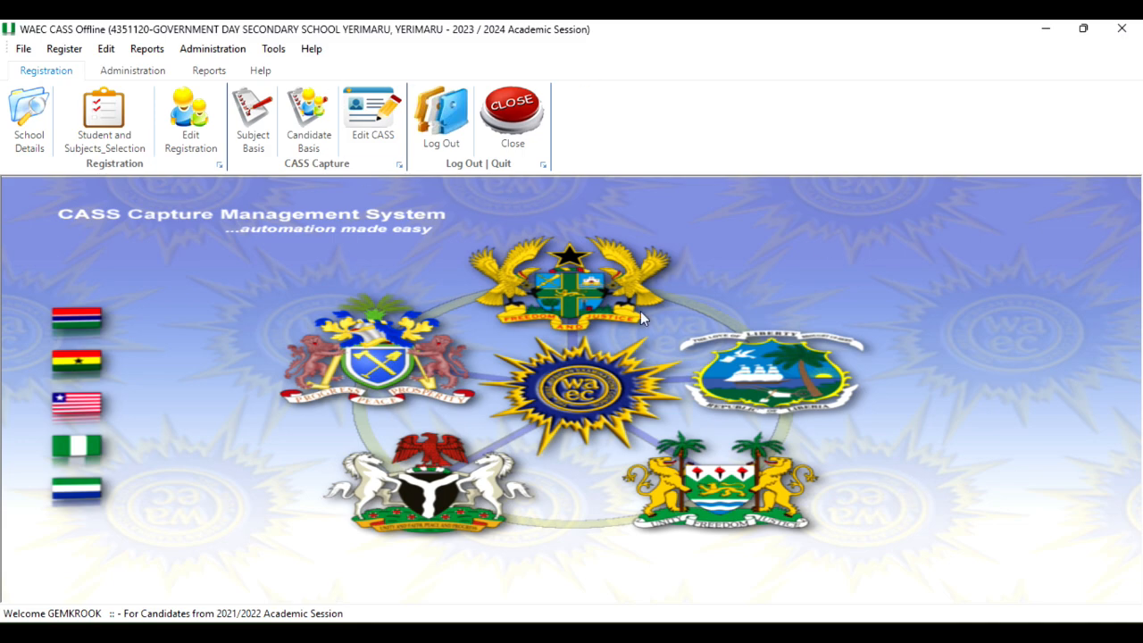
# Open the school details configuration and choose NIGERIA as the country and Taraba as the state
pyautogui.click(40, 121)
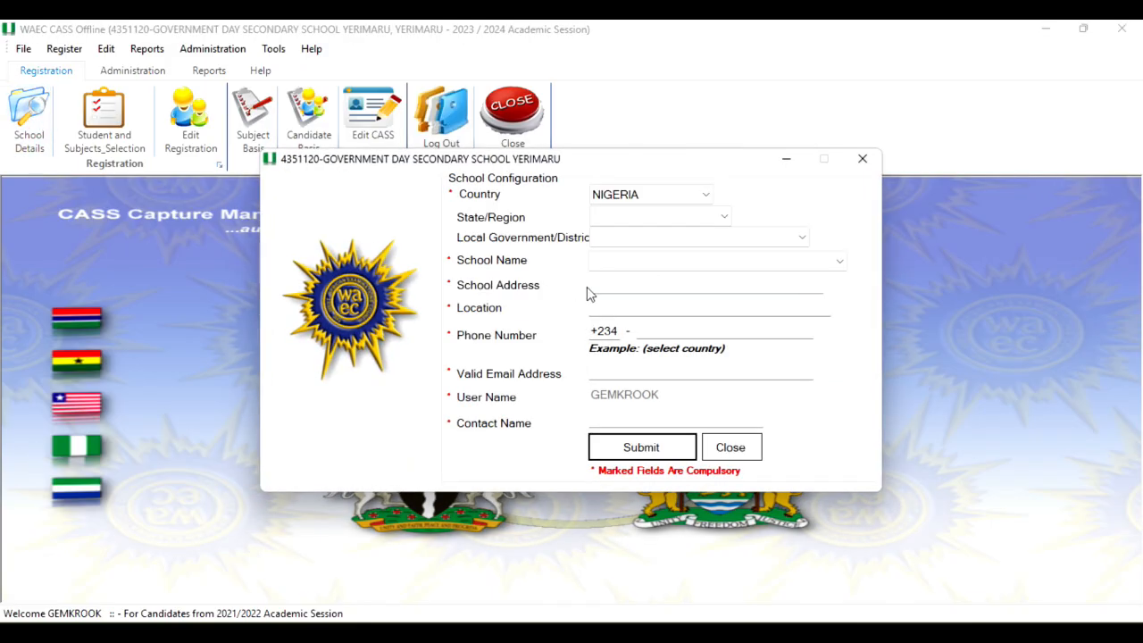
pyautogui.click(682, 201)
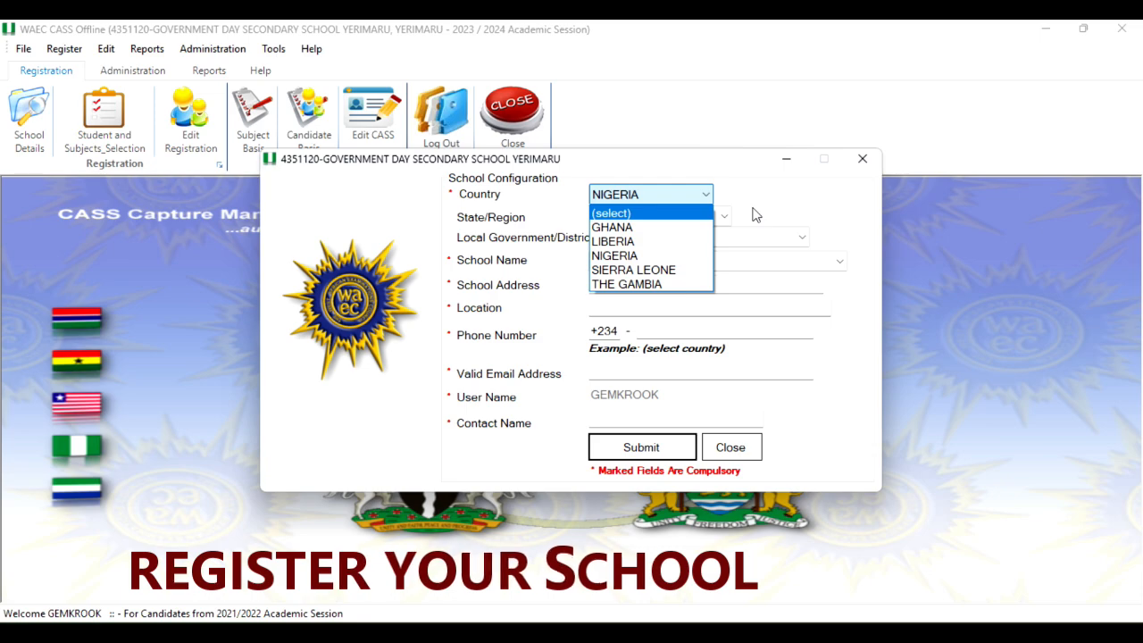
pyautogui.click(652, 257)
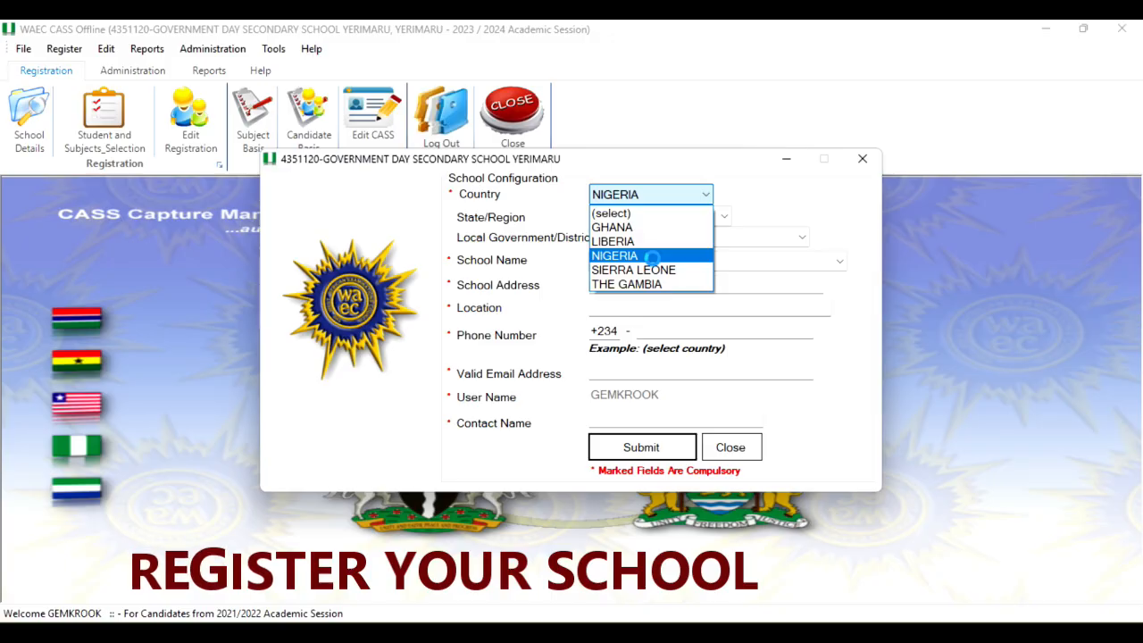
pyautogui.click(653, 257)
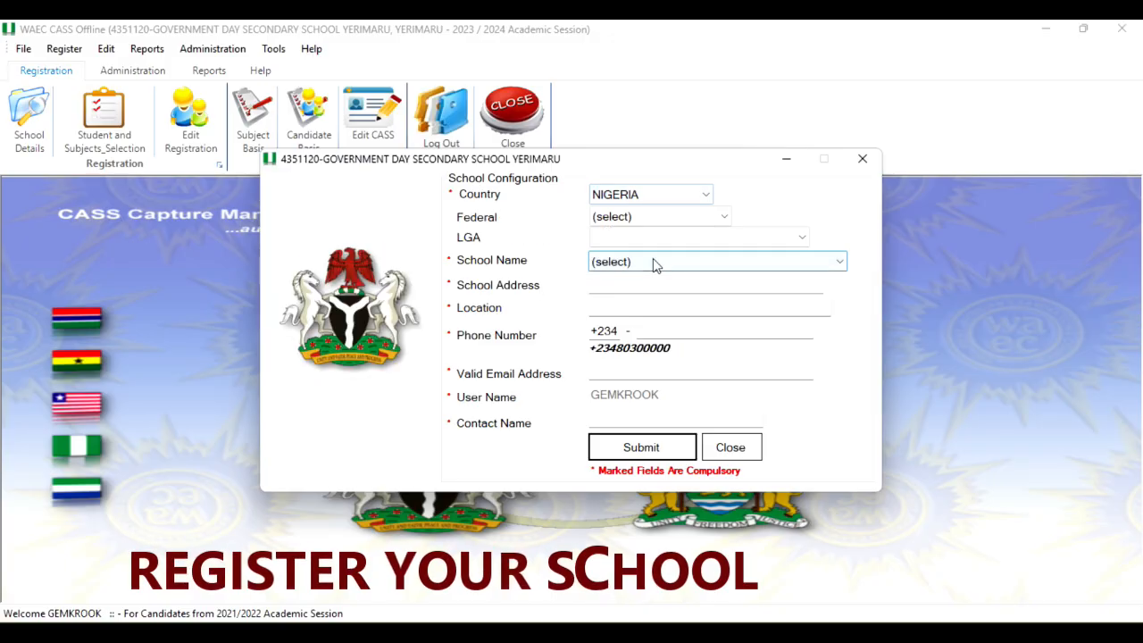
pyautogui.click(659, 219)
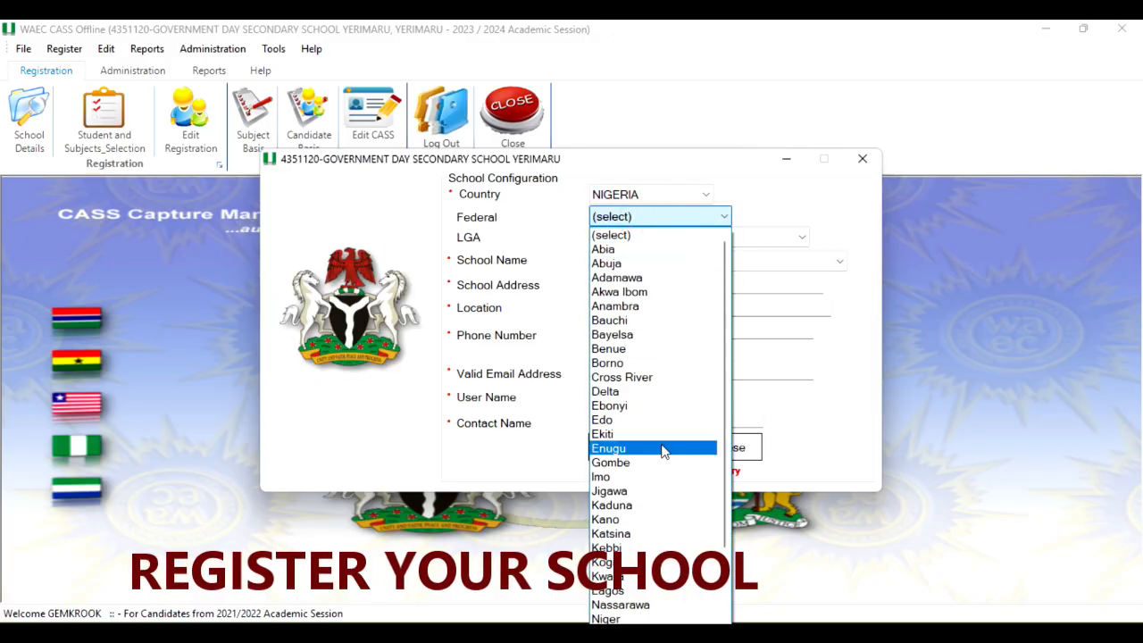
pyautogui.scroll(-3, 661, 449)
pyautogui.click(659, 619)
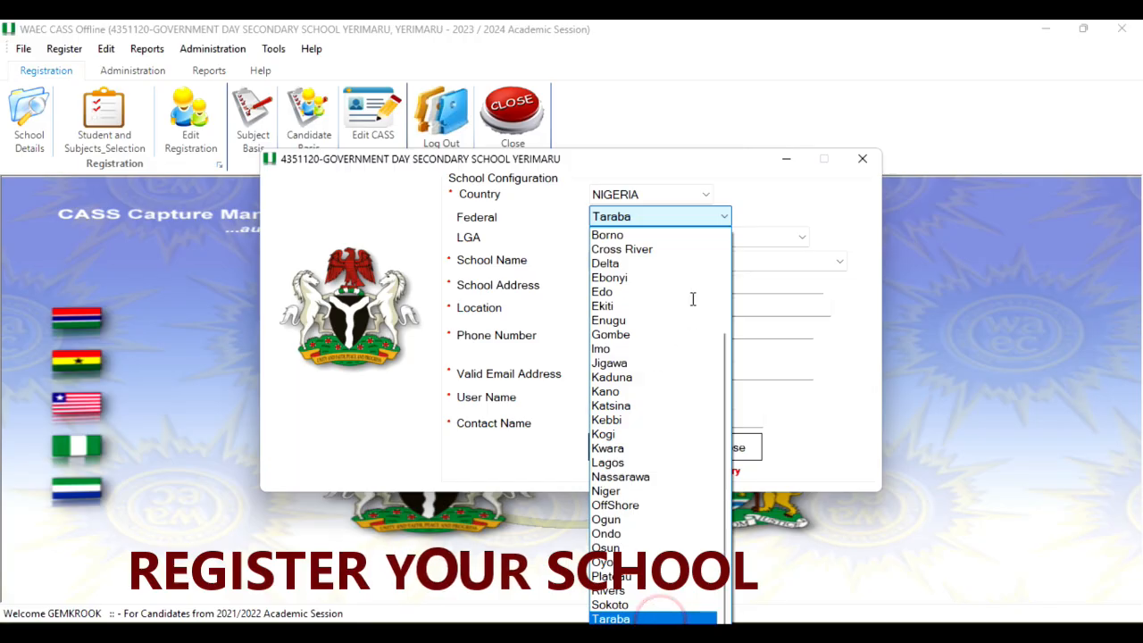
# Select Sardauuna as the LGA and Baptist Academy Gembu as the school name
pyautogui.click(714, 237)
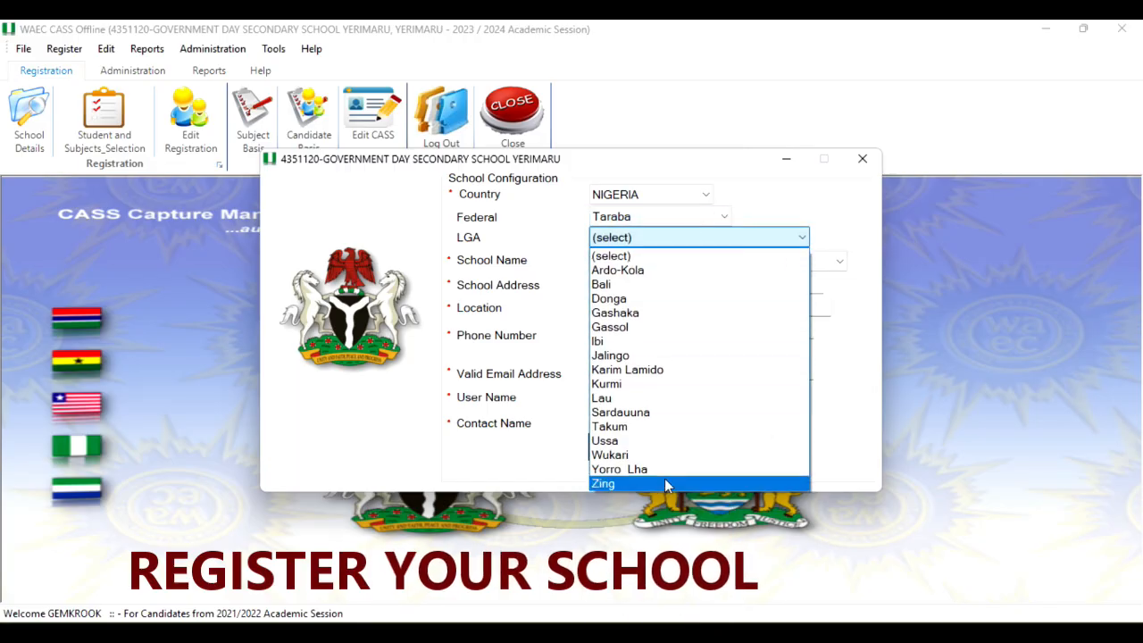
pyautogui.click(656, 412)
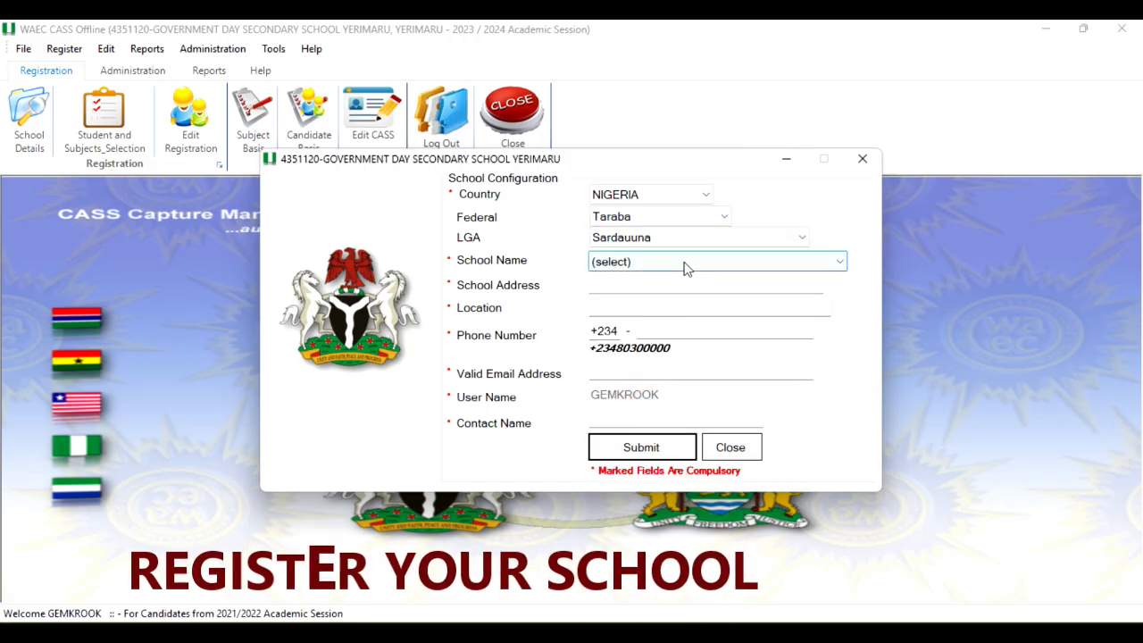
pyautogui.click(685, 260)
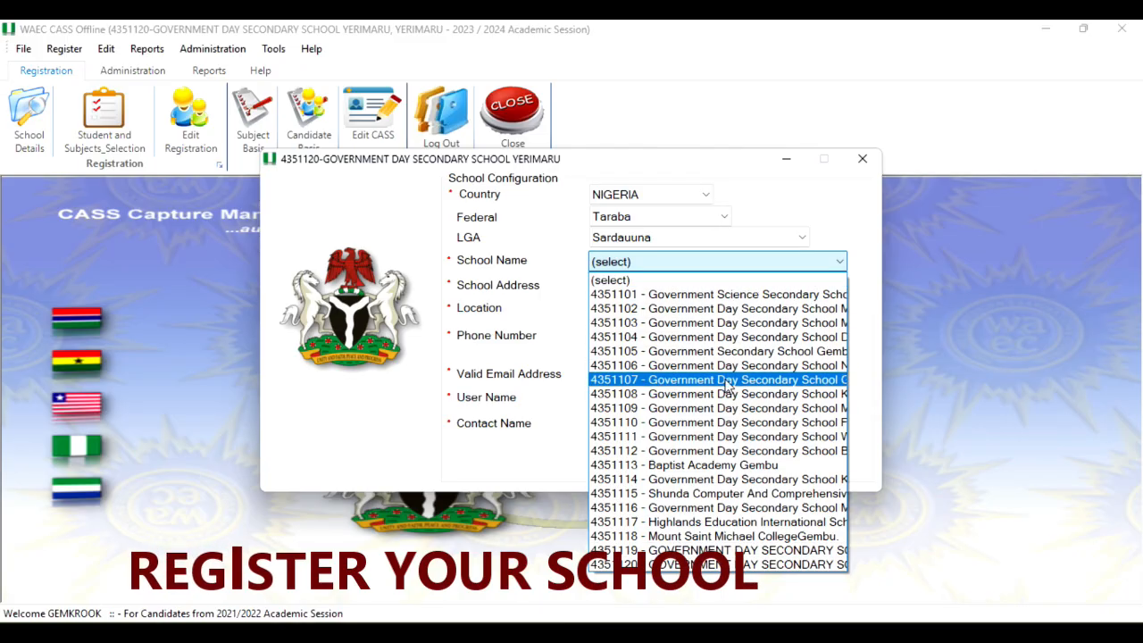
pyautogui.click(679, 465)
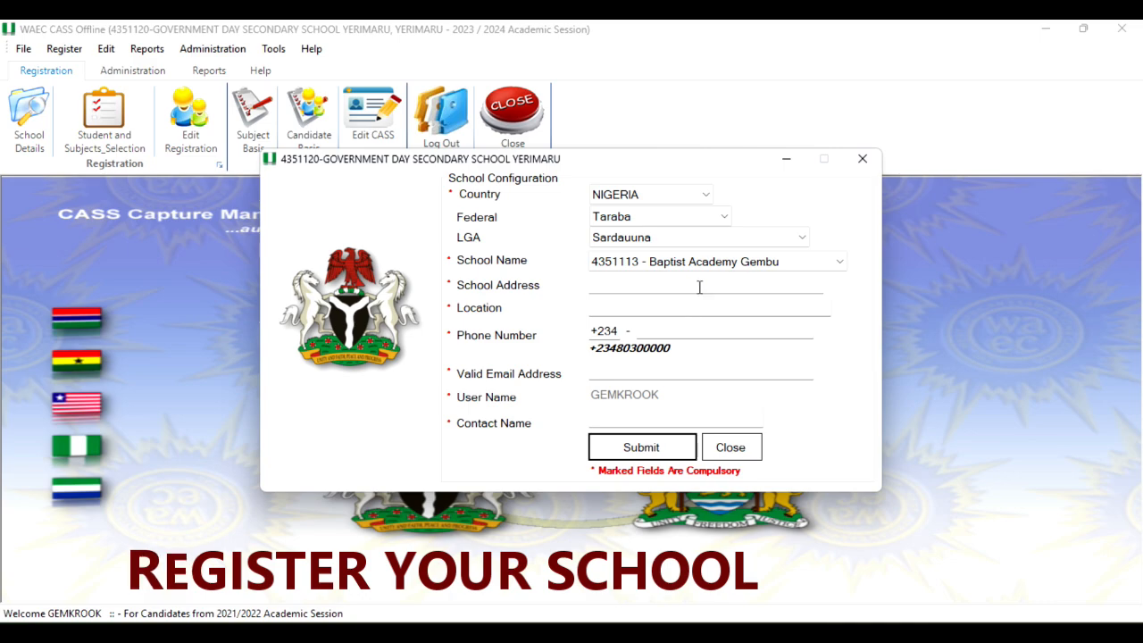
# Go through the empty address, location, phone number and contact name fields and close the school configuration without saving
pyautogui.click(715, 284)
pyautogui.click(635, 305)
pyautogui.click(594, 284)
pyautogui.click(609, 309)
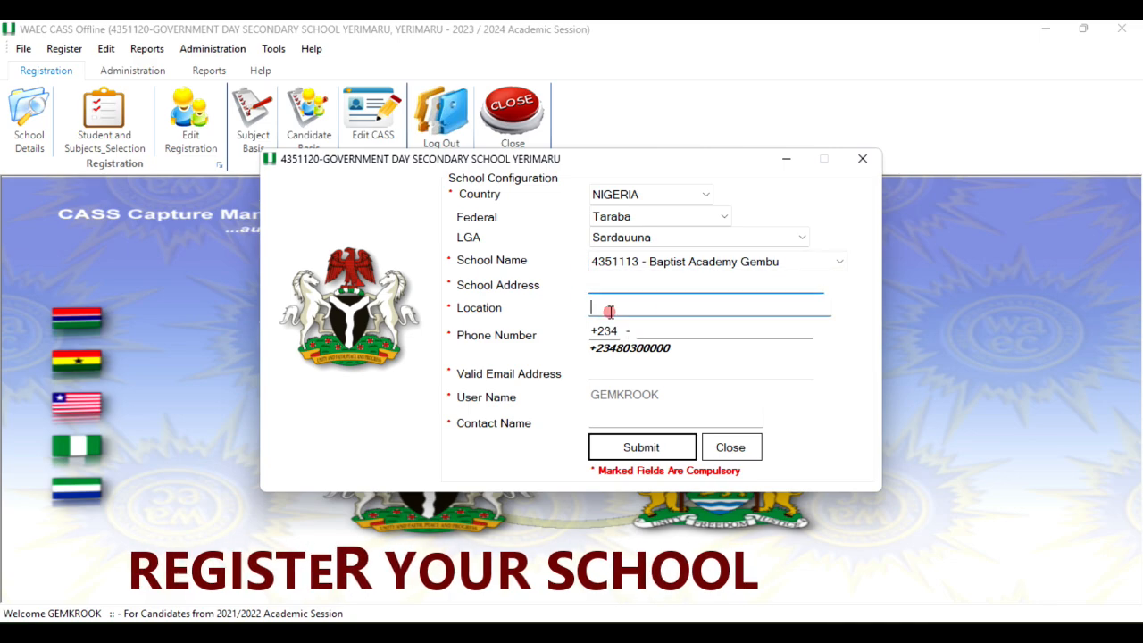
pyautogui.click(595, 285)
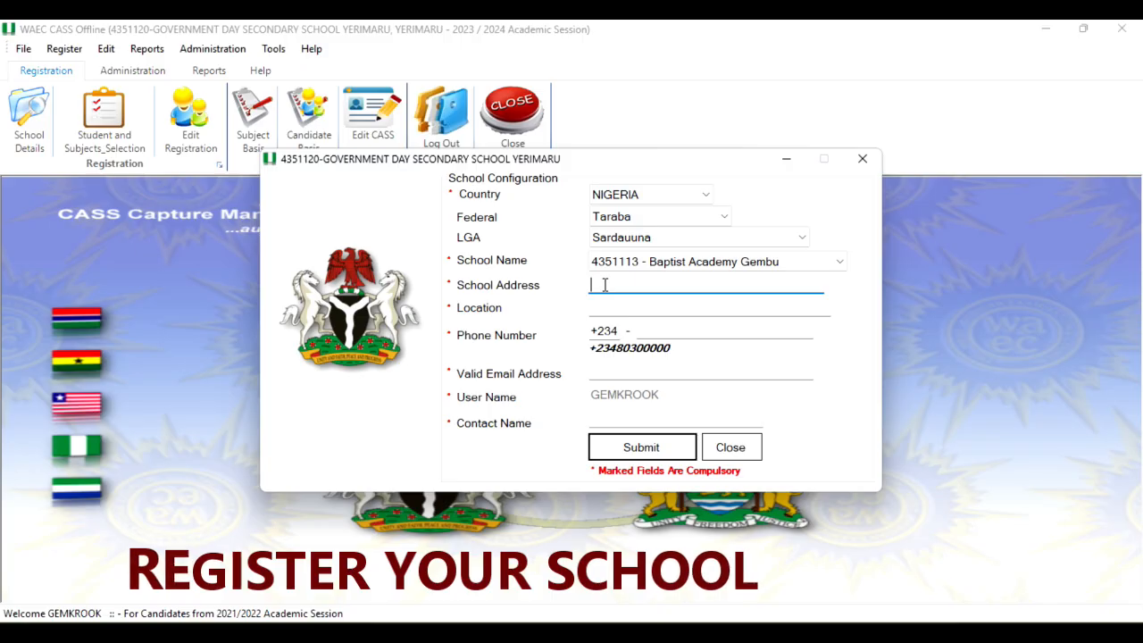
pyautogui.click(616, 311)
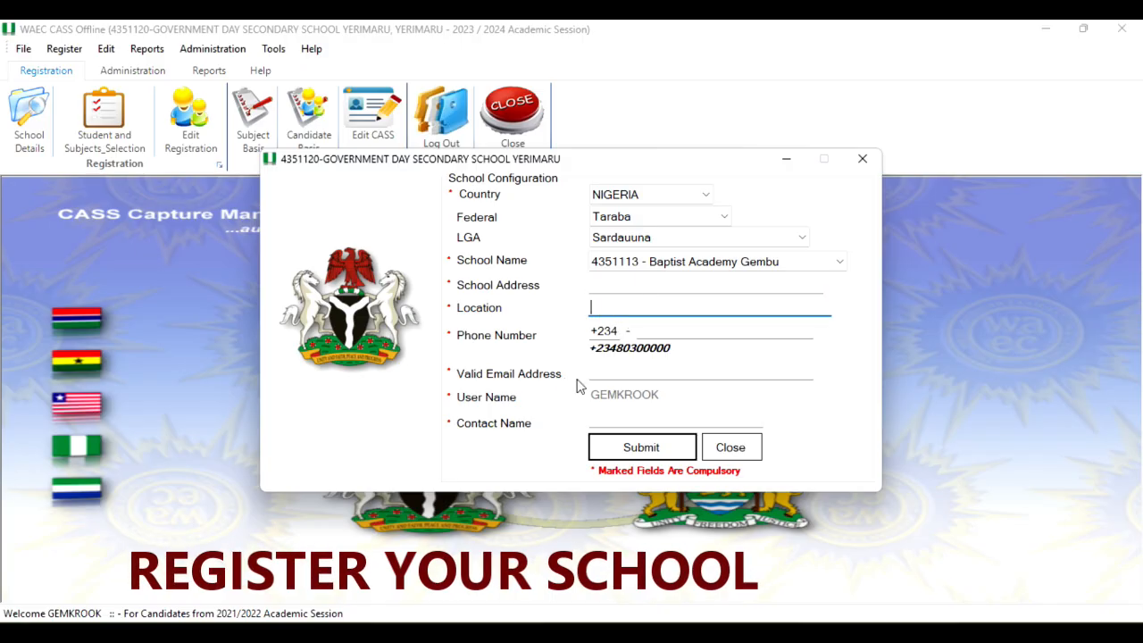
pyautogui.click(663, 330)
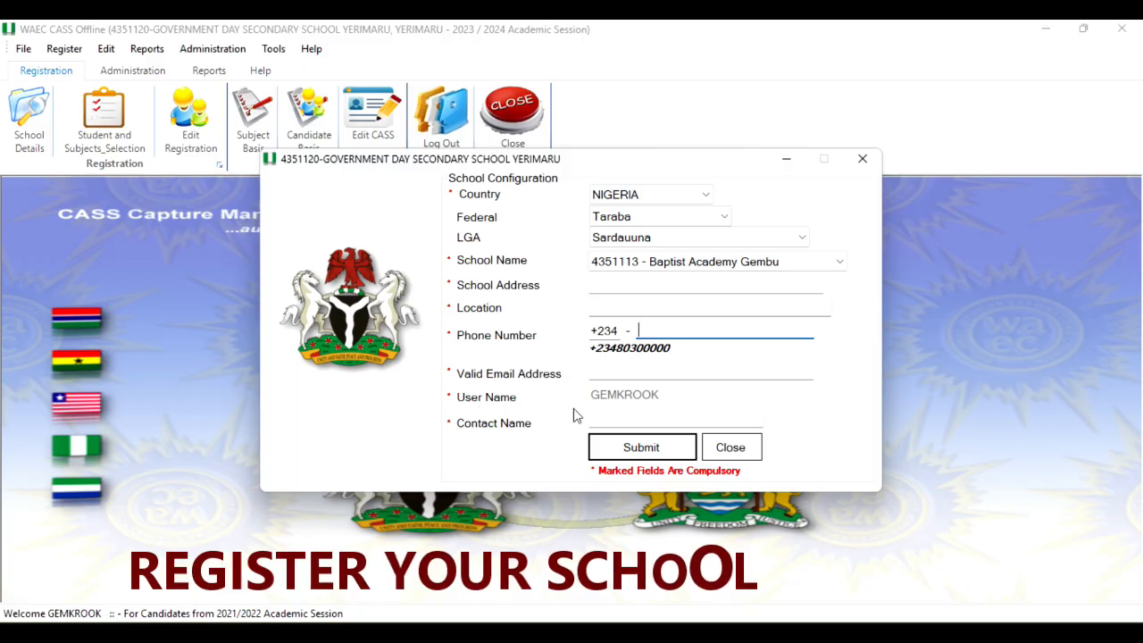
pyautogui.click(663, 421)
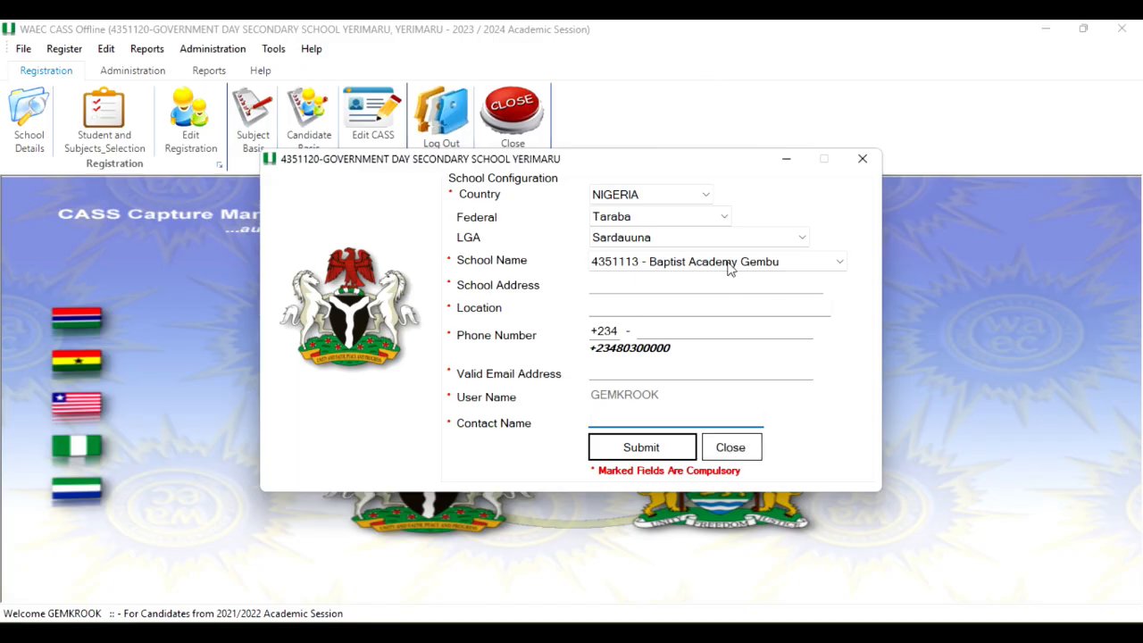
pyautogui.click(728, 451)
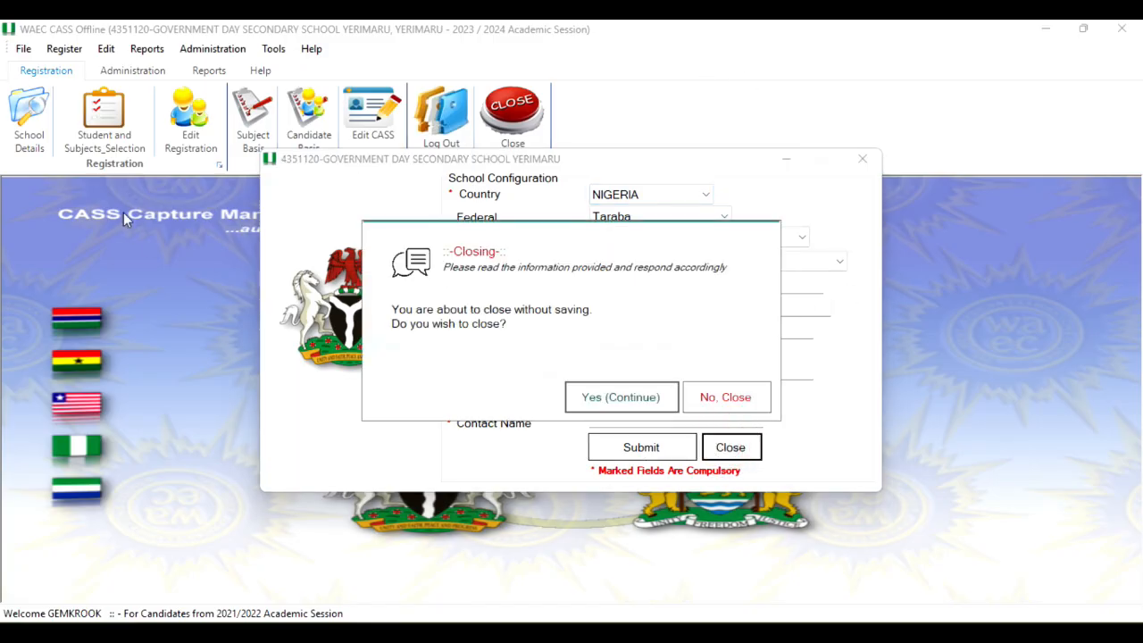
pyautogui.click(620, 404)
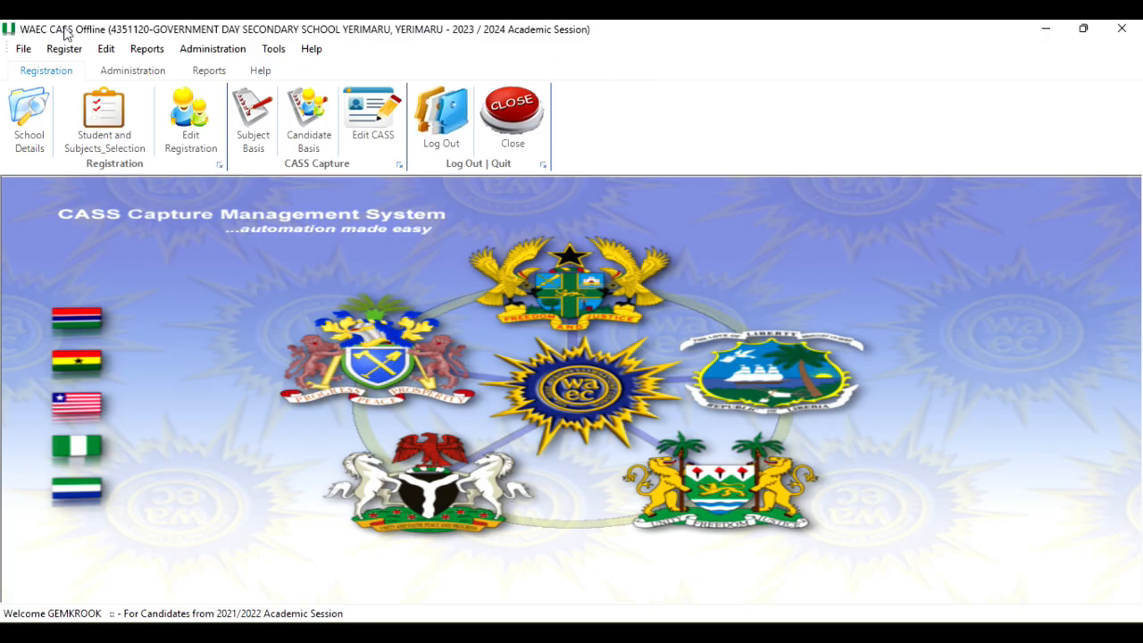
pyautogui.click(400, 29)
pyautogui.click(367, 31)
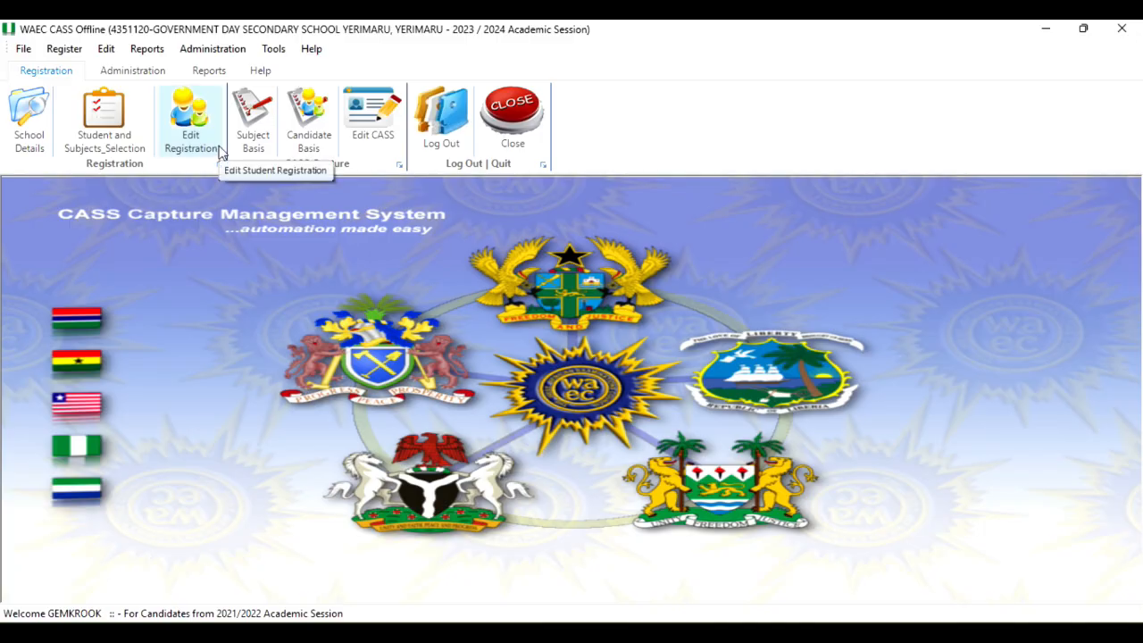
# Set Shunda Computer And Comprehensive Secondary School Sardauna as the default school and dismiss the resulting notices
pyautogui.click(222, 50)
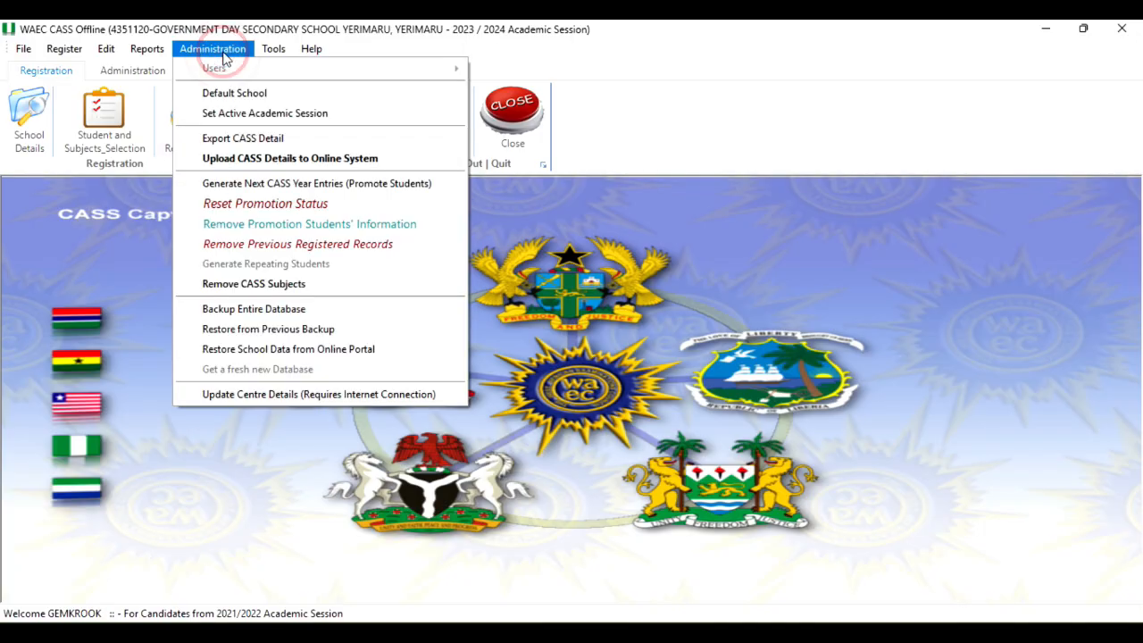
pyautogui.click(261, 94)
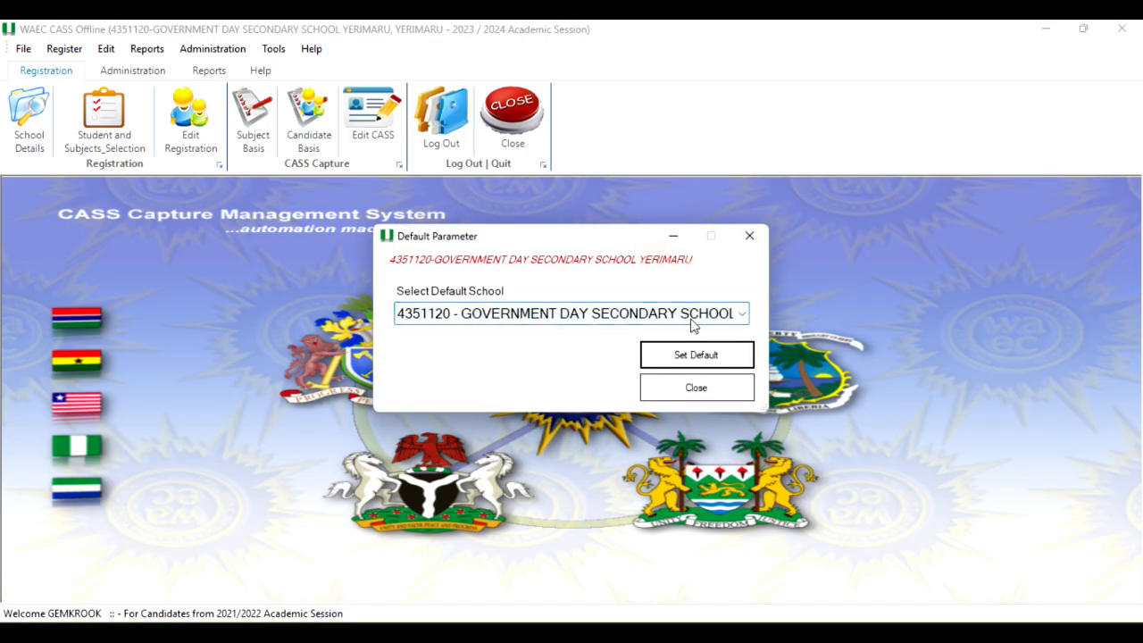
pyautogui.click(692, 318)
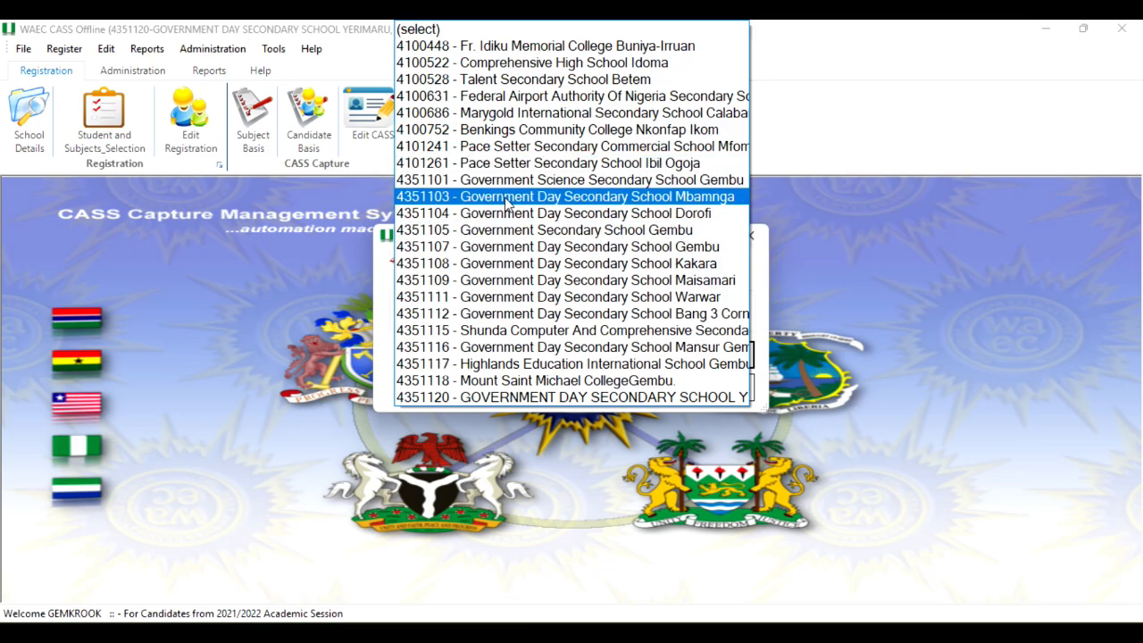
pyautogui.click(514, 330)
pyautogui.click(686, 354)
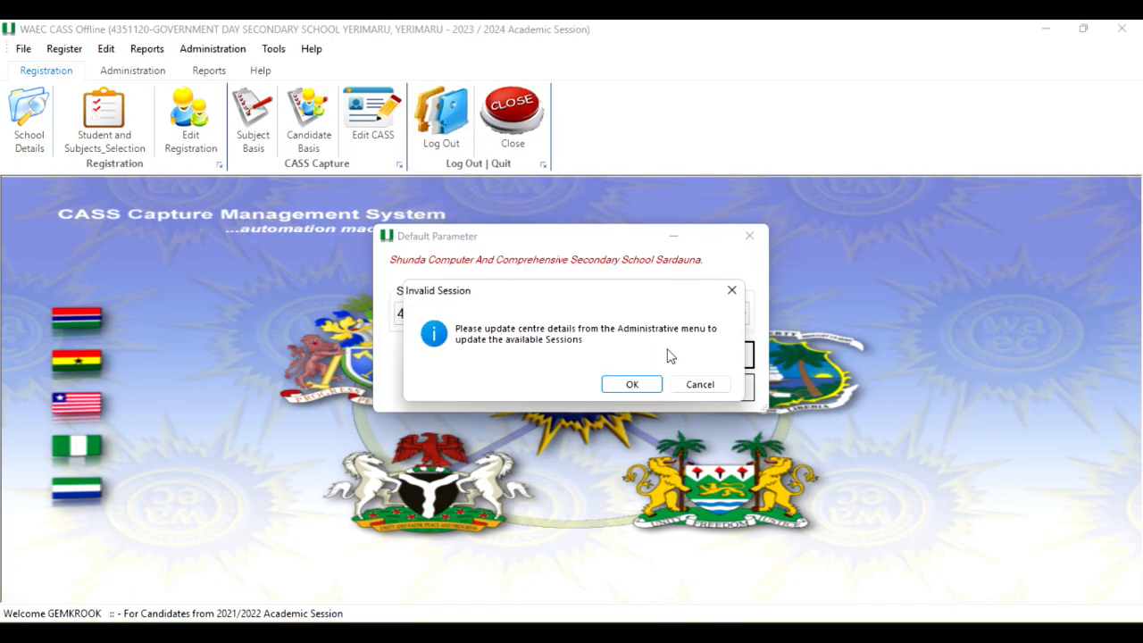
pyautogui.click(632, 385)
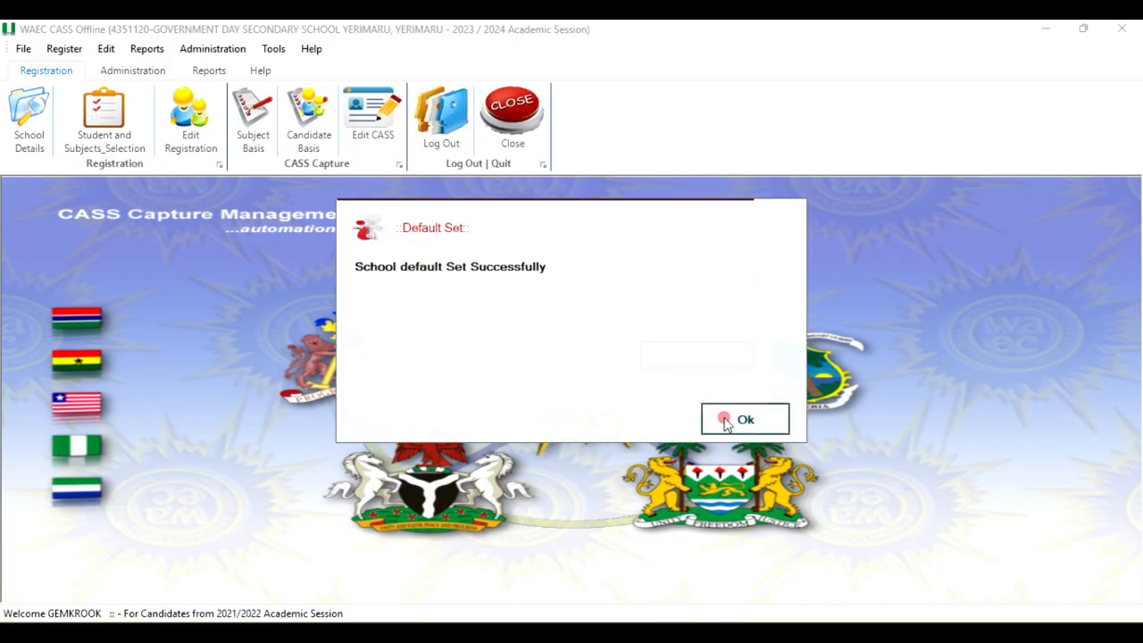
pyautogui.click(726, 422)
pyautogui.click(530, 399)
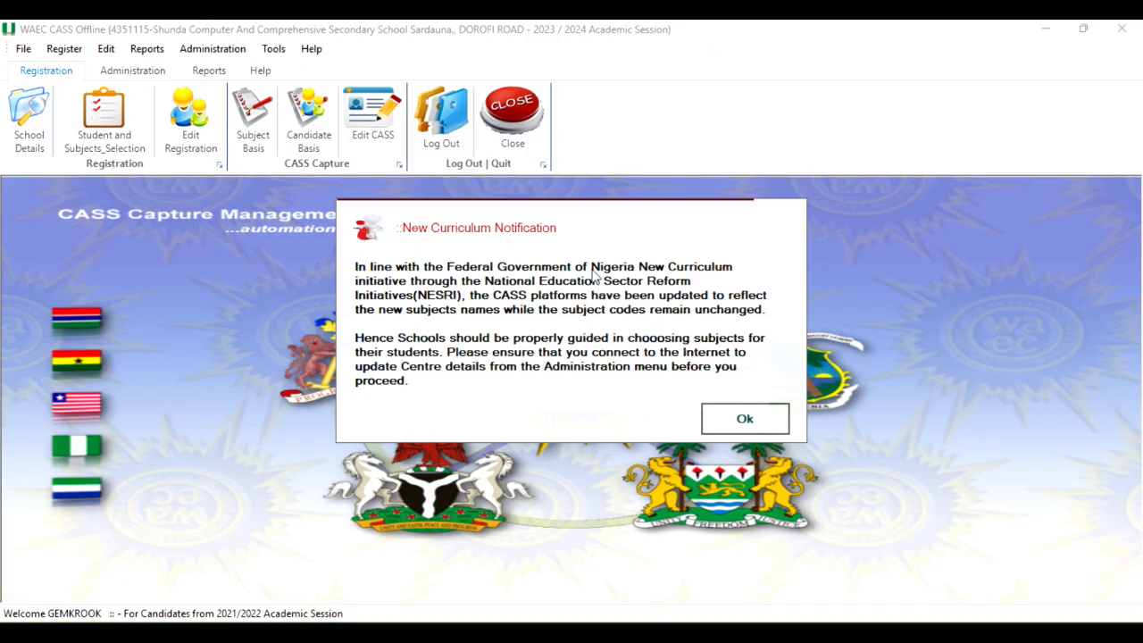
pyautogui.click(742, 420)
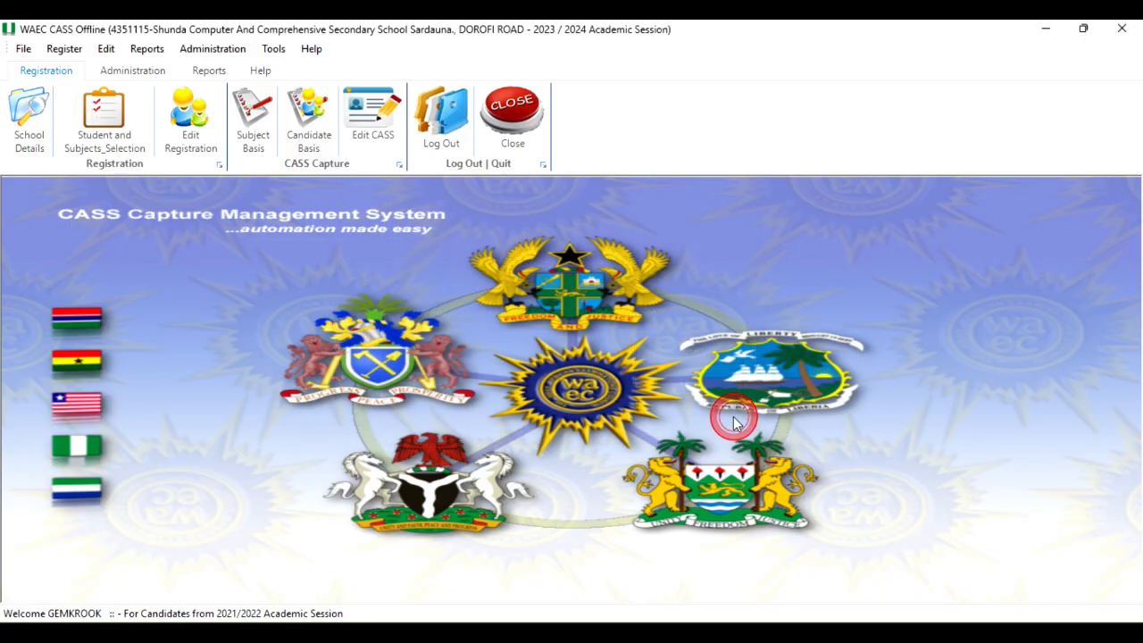
pyautogui.click(234, 49)
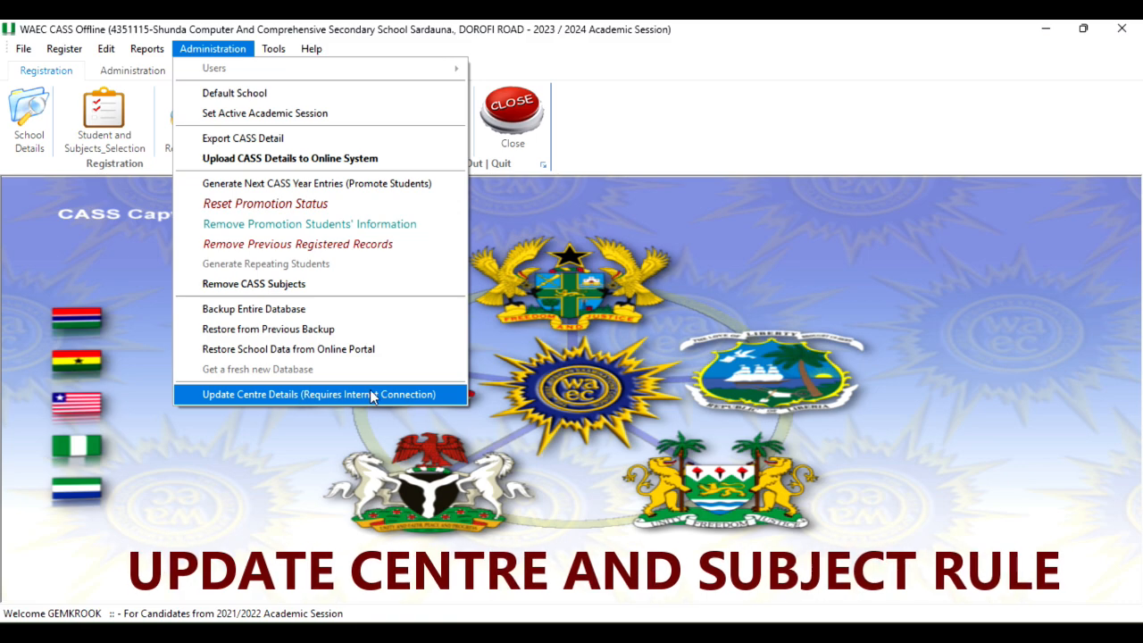
pyautogui.click(584, 355)
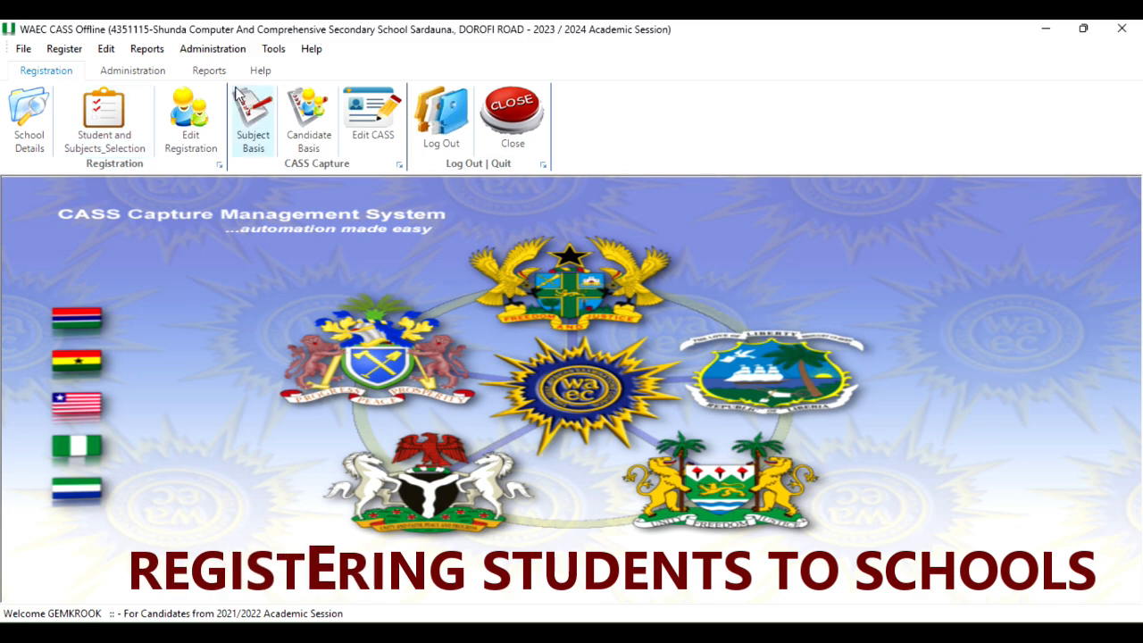
# Start a new student registration and attach the second portrait photo from the 2021 folder in Pictures
pyautogui.click(109, 137)
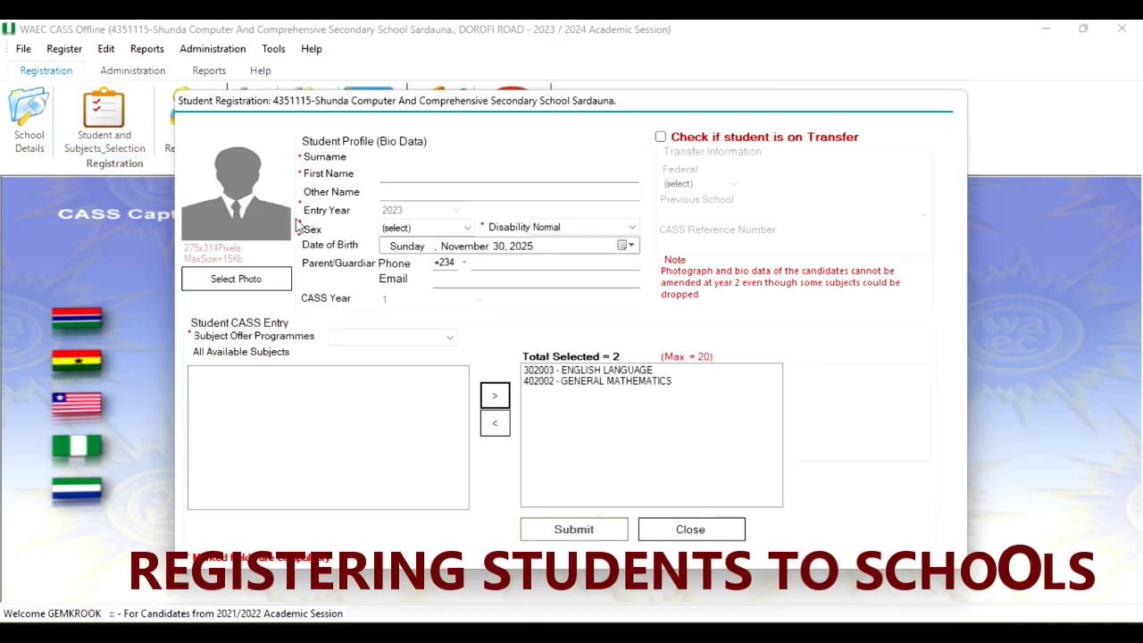
pyautogui.click(234, 280)
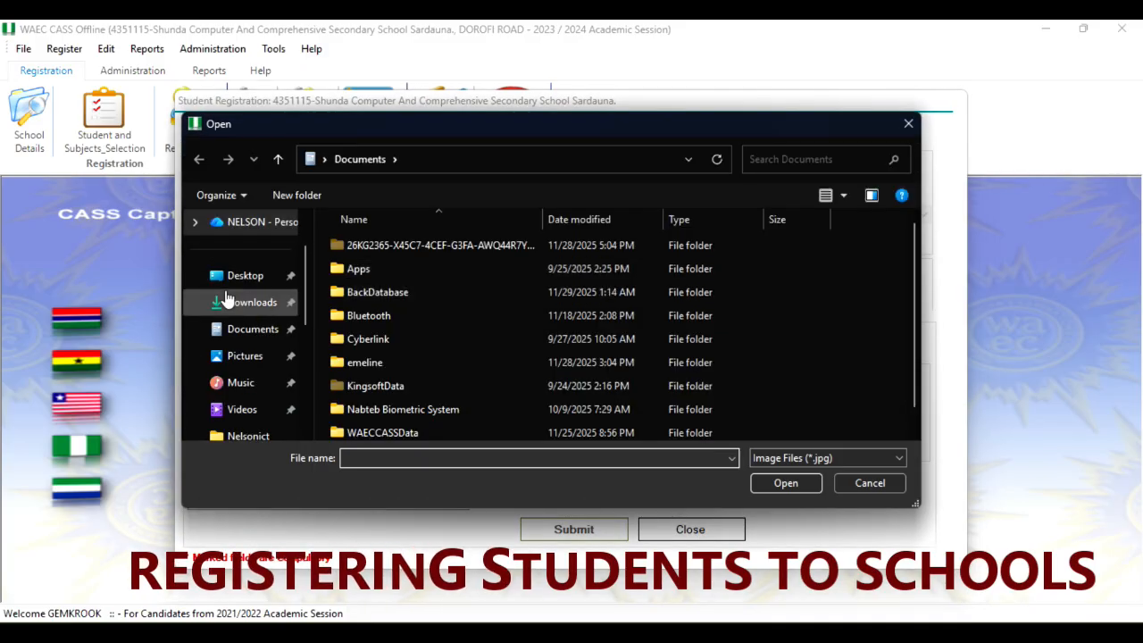
pyautogui.click(256, 363)
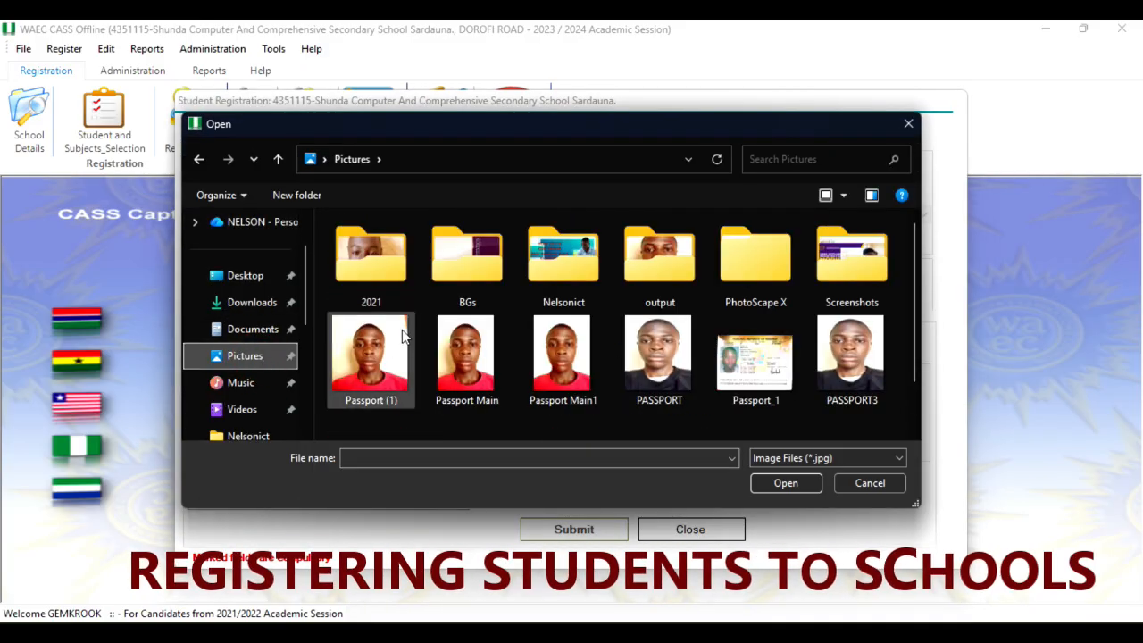
pyautogui.doubleClick(379, 278)
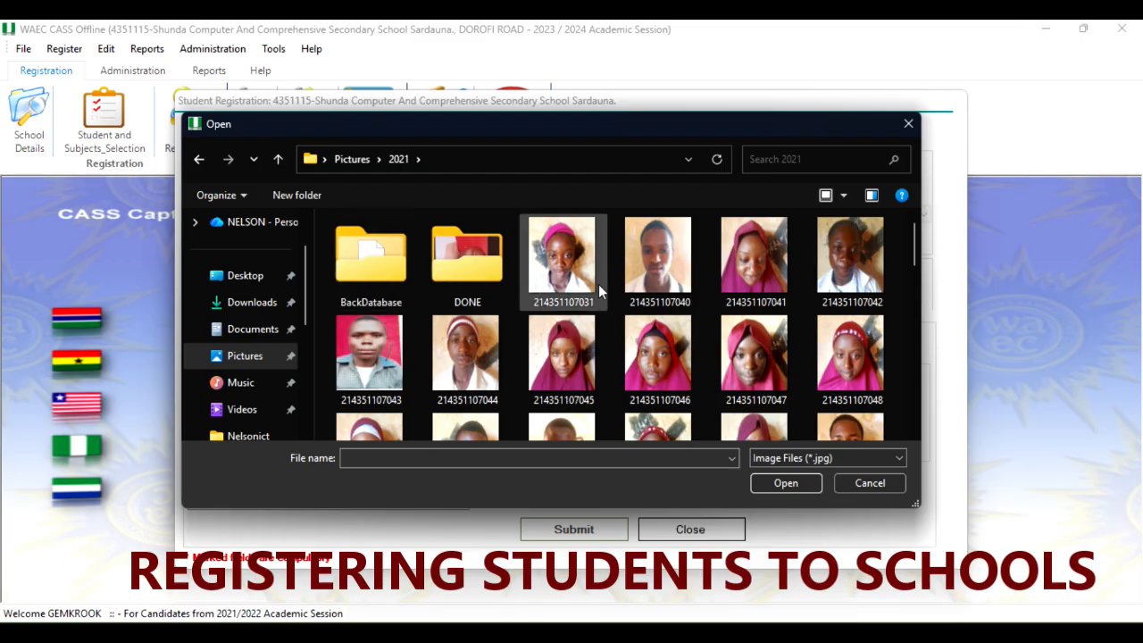
pyautogui.doubleClick(661, 300)
# Enter the student's surname and first name in the bio data, and try the digit 1 in the other name
pyautogui.click(435, 160)
pyautogui.write('JOHN')
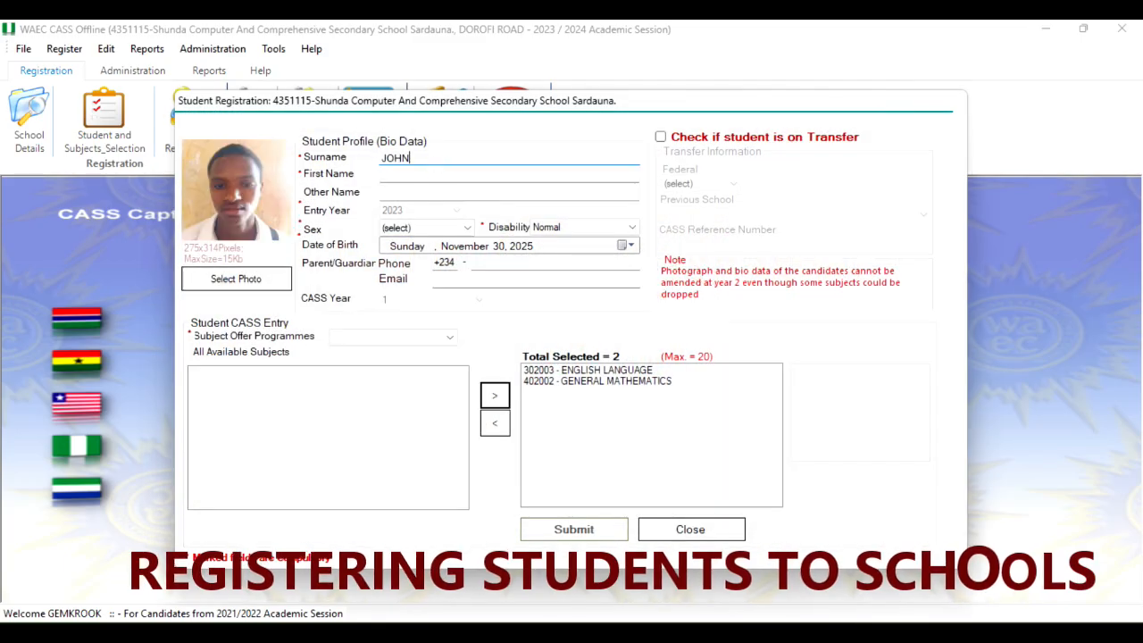
pyautogui.press('Tab')
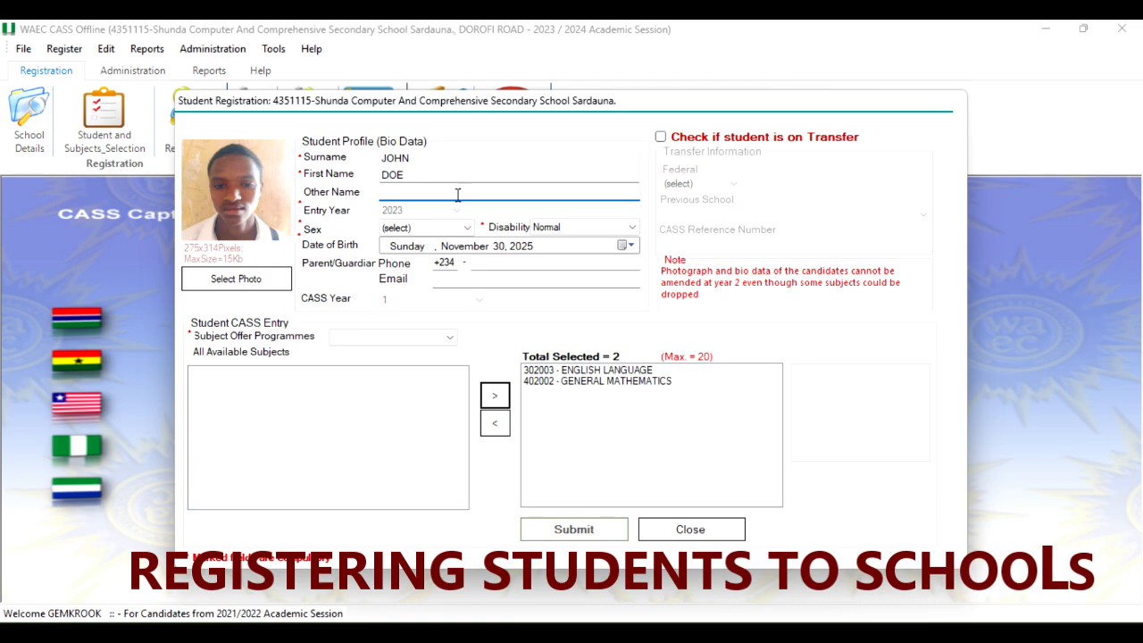
pyautogui.press('1')
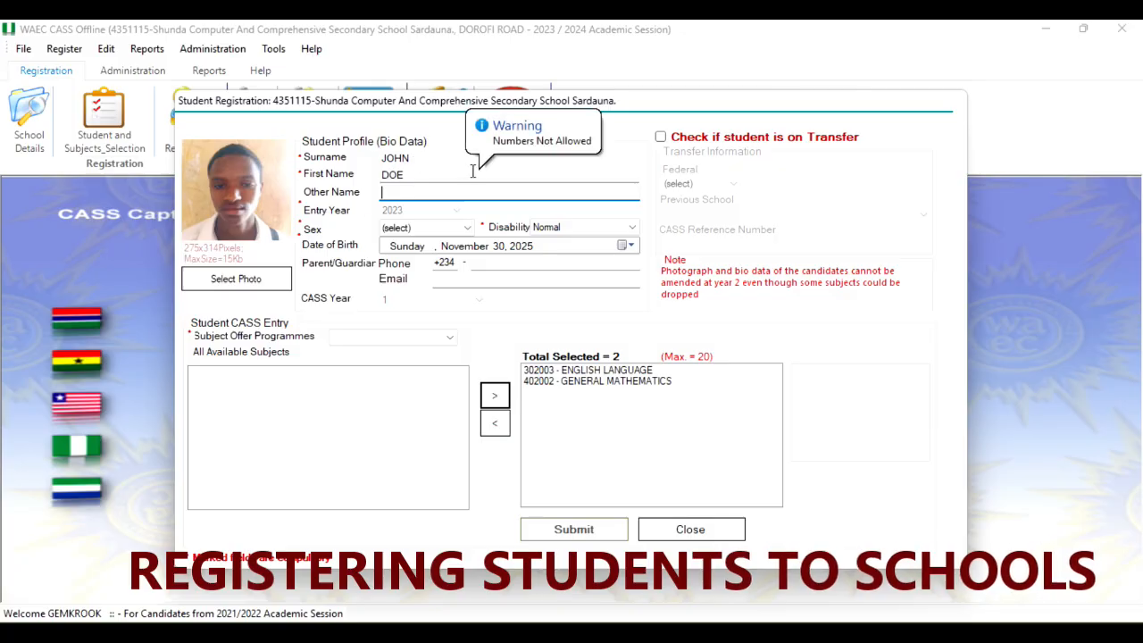
pyautogui.click(456, 171)
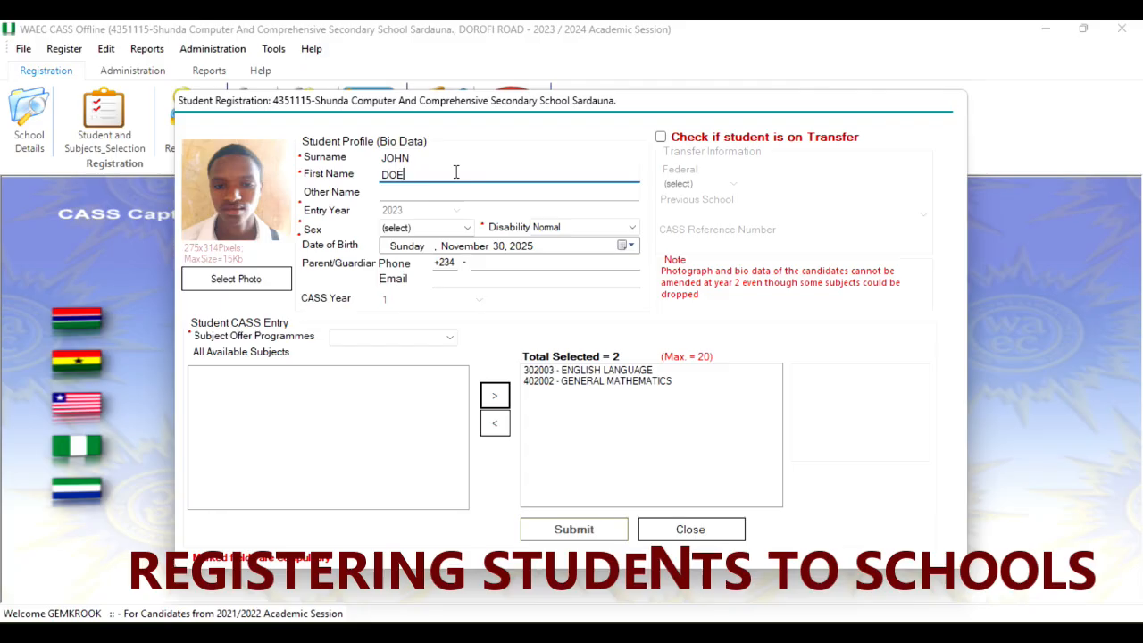
# Leave the other name empty, set the student's sex to Male and change the year in the date of birth
pyautogui.click(386, 193)
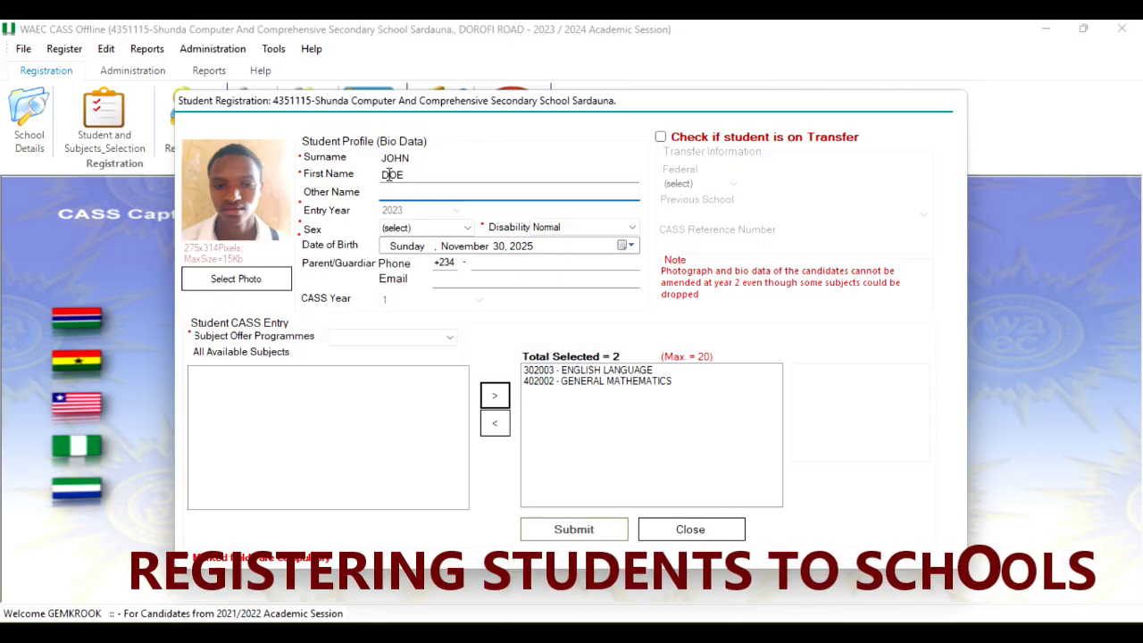
pyautogui.click(447, 233)
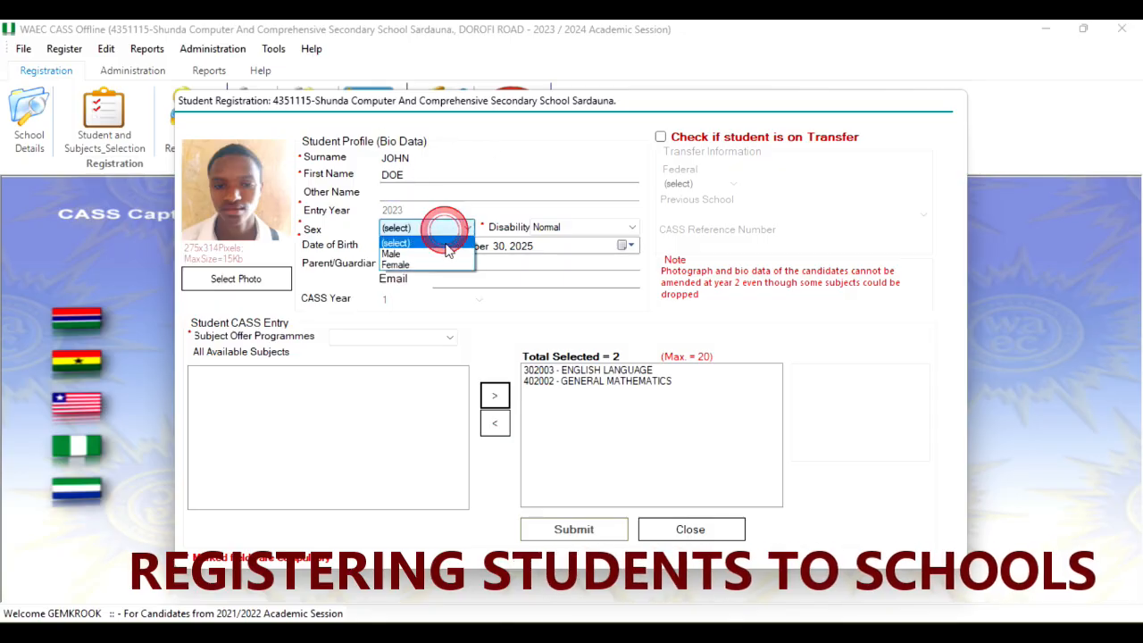
pyautogui.click(436, 252)
pyautogui.click(559, 230)
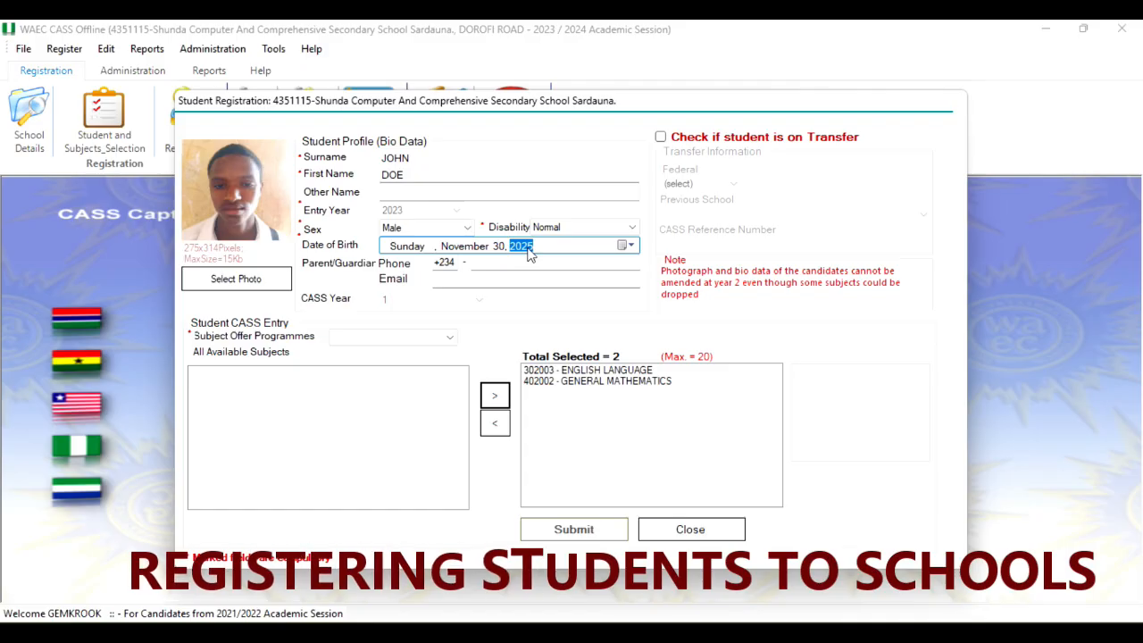
pyautogui.write('0')
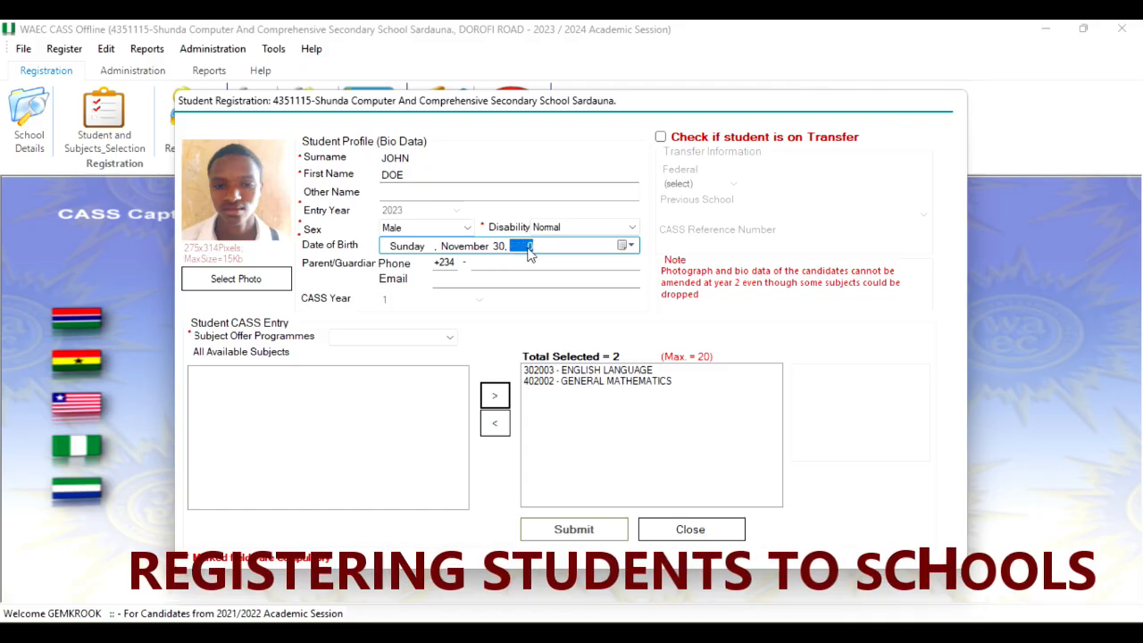
pyautogui.press('Tab')
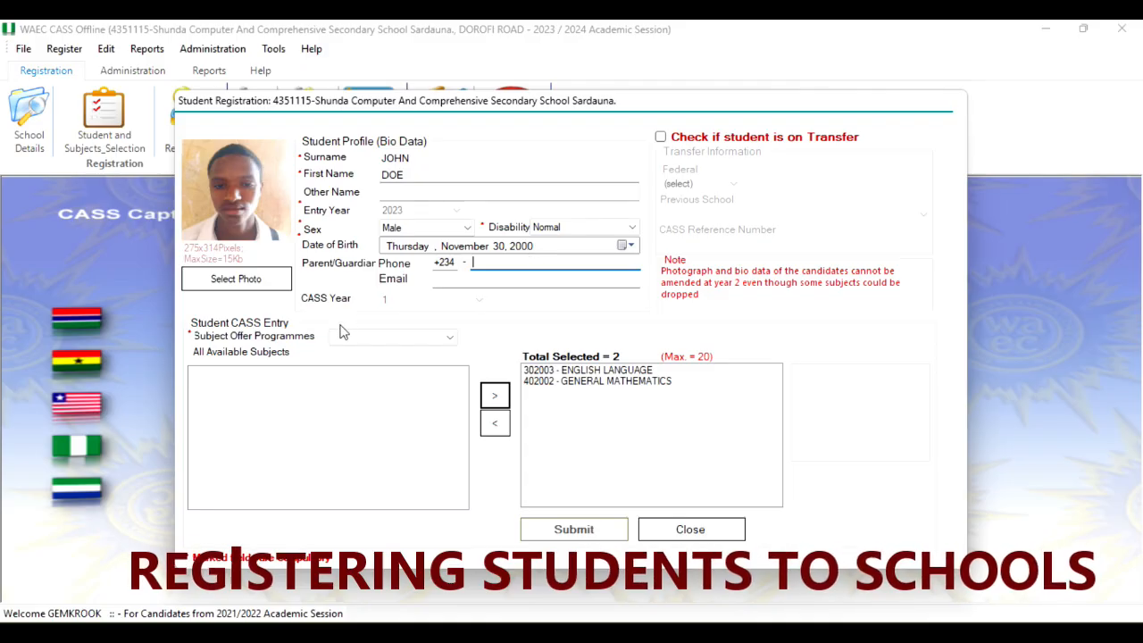
# Enter the parent or guardian's phone number and e-mail address in the student profile
pyautogui.click(516, 259)
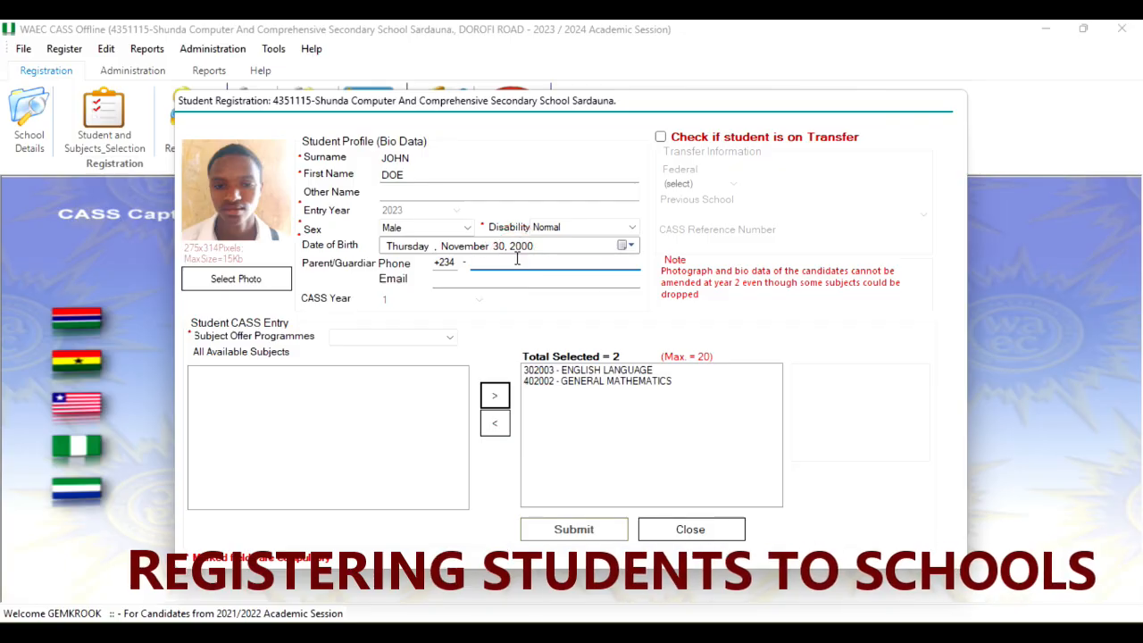
pyautogui.write('1111111111')
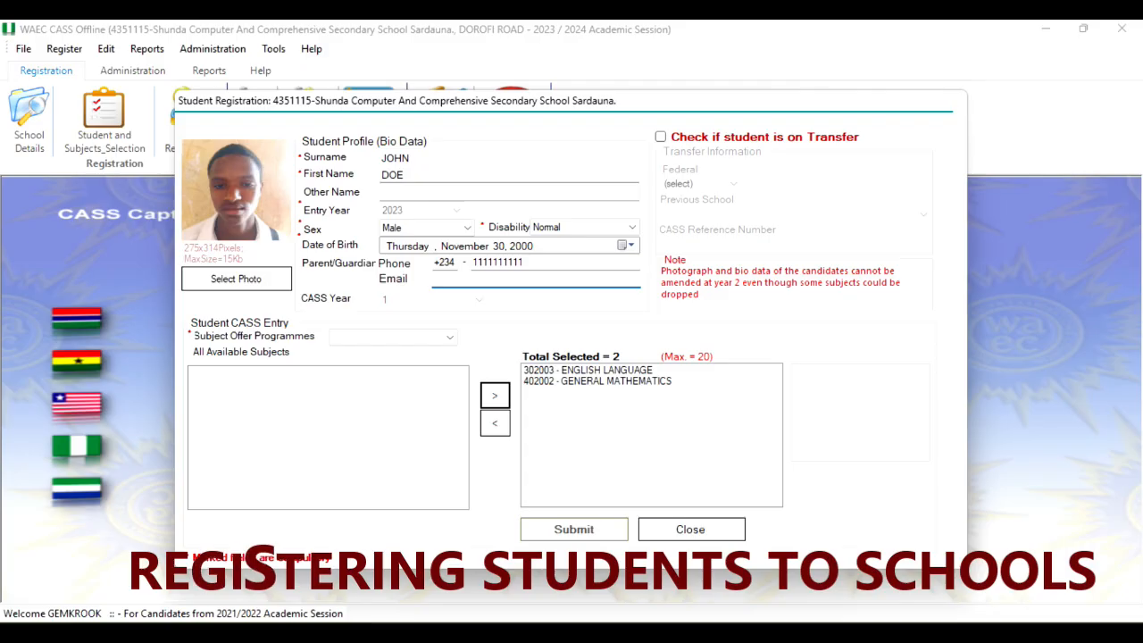
pyautogui.write('yourname')
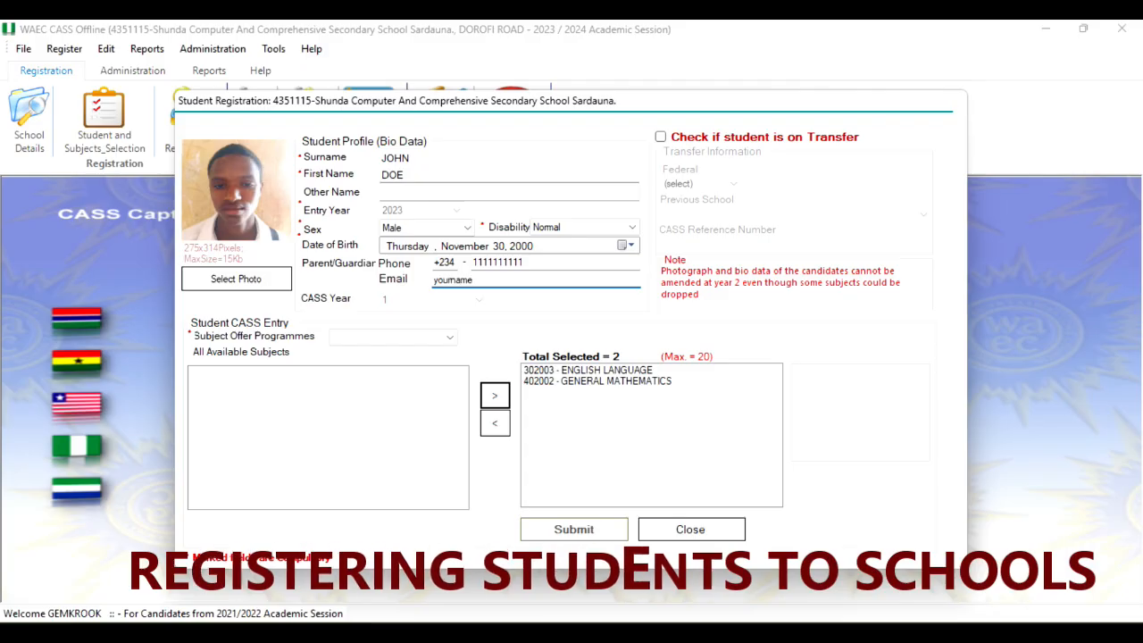
pyautogui.write('@')
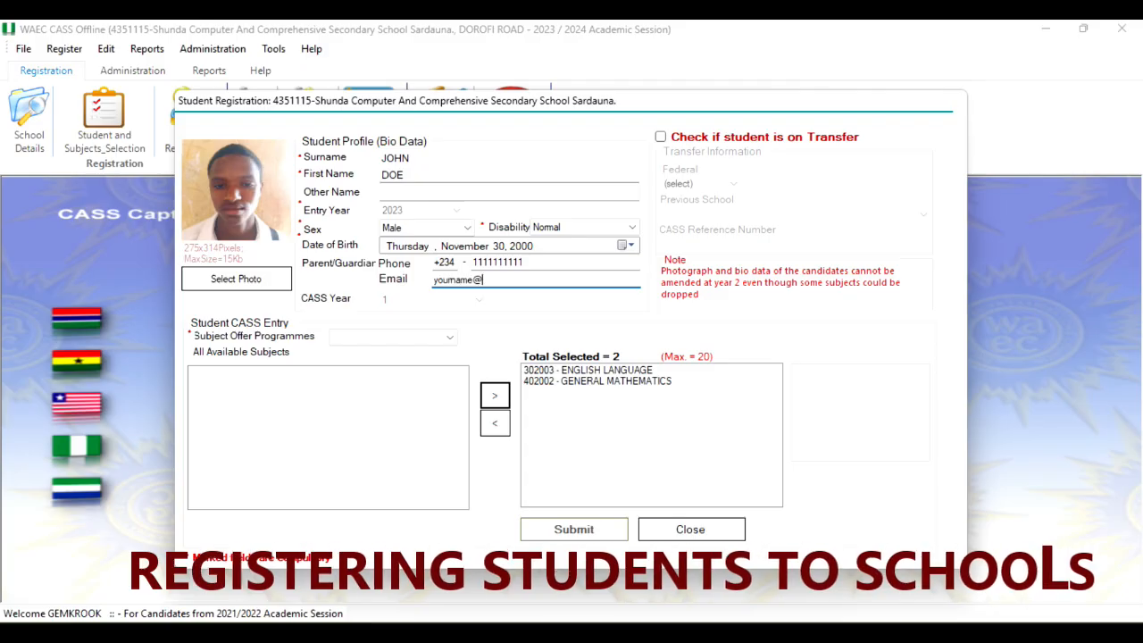
pyautogui.write('domain.com')
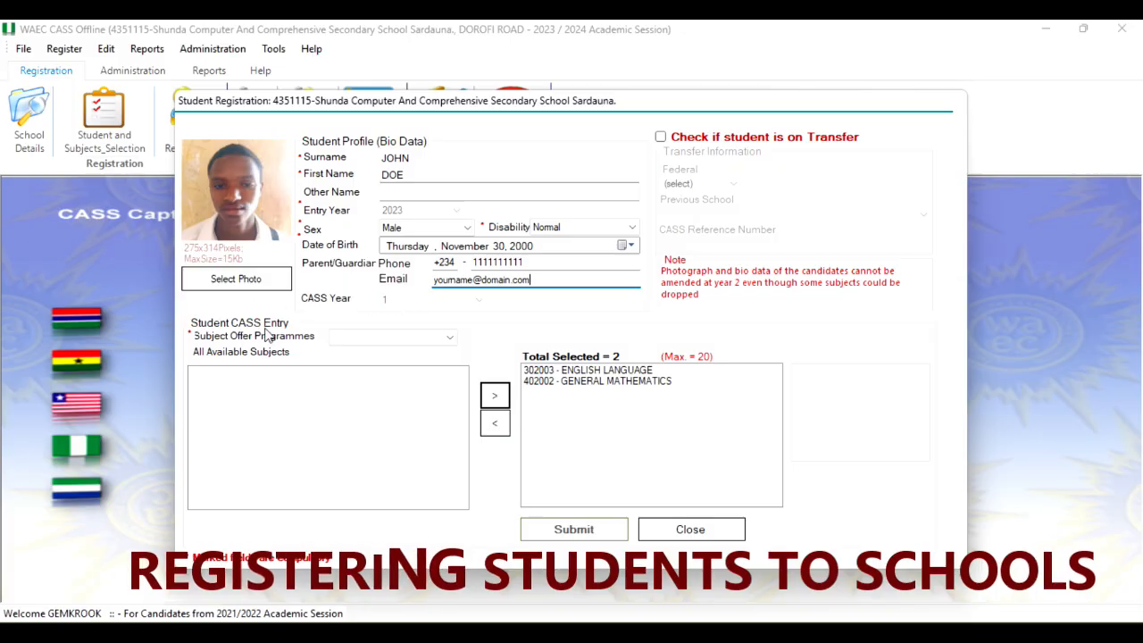
# Choose the Science programme and add Geography, Agricultural Science, Biology, Chemistry, Health Education, Physics and Livestock Farming to the student's selected subjects
pyautogui.click(402, 338)
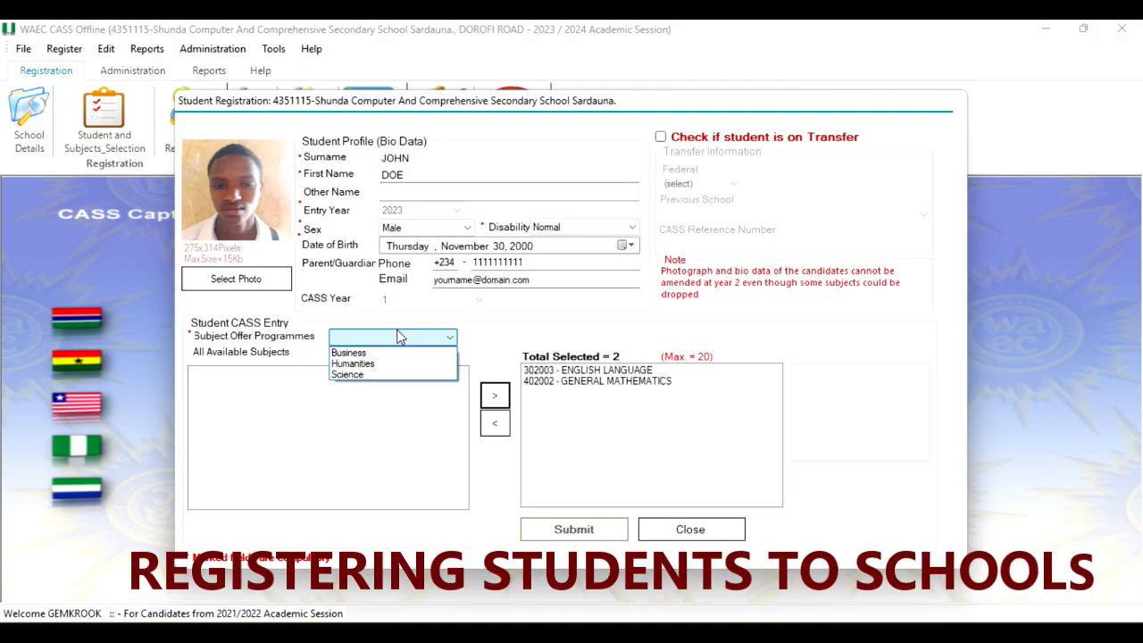
pyautogui.click(350, 374)
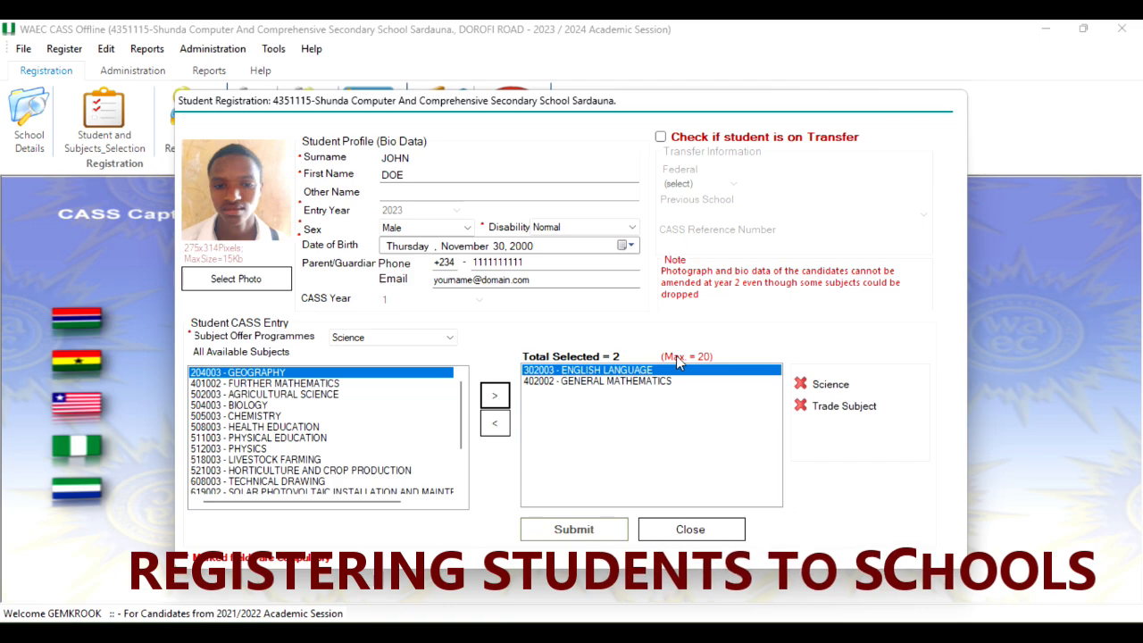
pyautogui.doubleClick(272, 374)
pyautogui.doubleClick(268, 383)
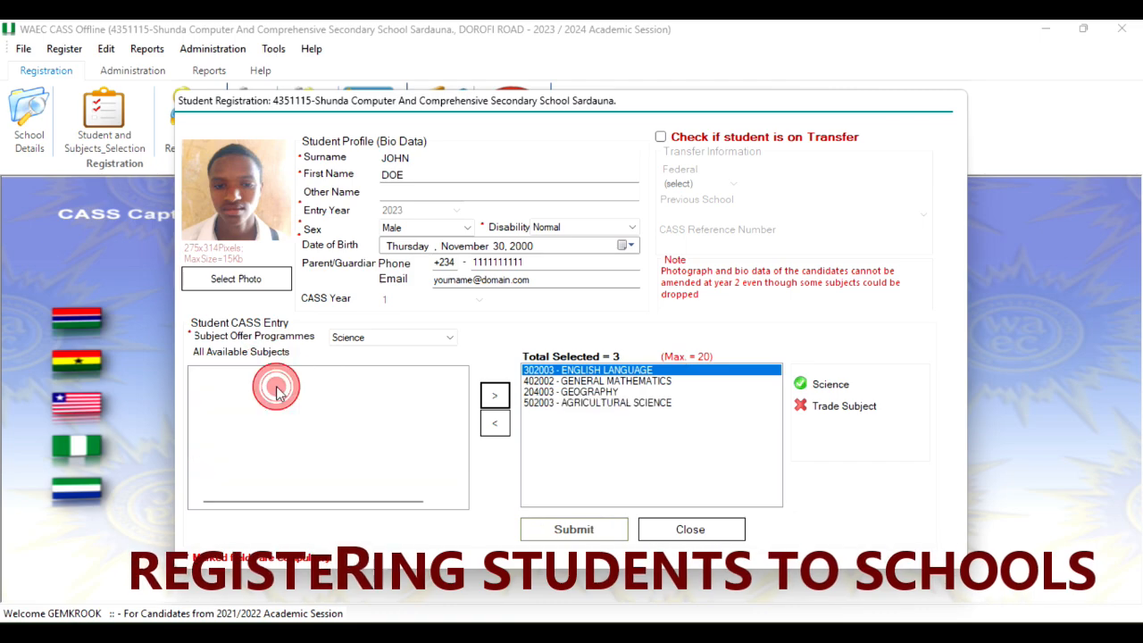
pyautogui.doubleClick(264, 384)
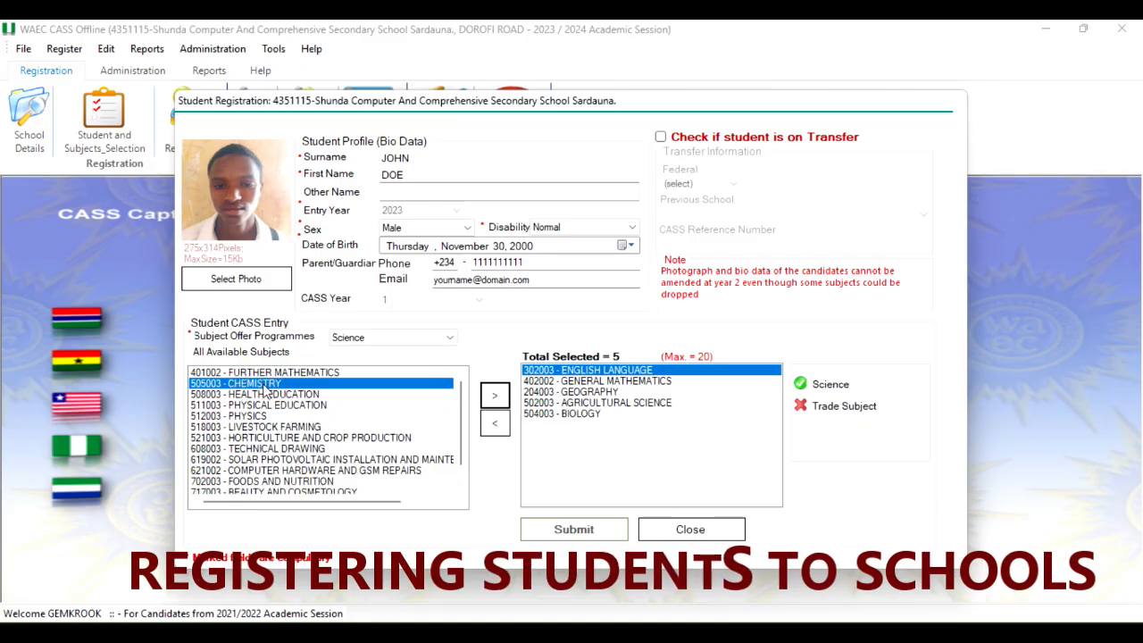
pyautogui.doubleClick(268, 384)
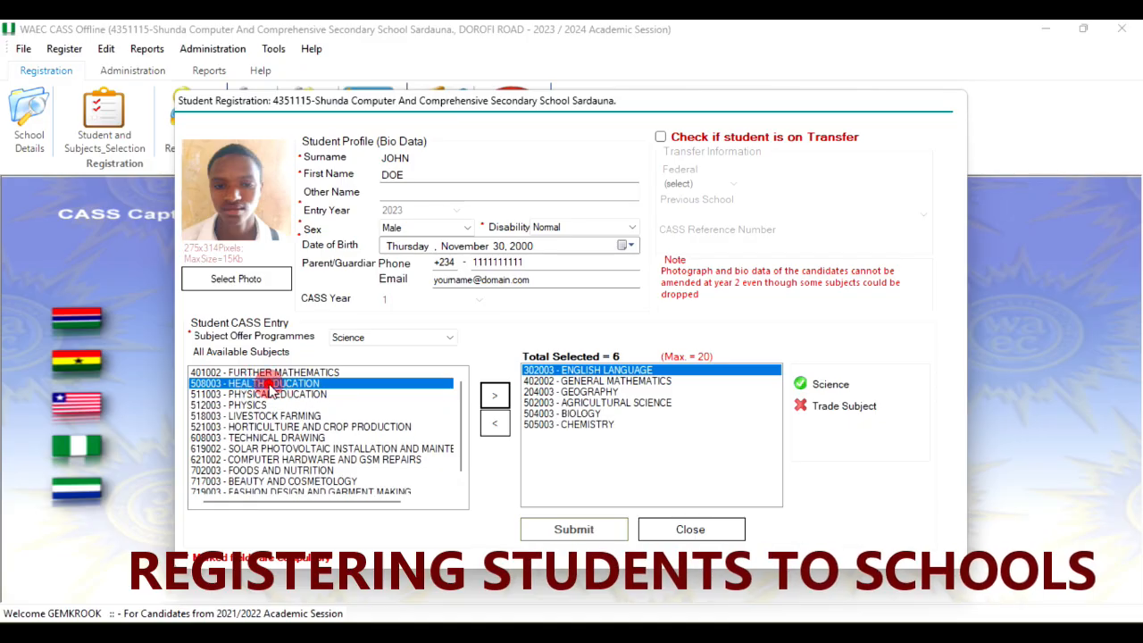
pyautogui.doubleClick(273, 384)
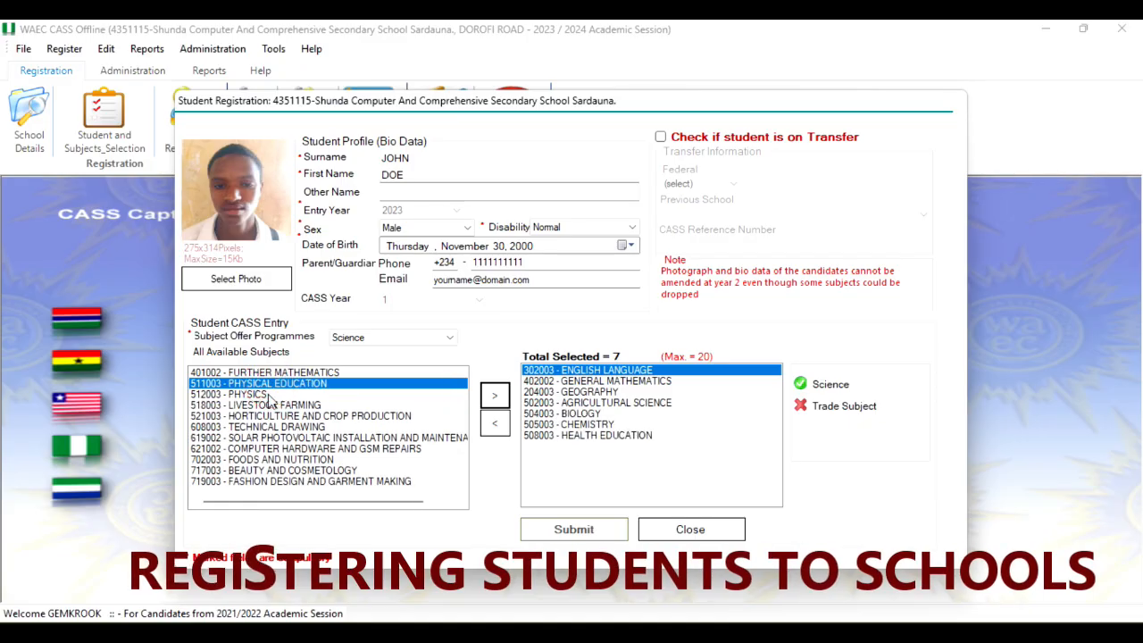
pyautogui.doubleClick(270, 395)
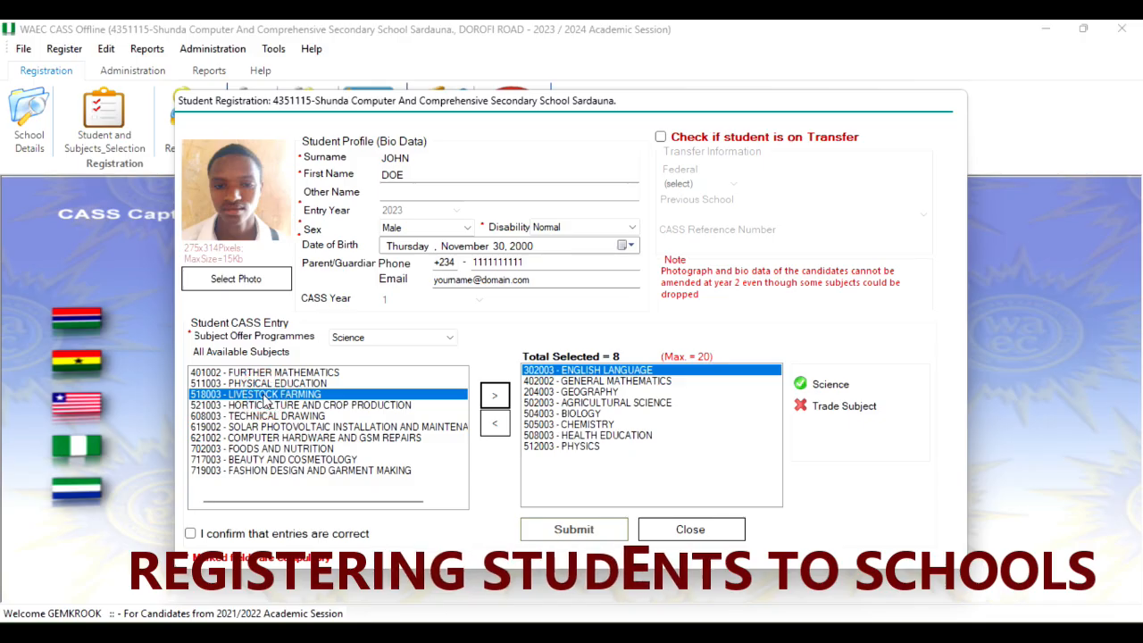
pyautogui.doubleClick(263, 397)
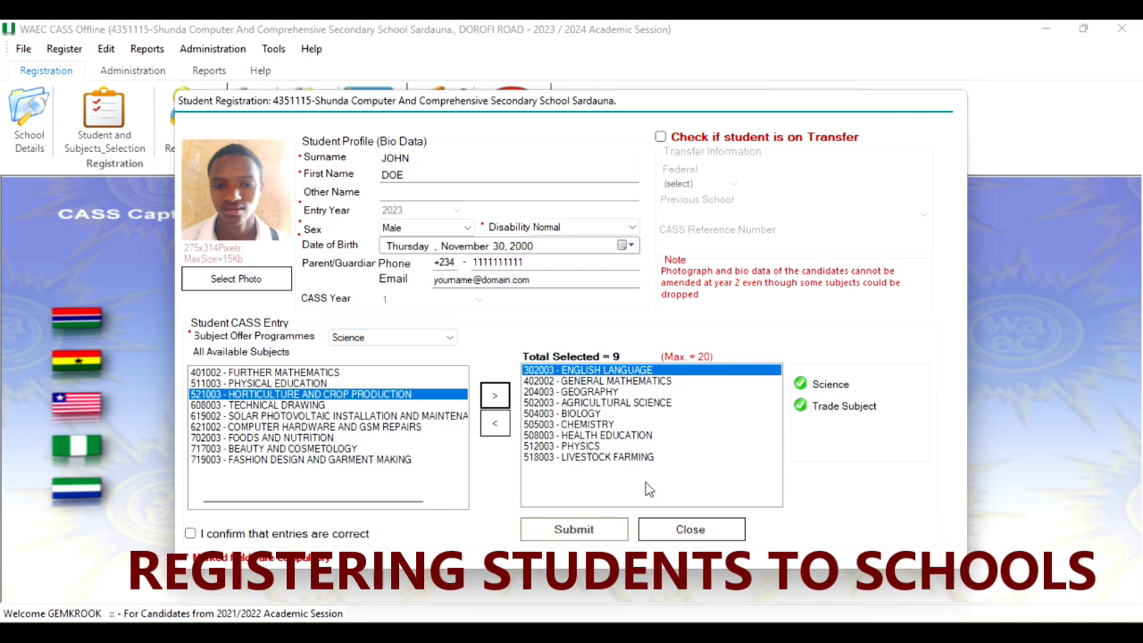
# Switch the subject programme to Business and add Marketing and Economics to the student's selected subjects
pyautogui.click(447, 343)
pyautogui.click(405, 356)
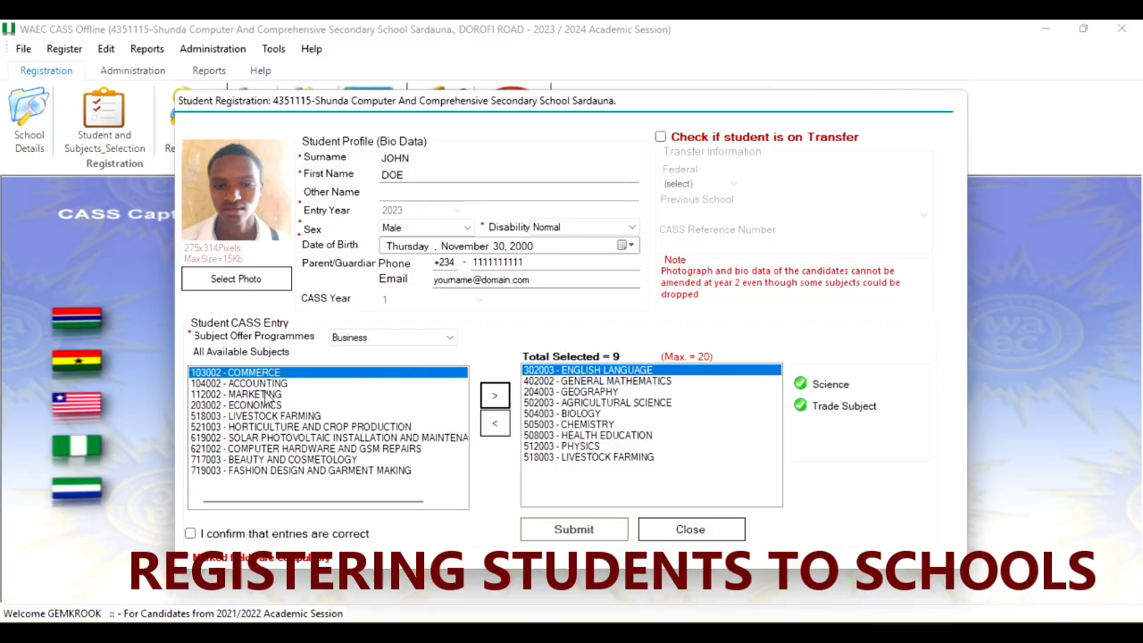
pyautogui.doubleClick(266, 395)
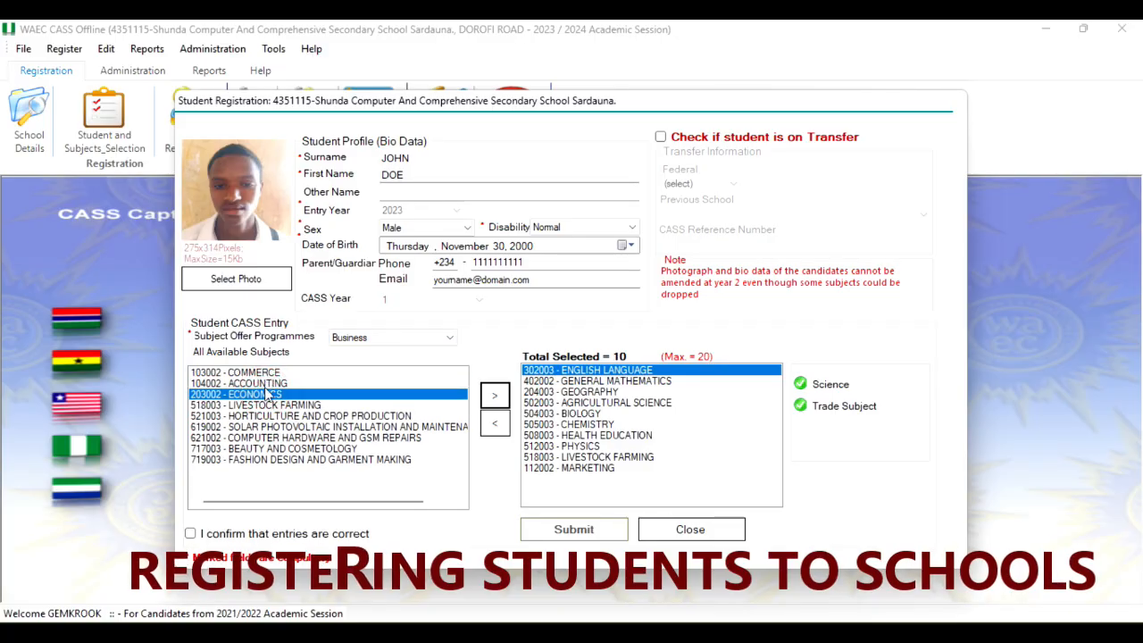
pyautogui.doubleClick(265, 394)
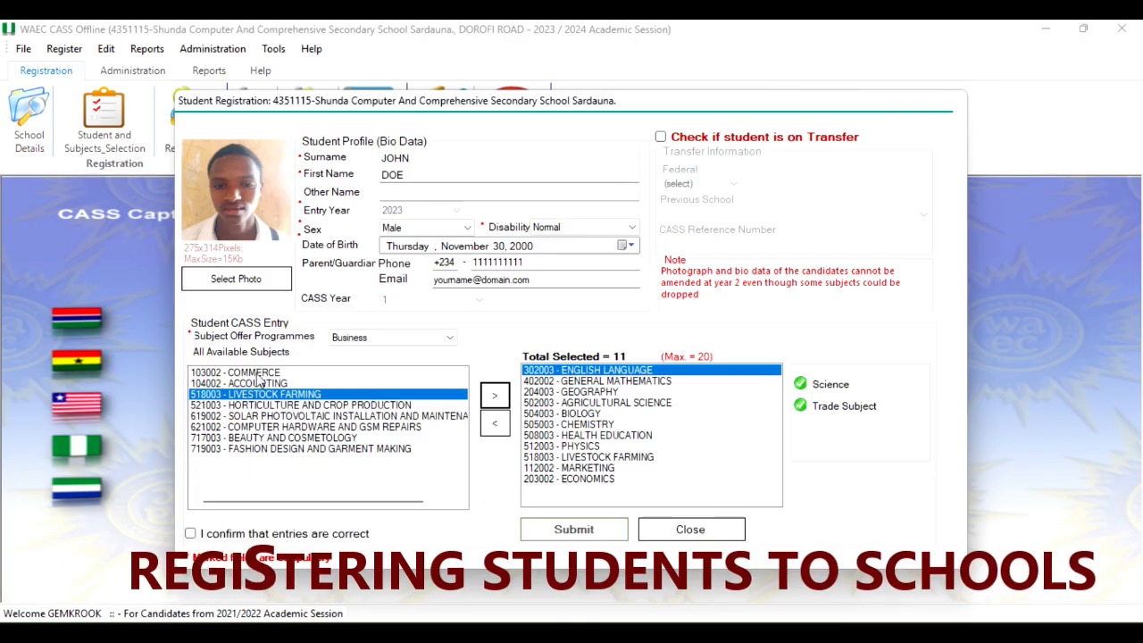
# Switch the subject programme to Humanities and add Christian Religious Studies, Government, Nigerian History, Literature in English and Hausa Language to the selected subjects
pyautogui.click(414, 335)
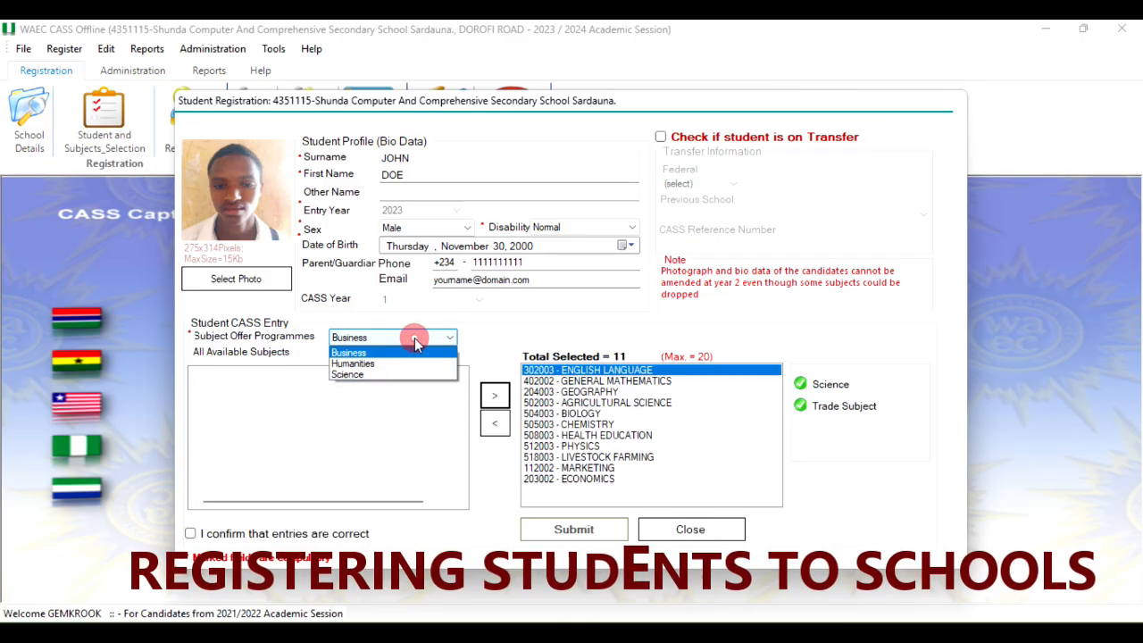
pyautogui.click(384, 365)
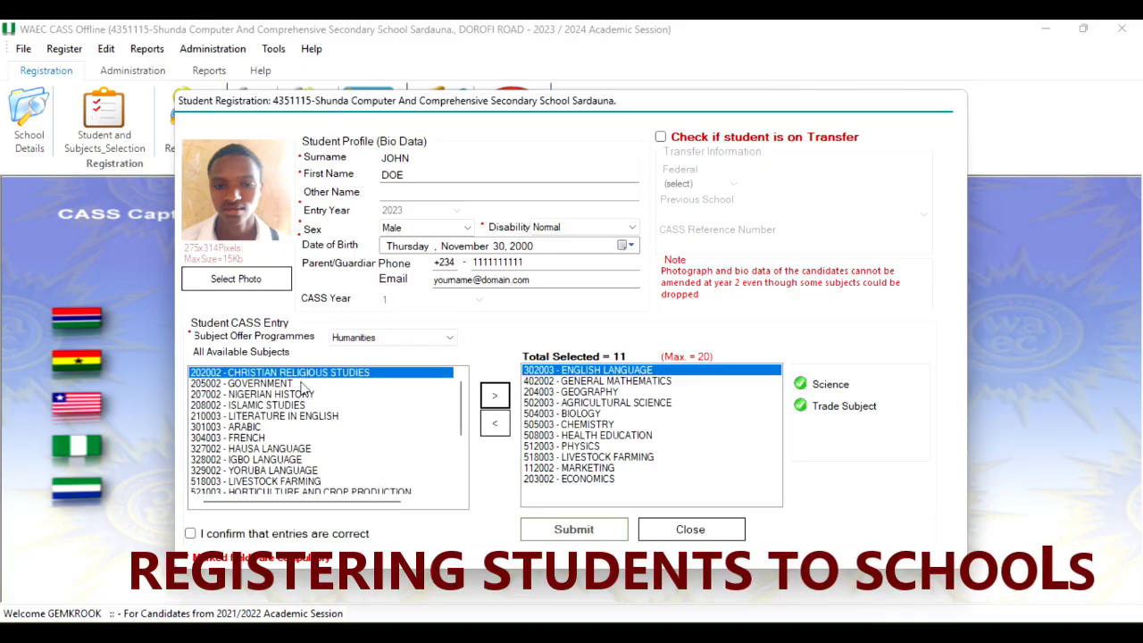
pyautogui.doubleClick(311, 374)
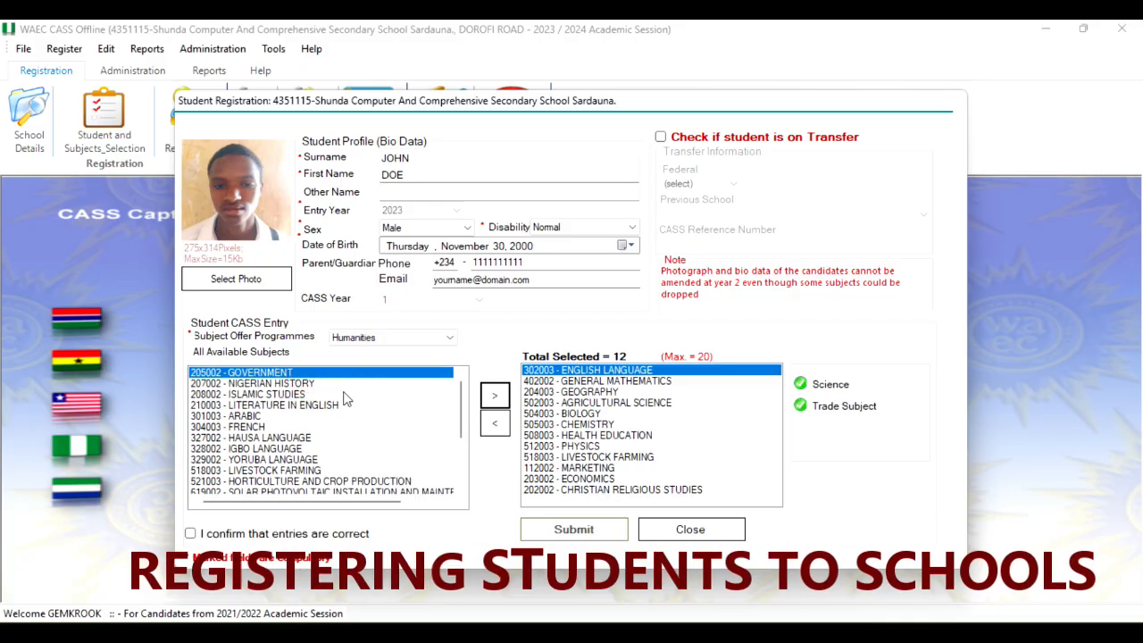
pyautogui.doubleClick(266, 374)
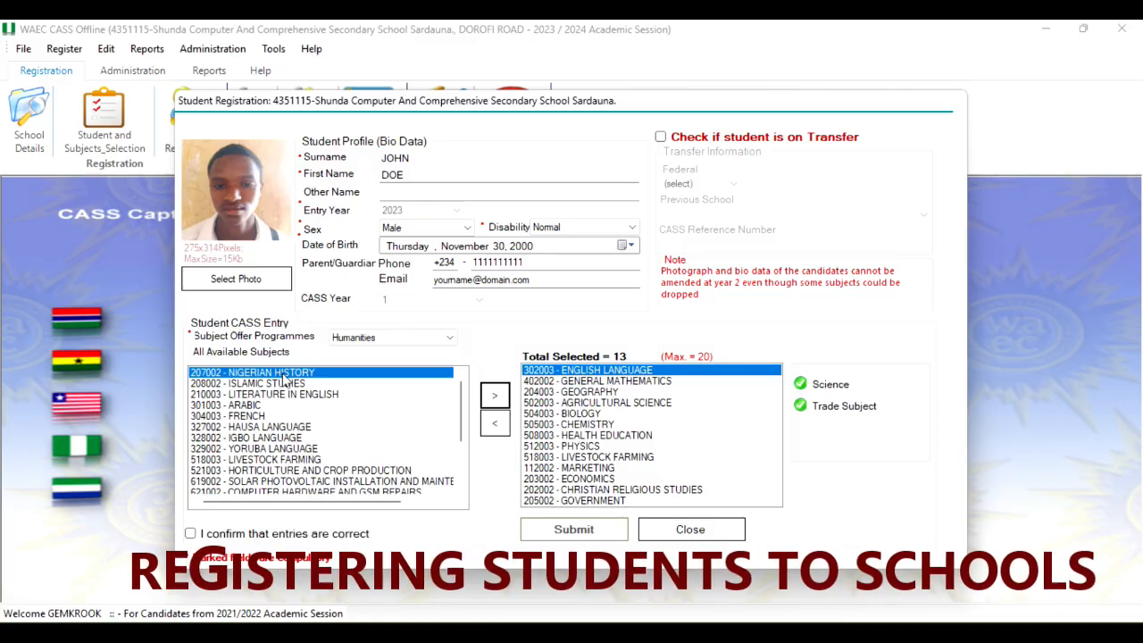
pyautogui.doubleClick(285, 374)
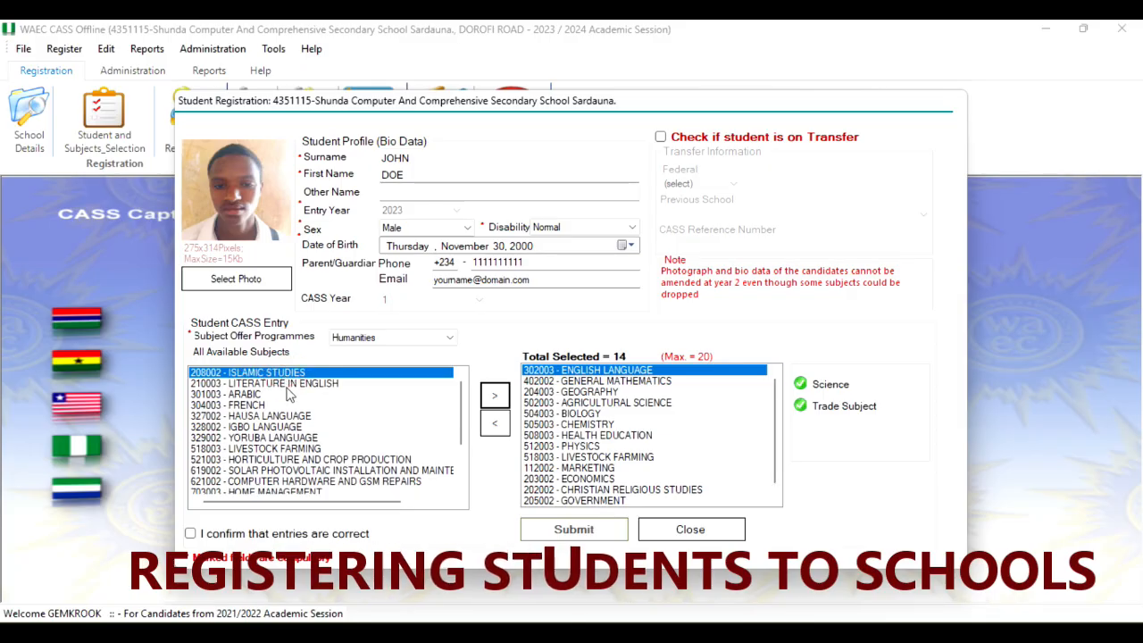
pyautogui.doubleClick(299, 384)
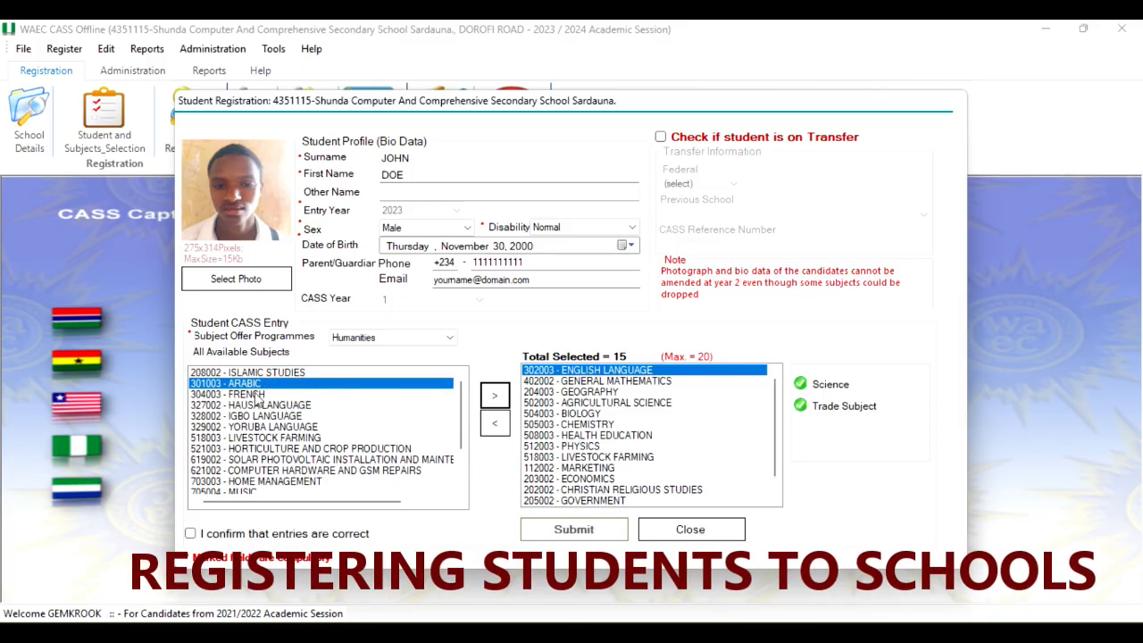
pyautogui.doubleClick(273, 404)
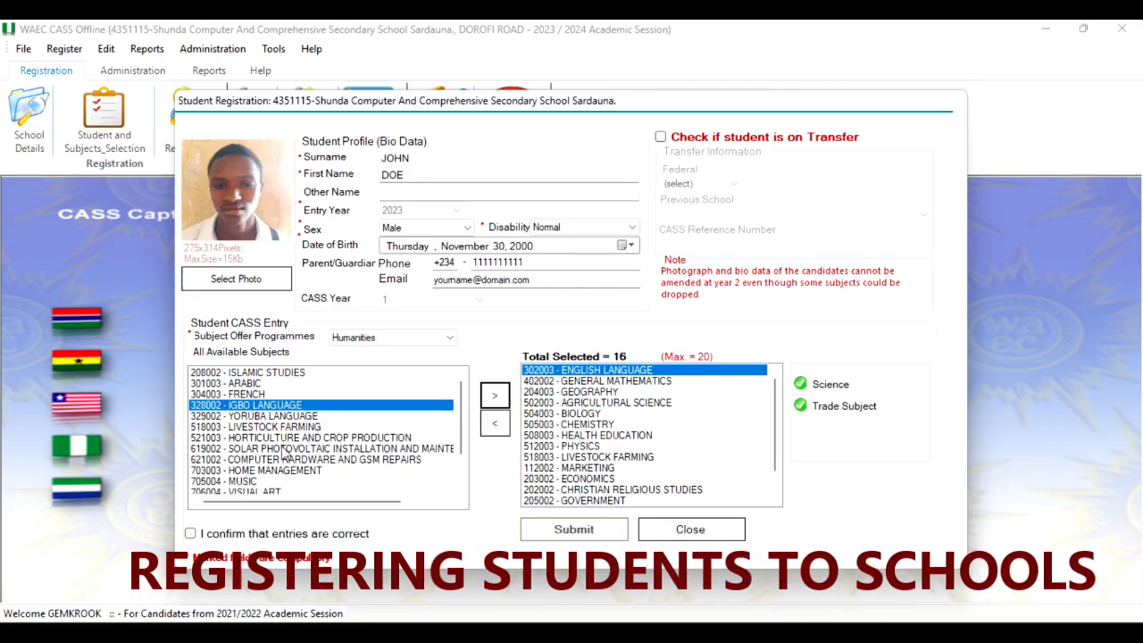
pyautogui.scroll(-2, 284, 452)
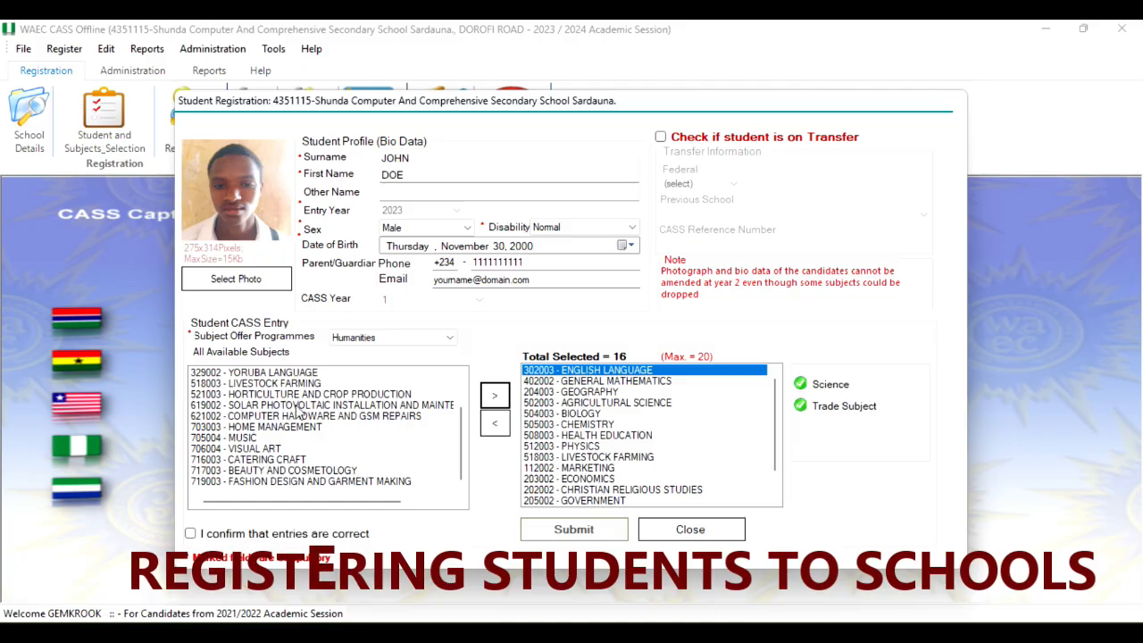
pyautogui.scroll(2, 299, 413)
pyautogui.click(294, 404)
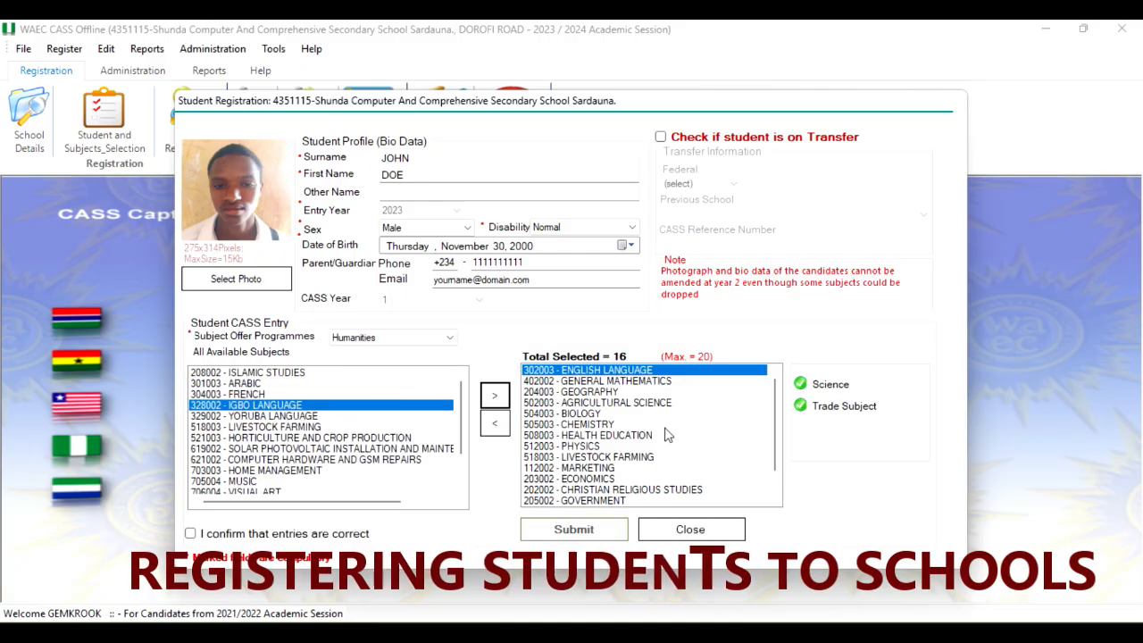
# Review the selected subjects, confirm and submit the student's registration, and close the registration form
pyautogui.scroll(-1, 666, 435)
pyautogui.scroll(1, 608, 458)
pyautogui.scroll(-2, 606, 457)
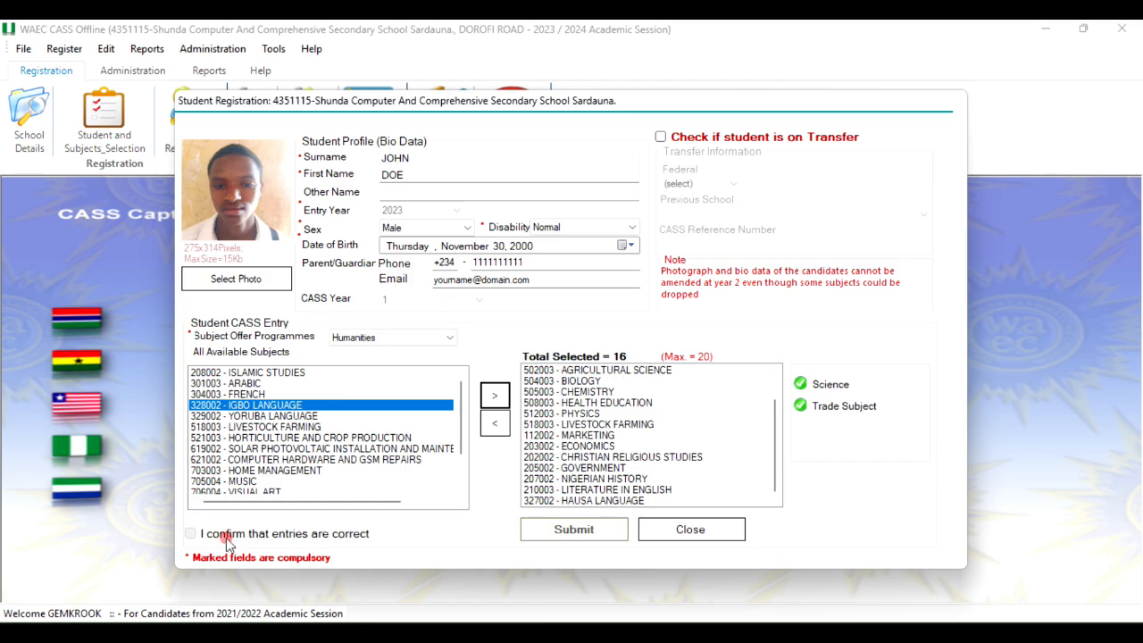
pyautogui.click(568, 534)
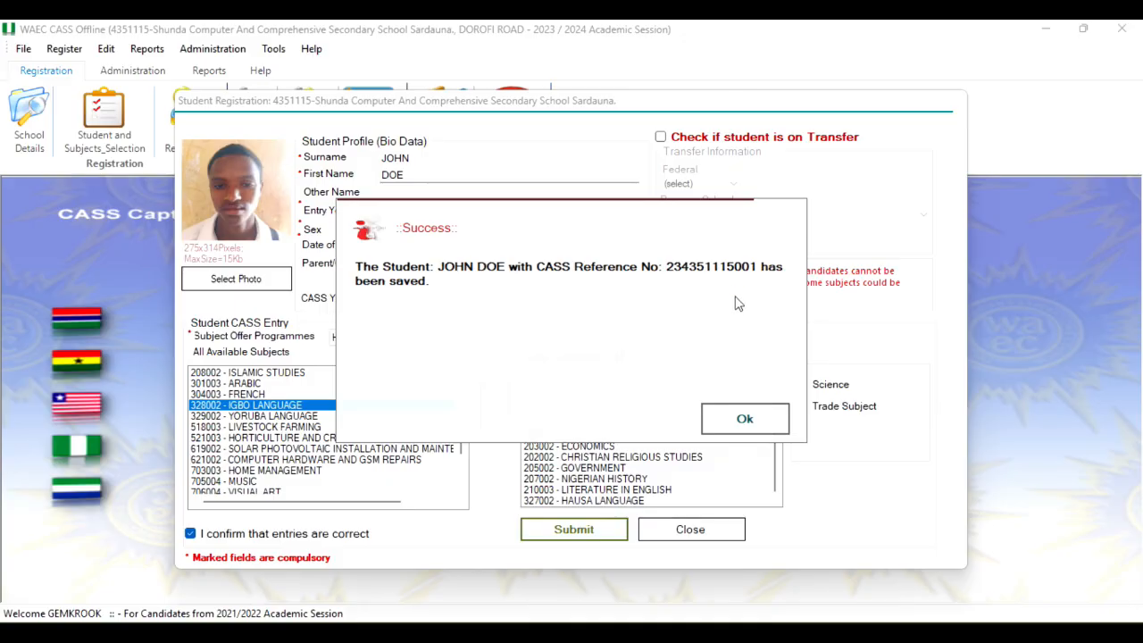
pyautogui.click(754, 422)
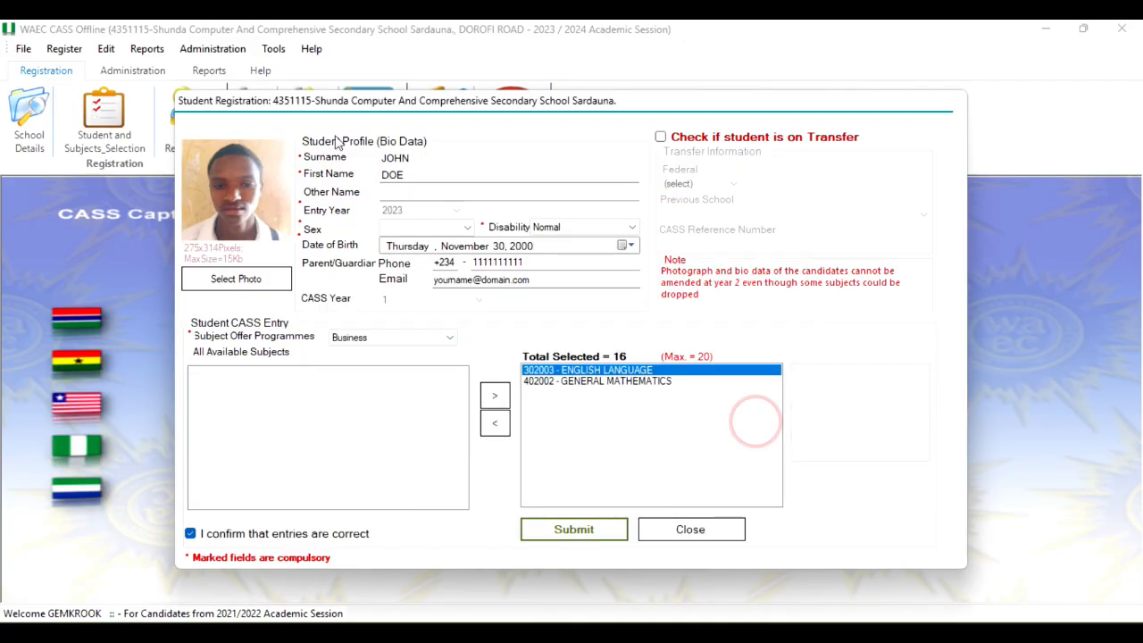
pyautogui.click(689, 529)
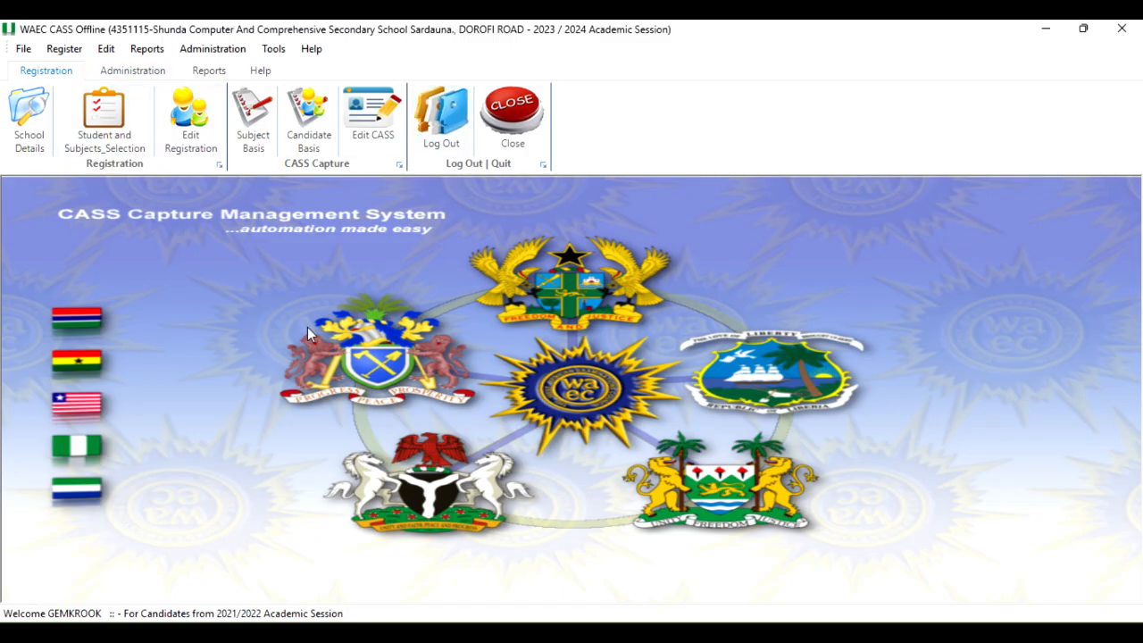
# Open CASS mark entry by subject for CASS year 1 and exam year 2023
pyautogui.click(259, 143)
pyautogui.click(362, 207)
pyautogui.click(360, 237)
pyautogui.click(503, 208)
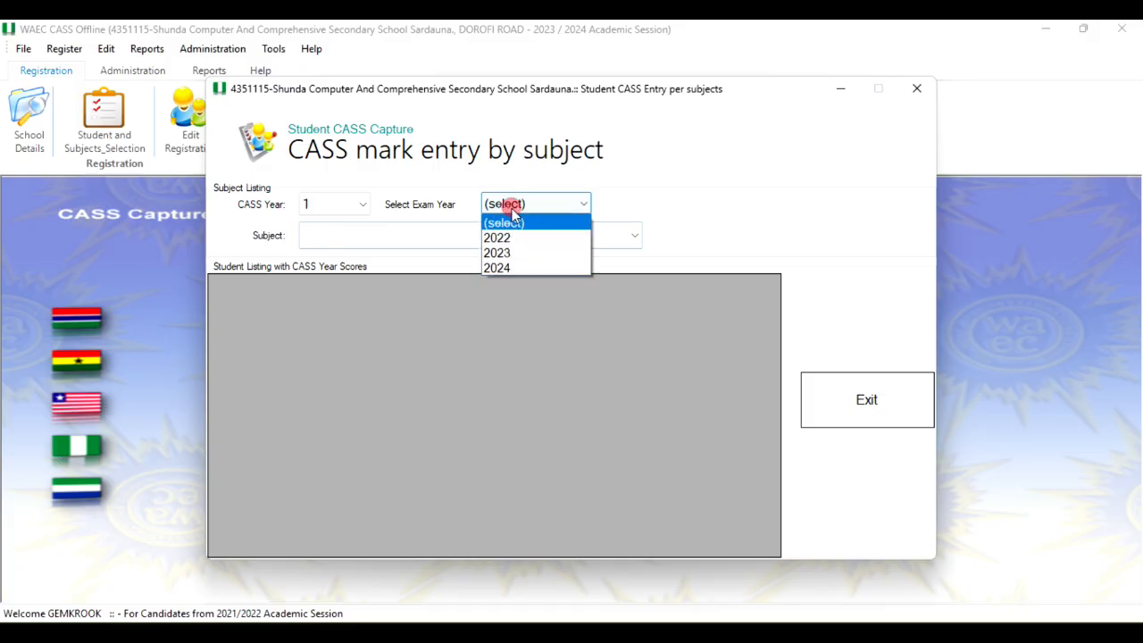
pyautogui.click(512, 255)
pyautogui.click(456, 243)
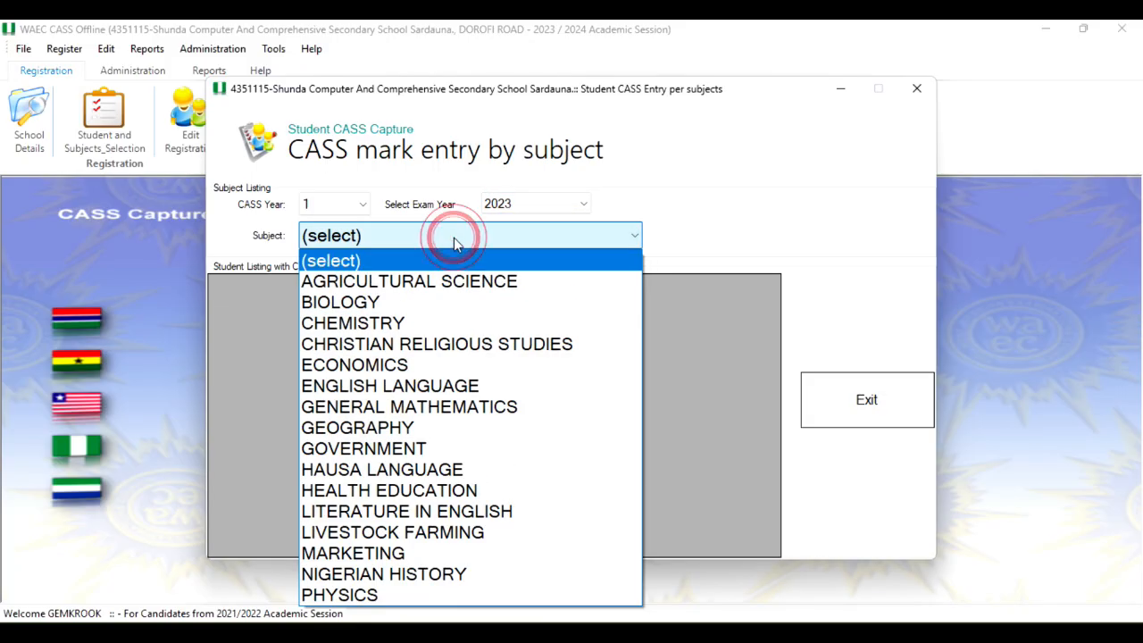
# Look through the student listings for Agricultural Science, Biology, Chemistry, Christian Religious Studies and English Language, then exit the mark entry form
pyautogui.click(451, 283)
pyautogui.click(466, 249)
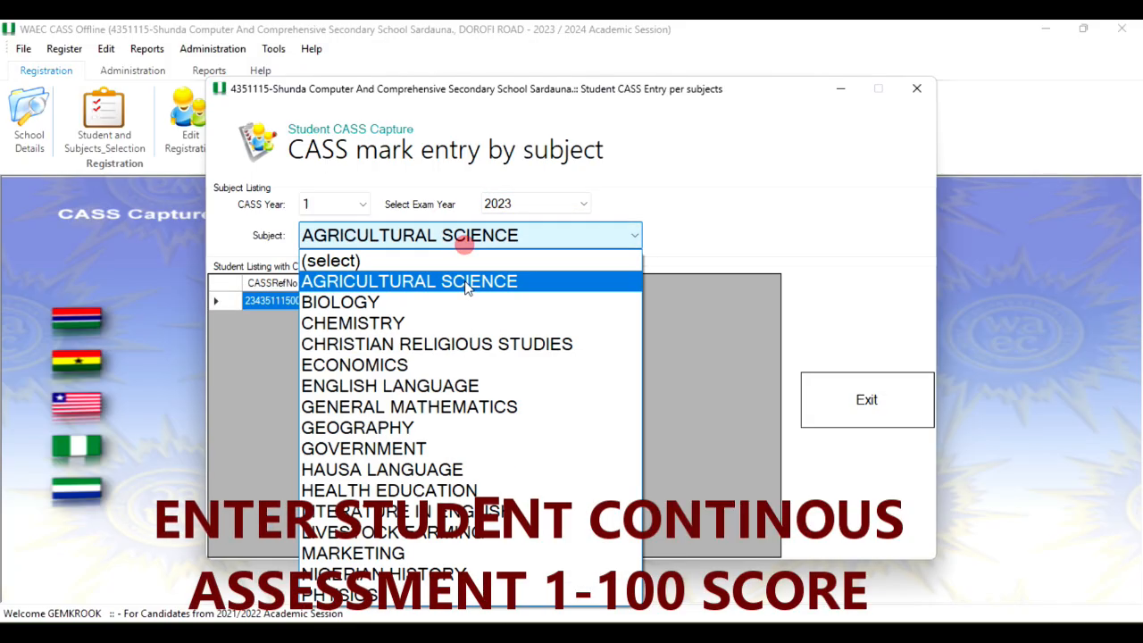
pyautogui.click(460, 299)
pyautogui.click(480, 243)
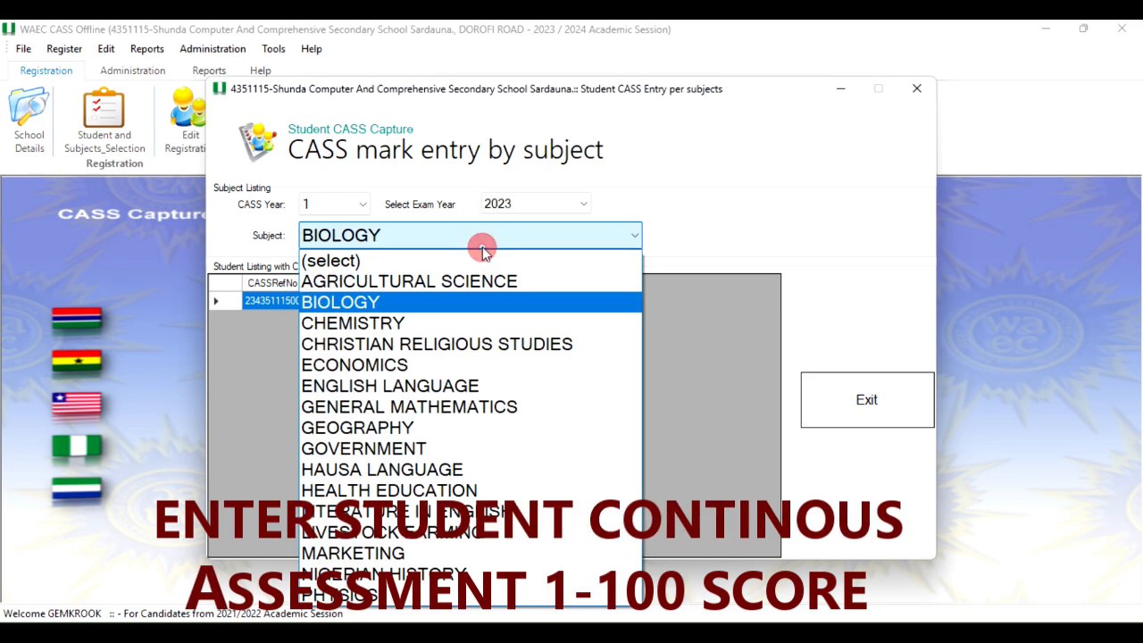
pyautogui.click(467, 324)
pyautogui.click(487, 236)
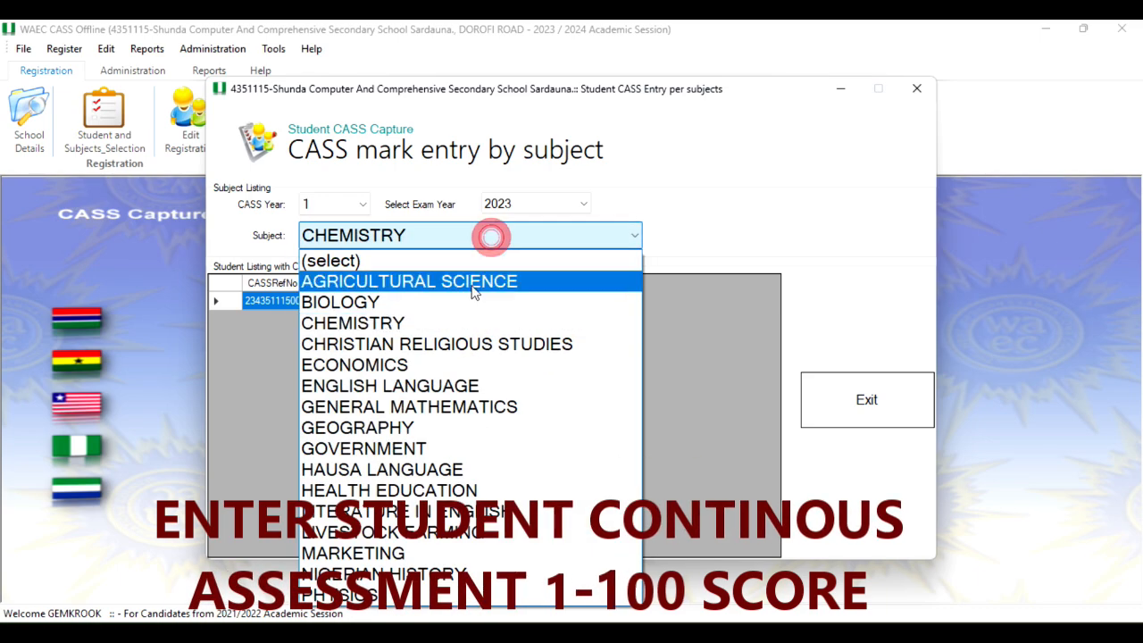
pyautogui.click(465, 338)
pyautogui.click(491, 241)
pyautogui.click(432, 390)
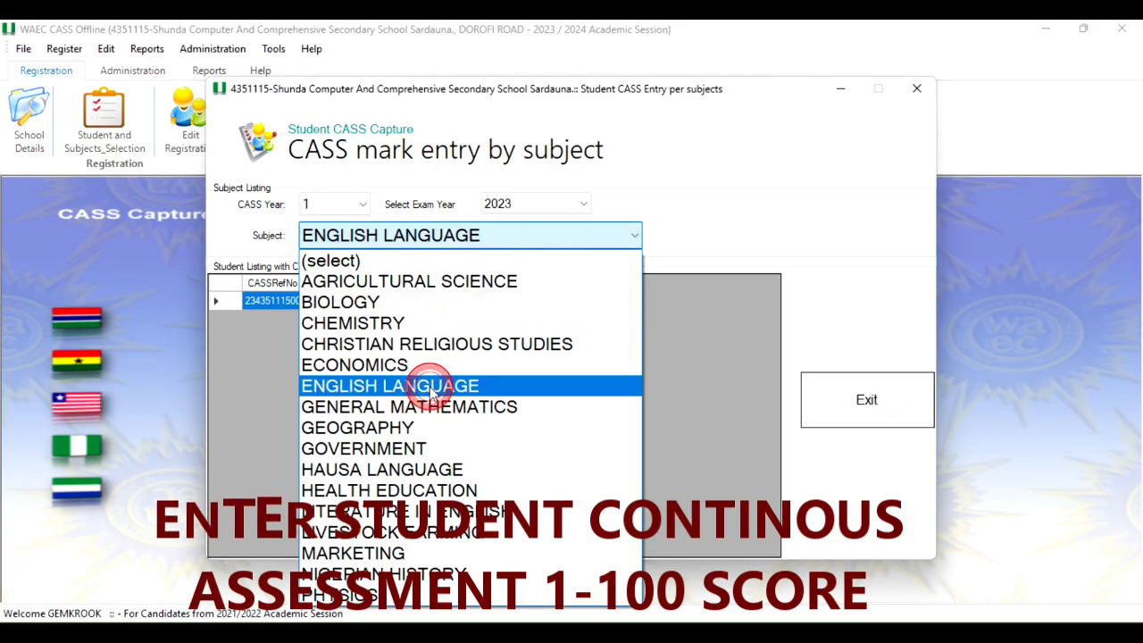
pyautogui.click(851, 414)
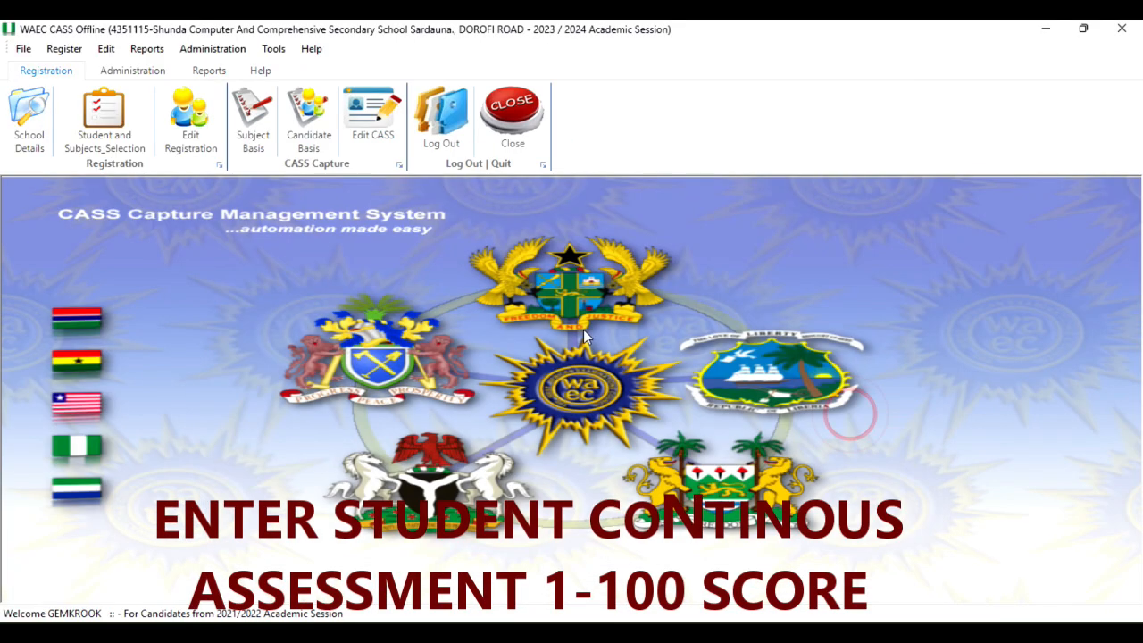
# Open candidate-based CASS entry for CASS year 1 and session year 2023, and open the listed student's score form
pyautogui.click(312, 128)
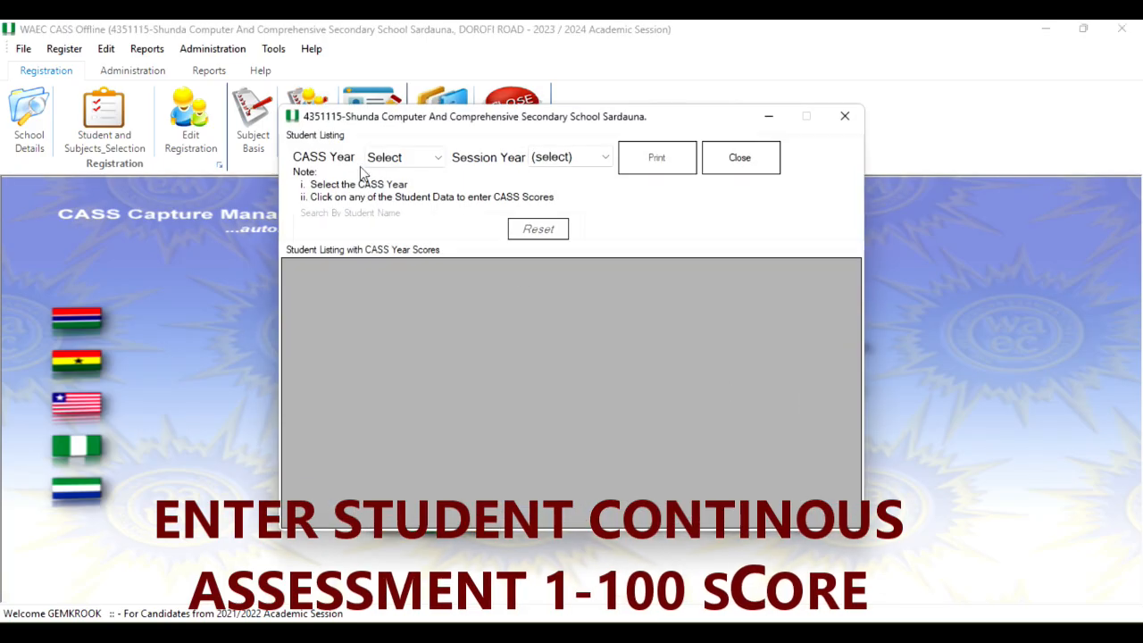
pyautogui.click(384, 158)
pyautogui.click(389, 189)
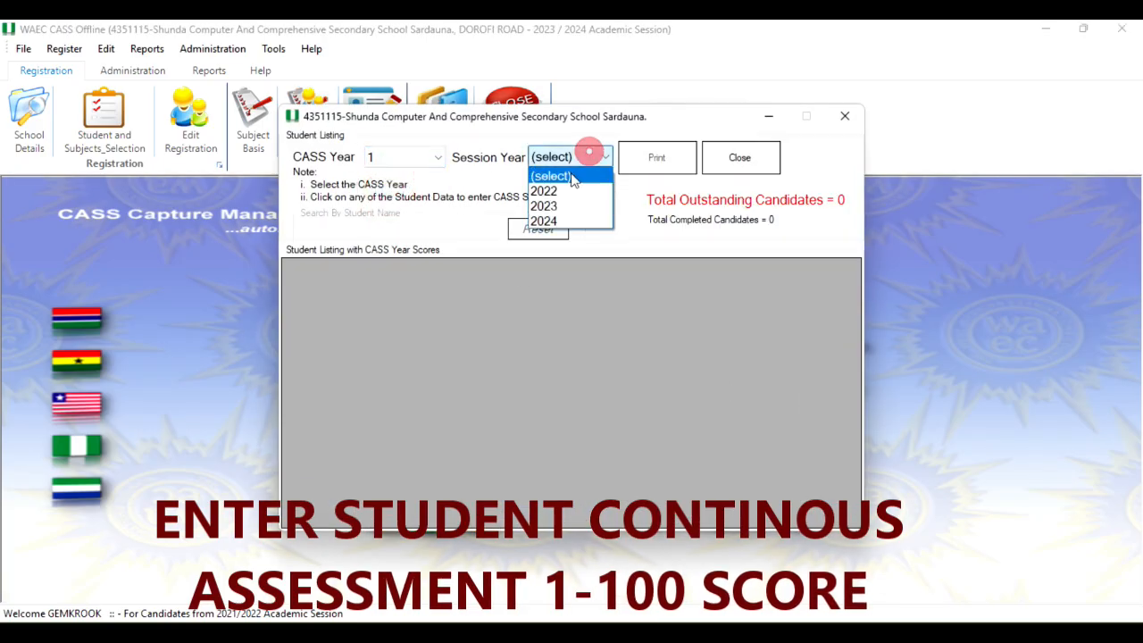
pyautogui.click(545, 205)
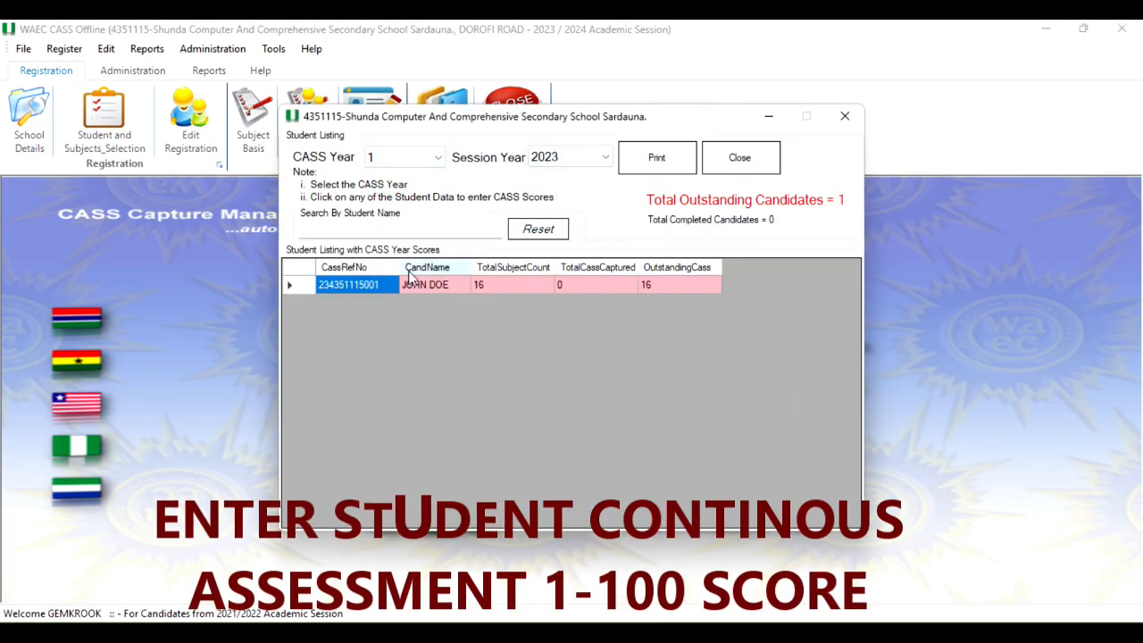
pyautogui.click(605, 285)
# Enter 90 as the student's Year 1 aggregate score for English Language
pyautogui.click(680, 257)
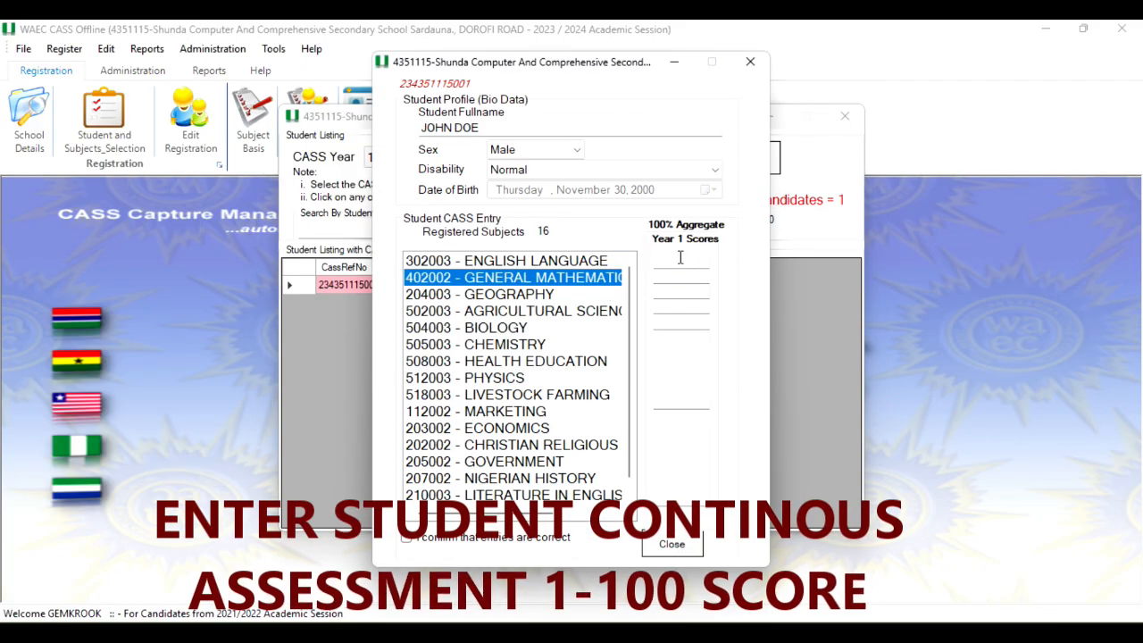
pyautogui.press('Tab')
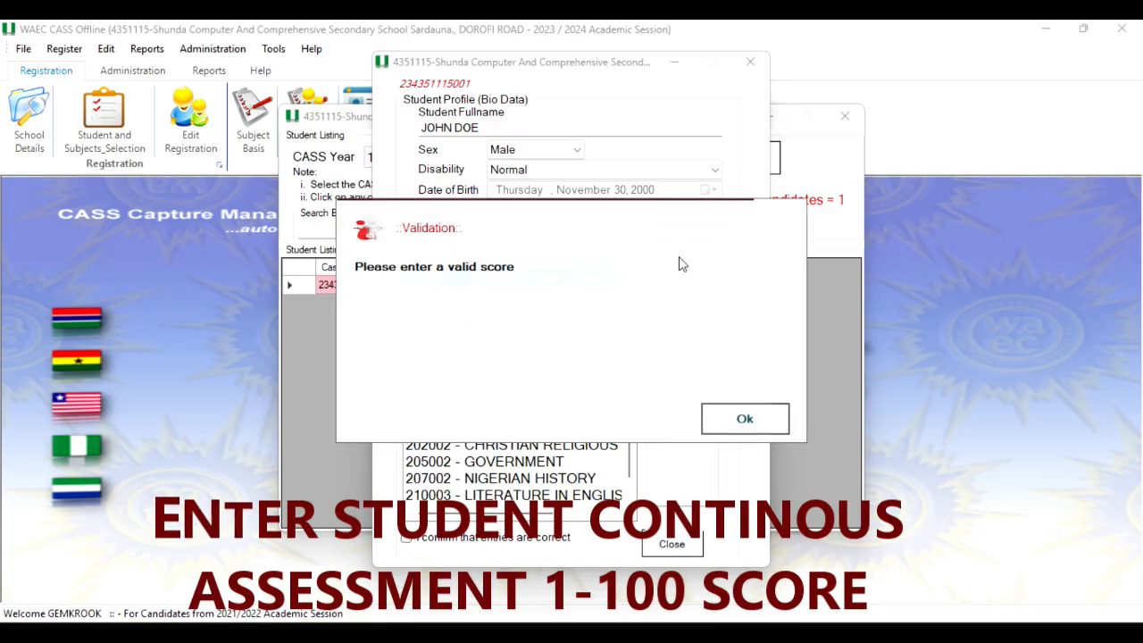
pyautogui.press('Return')
pyautogui.write('900')
pyautogui.press('Tab')
pyautogui.press('Return')
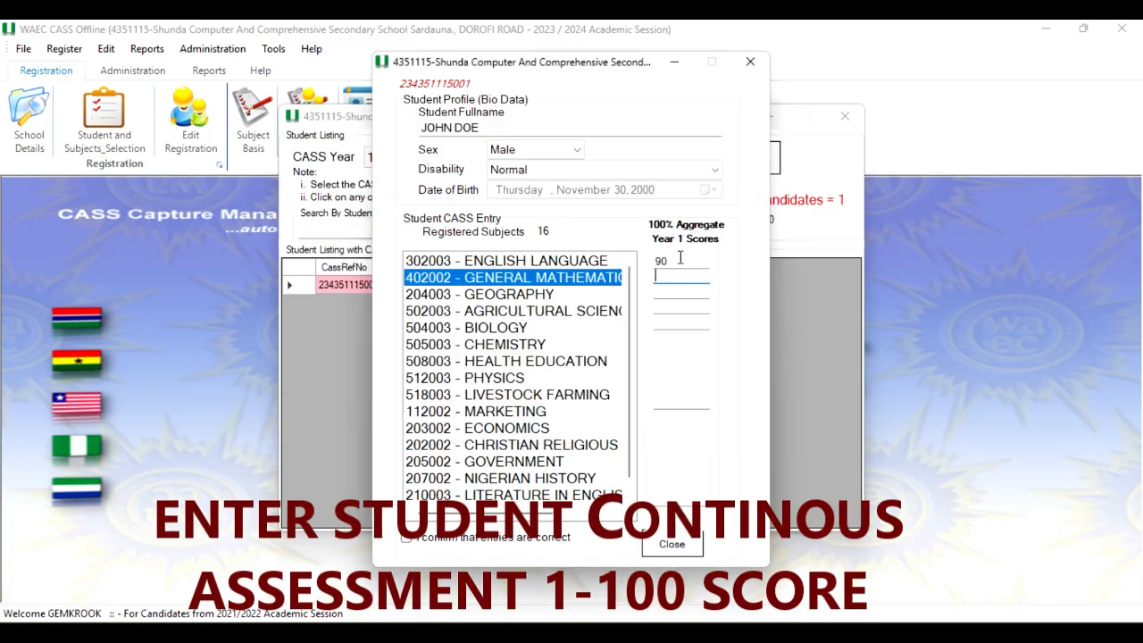
# Enter the Year 1 scores 9, 88, 98, 89, 98, 89, 98, 90 and 98 for General Mathematics through Marketing
pyautogui.write('9')
pyautogui.press('Tab')
pyautogui.write('88')
pyautogui.press('Tab')
pyautogui.write('98')
pyautogui.press('Tab')
pyautogui.write('89\t98')
pyautogui.press('Tab')
pyautogui.write('98')
pyautogui.press('Tab')
pyautogui.write('89')
pyautogui.press('Tab')
pyautogui.press('Tab')
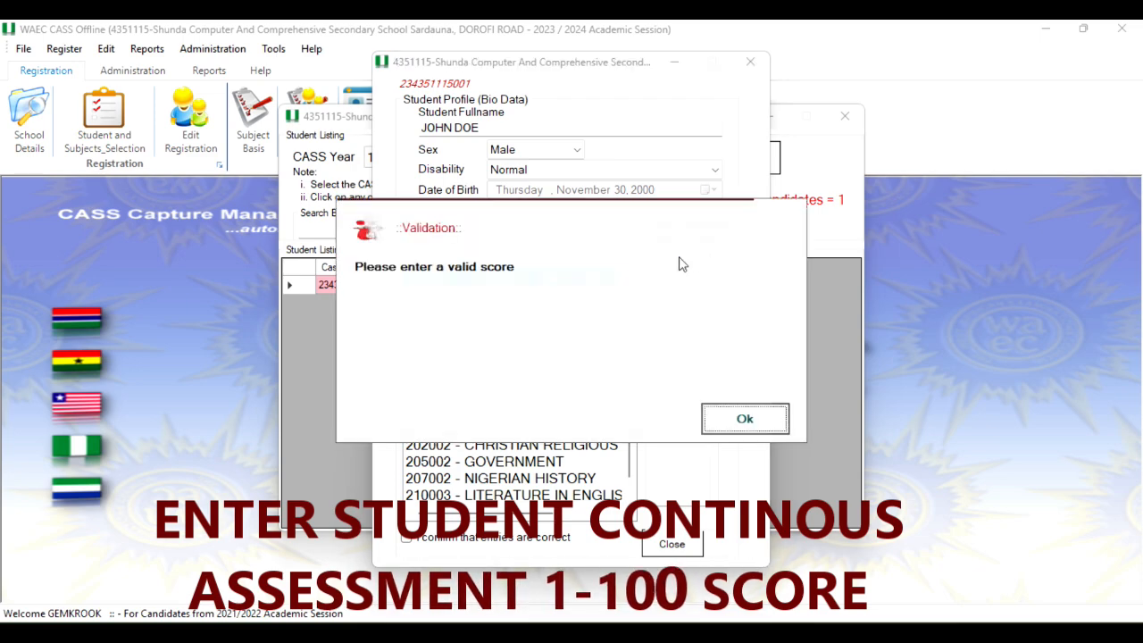
# Enter the Year 1 scores 89, 9, 90, 9, 78 and 98 for Economics through Hausa Language
pyautogui.press('Return')
pyautogui.write('889')
pyautogui.press('Return')
pyautogui.write('90')
pyautogui.press('Tab')
pyautogui.write('9')
pyautogui.press('Tab')
pyautogui.write('78')
pyautogui.press('Tab')
pyautogui.write('98')
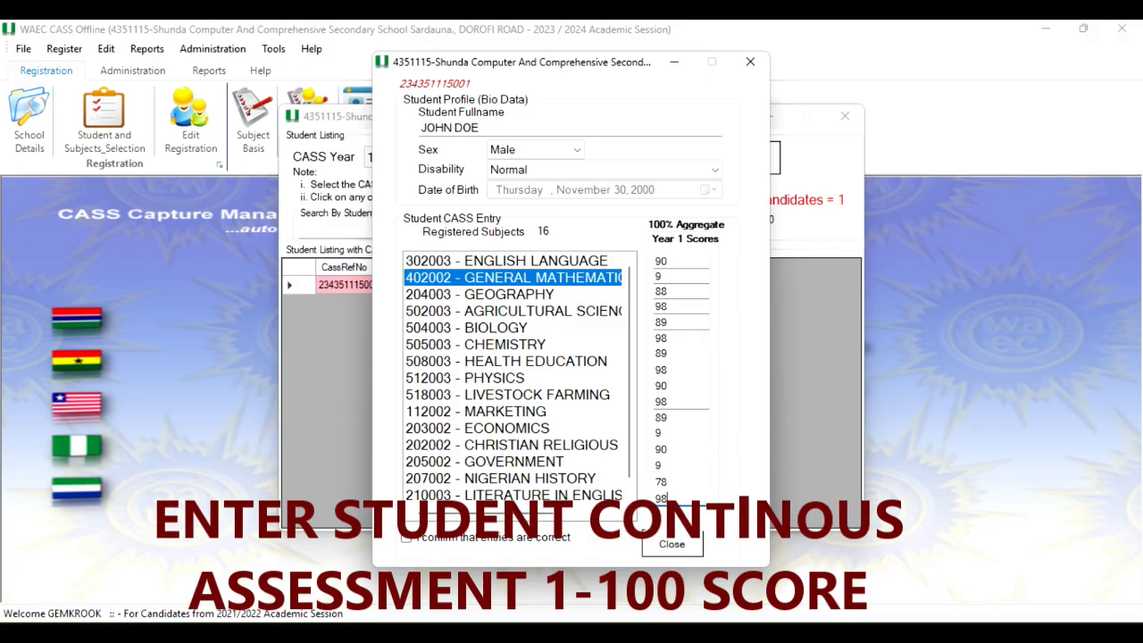
# Confirm that the score entries are correct, submit them, and close the candidate-based CASS entry form
pyautogui.click(432, 539)
pyautogui.click(616, 544)
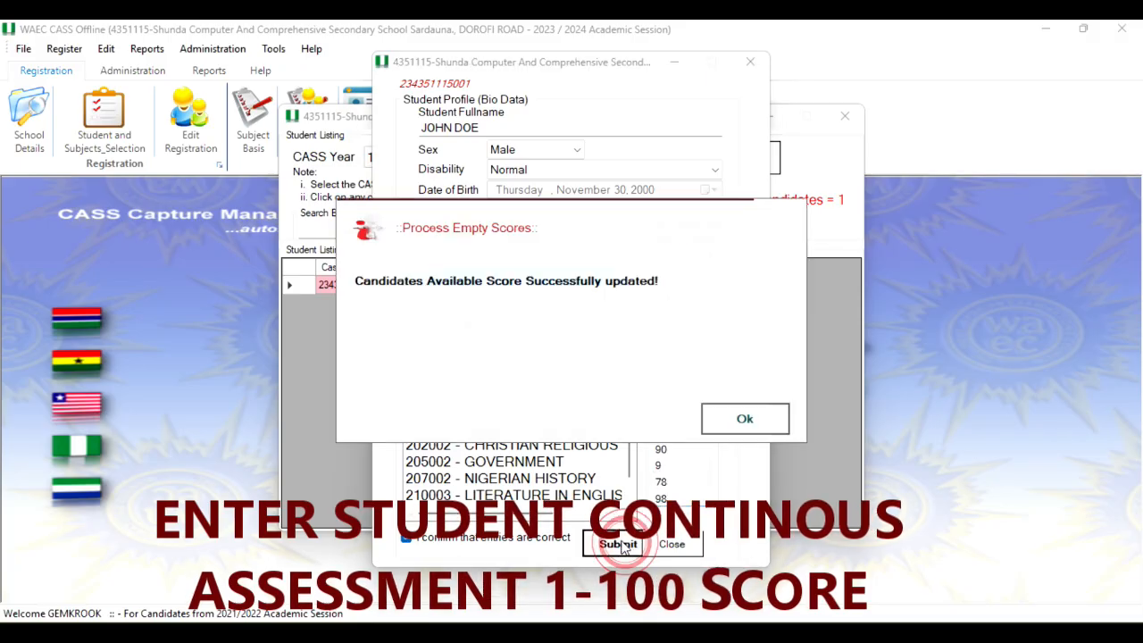
pyautogui.click(734, 419)
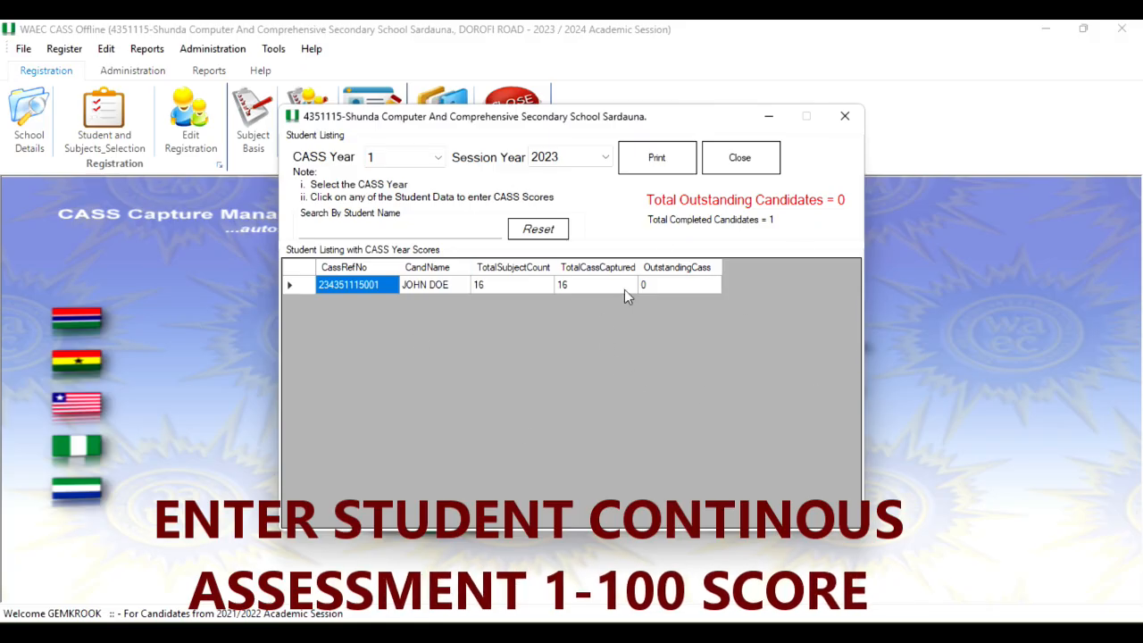
pyautogui.click(738, 161)
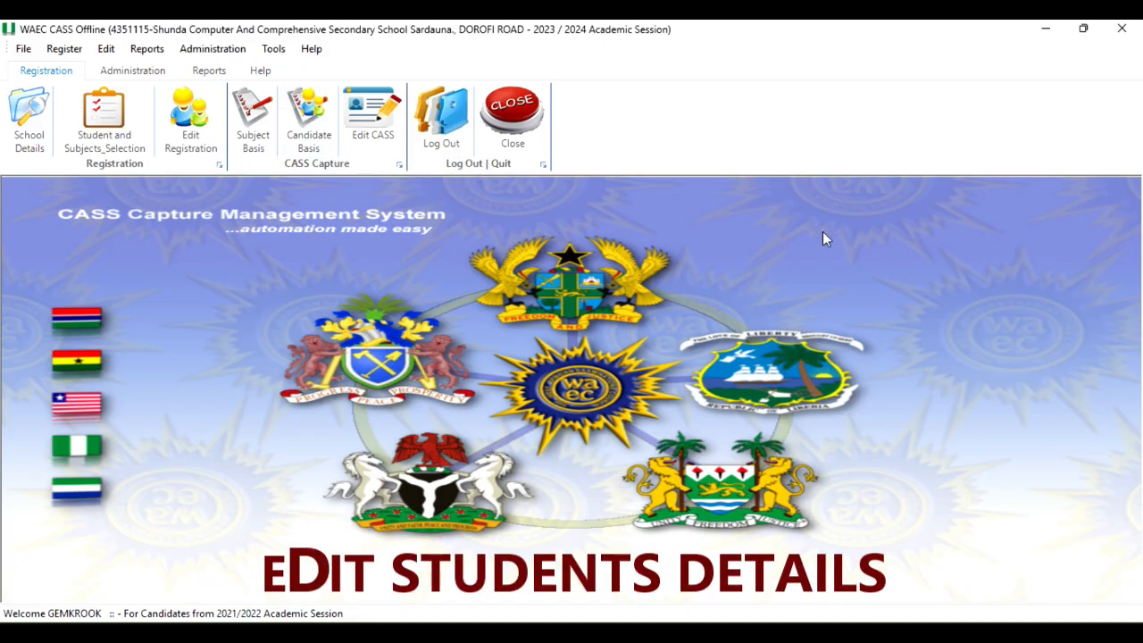
# Open registration editing for CASS year 1 and session year 2023, and open the listed student's record
pyautogui.click(216, 136)
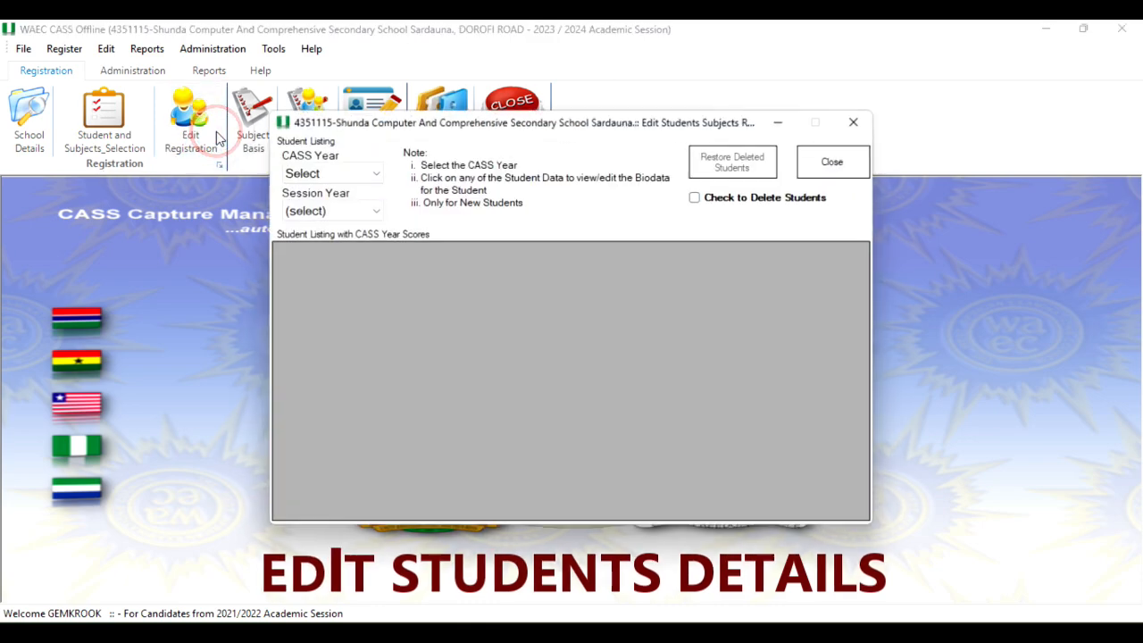
pyautogui.click(358, 174)
pyautogui.click(357, 207)
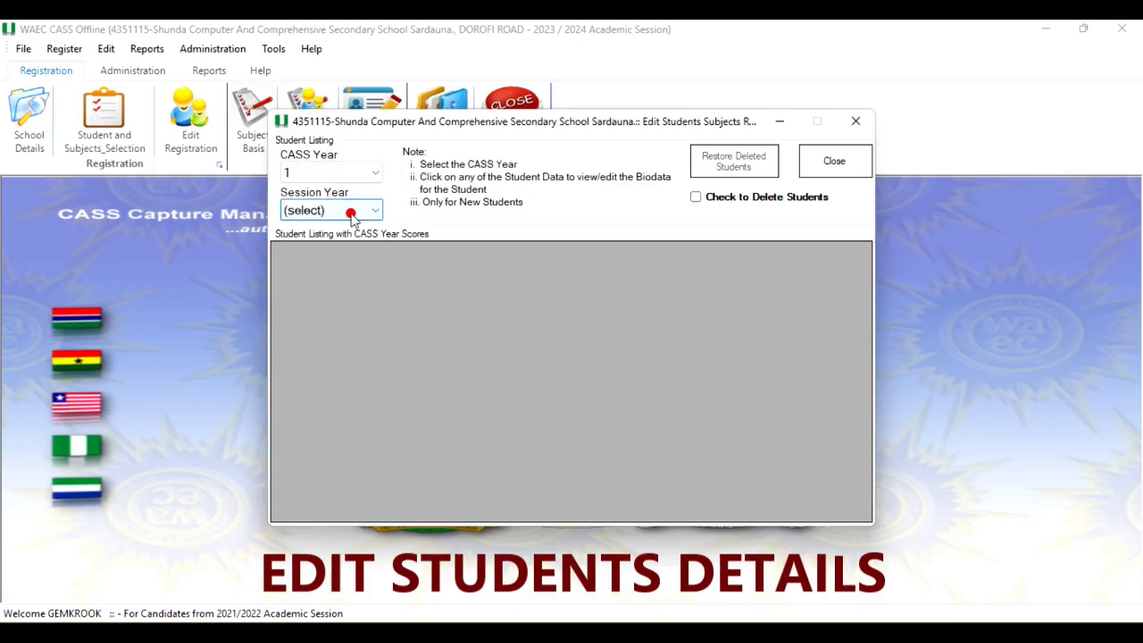
pyautogui.click(362, 210)
pyautogui.click(334, 259)
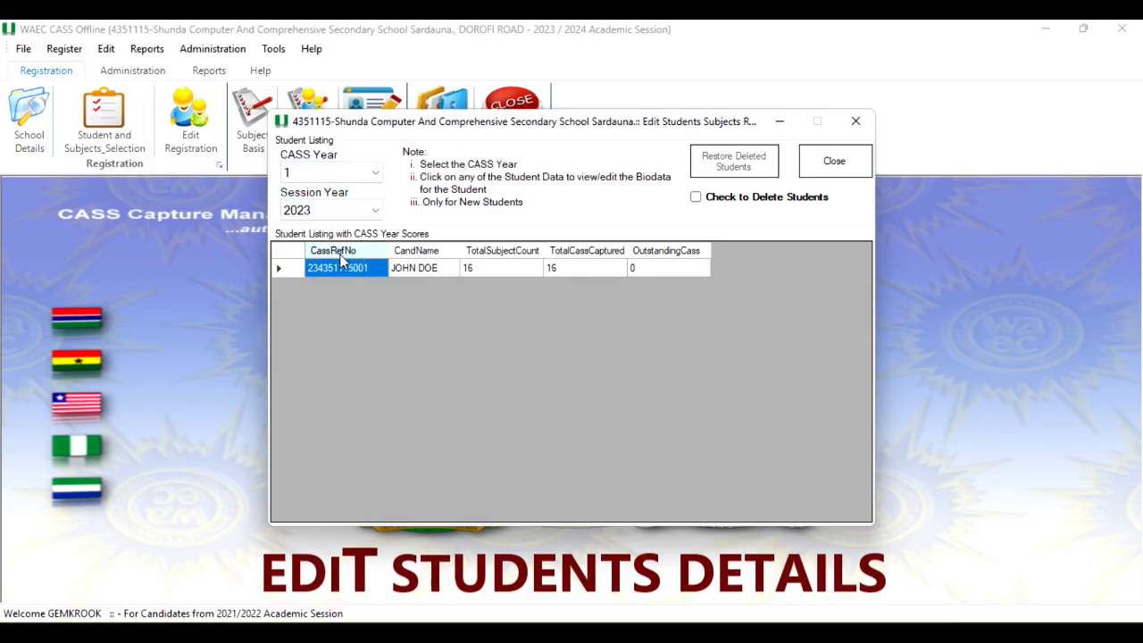
pyautogui.click(549, 269)
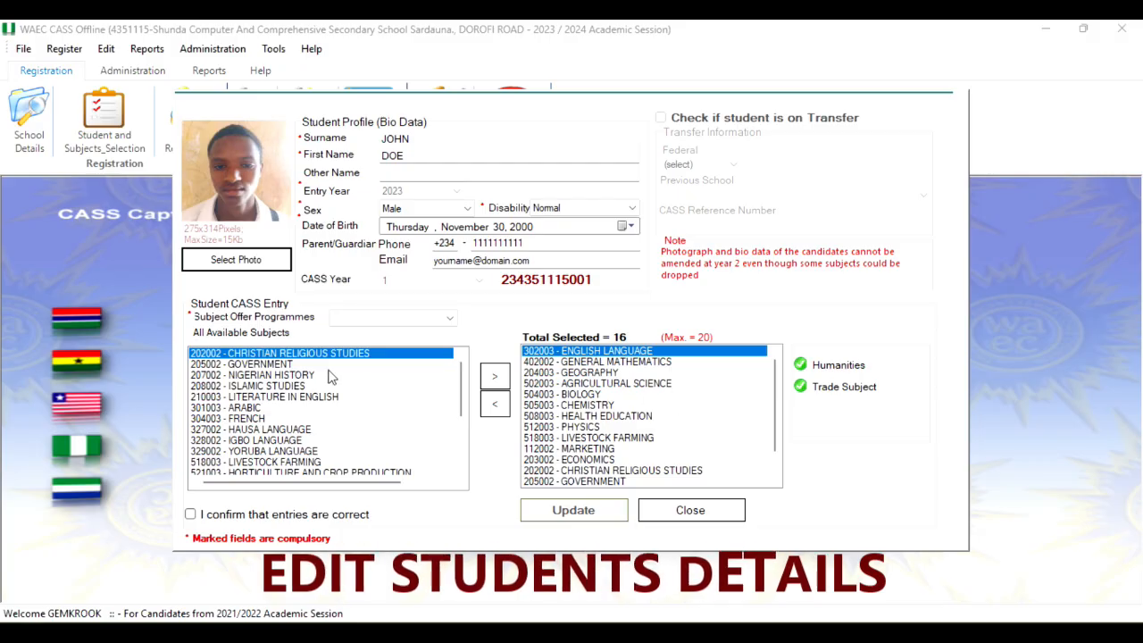
# Add Commerce from the Business programme to the student's selected subjects, confirm and update the registration, and close the editing form
pyautogui.click(374, 319)
pyautogui.click(379, 334)
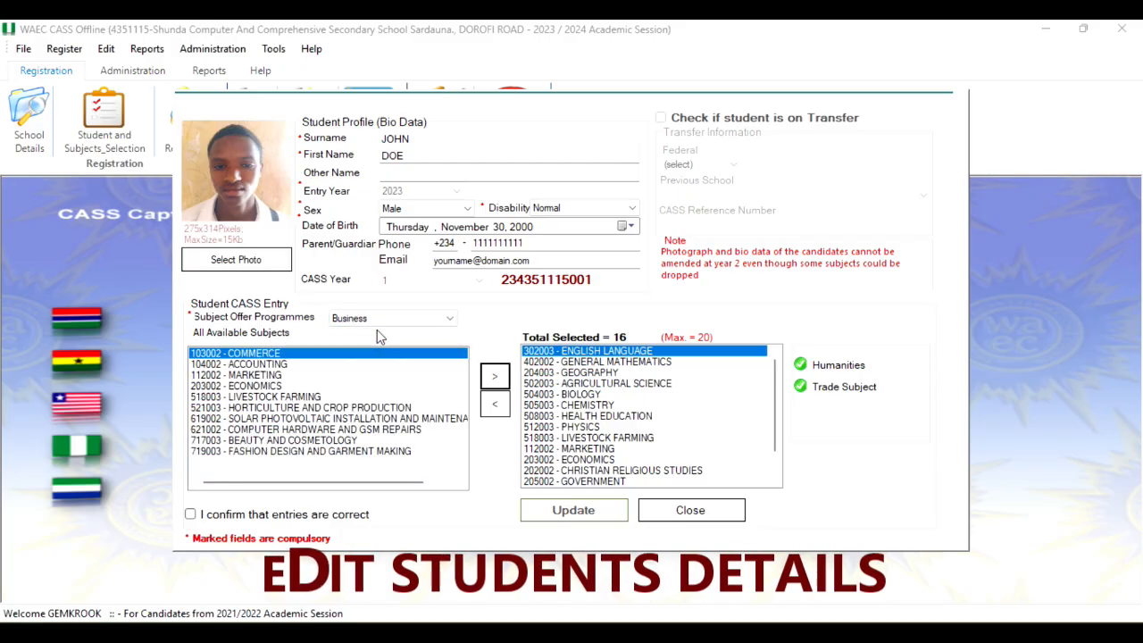
pyautogui.doubleClick(265, 354)
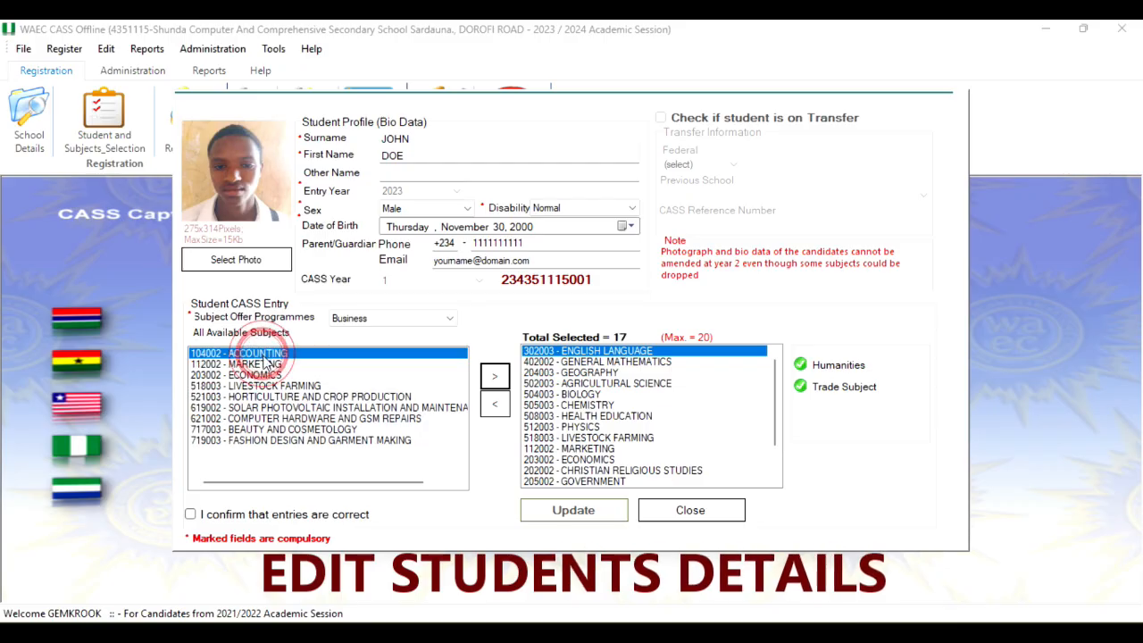
pyautogui.click(191, 515)
pyautogui.click(581, 510)
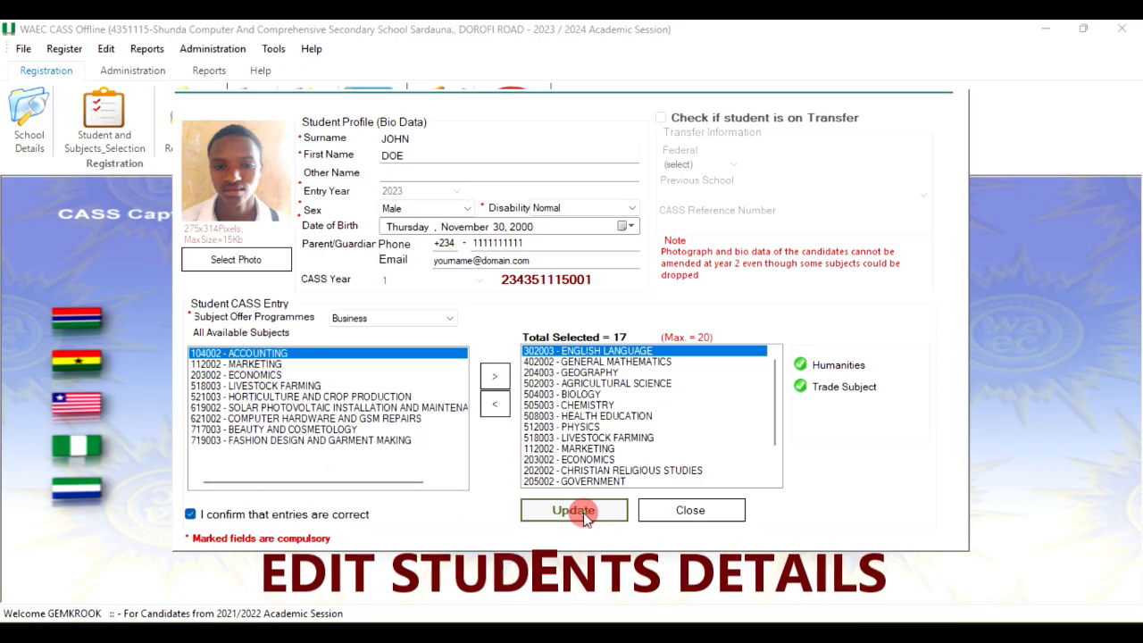
pyautogui.click(784, 423)
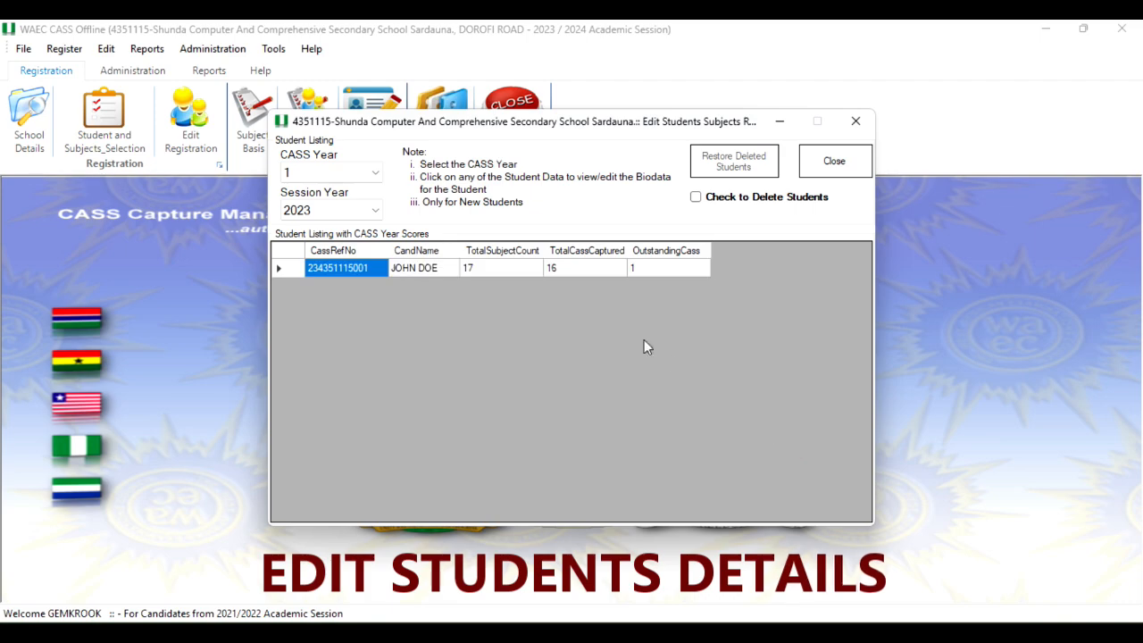
pyautogui.click(832, 168)
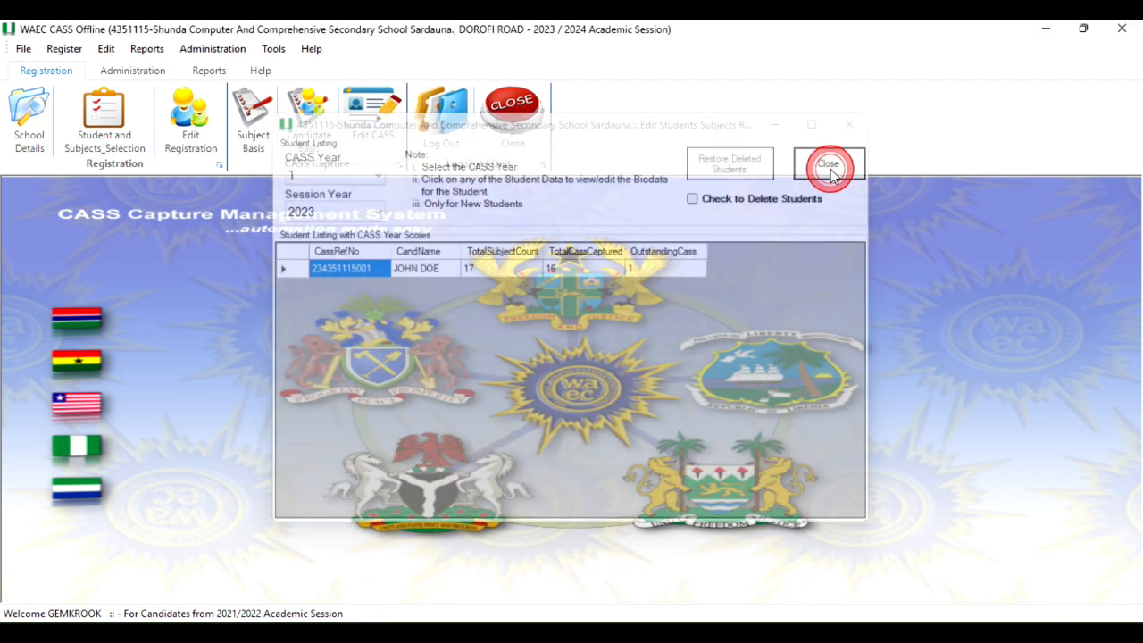
# Open CASS mark entry by subject and list the Commerce students for CASS year 1 and exam year 2023
pyautogui.click(251, 136)
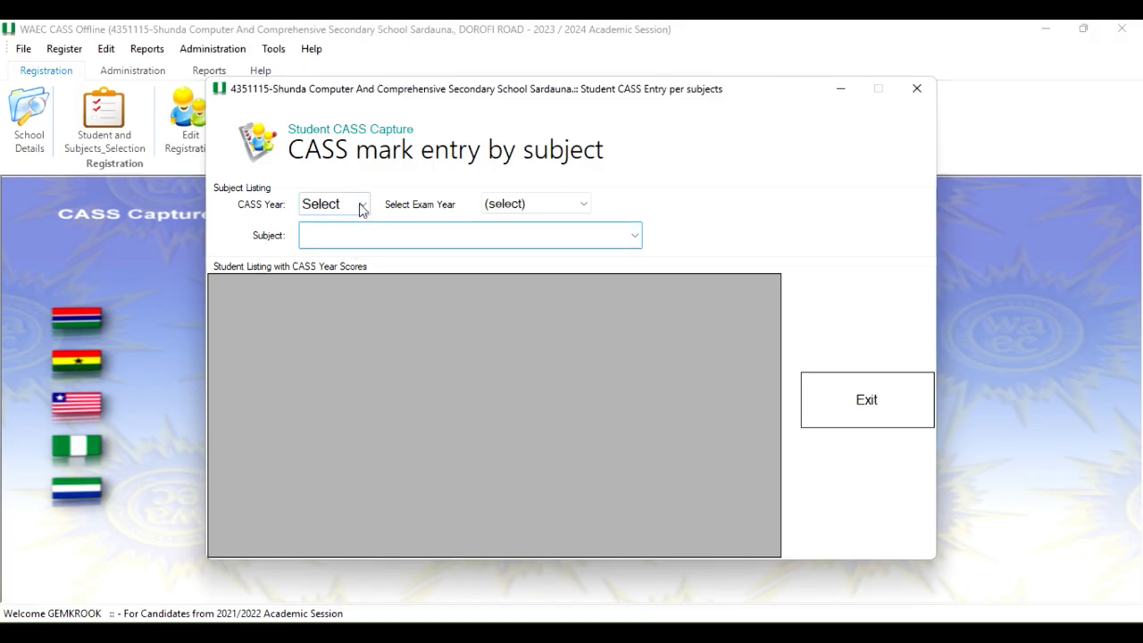
pyautogui.click(360, 204)
pyautogui.click(349, 242)
pyautogui.click(549, 205)
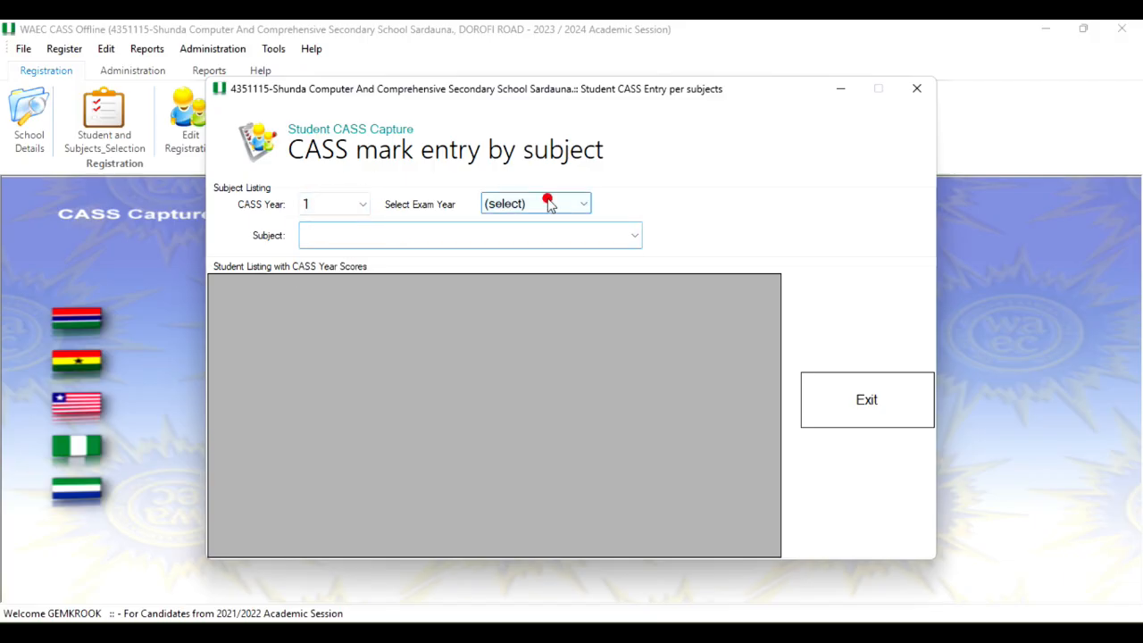
pyautogui.click(515, 258)
pyautogui.click(413, 235)
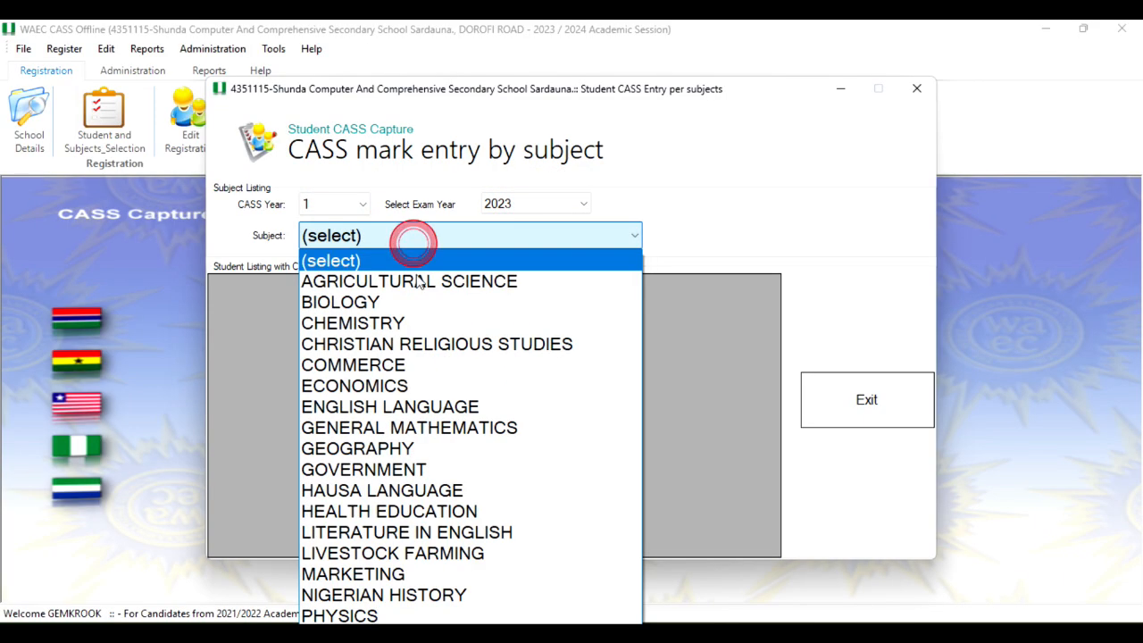
pyautogui.click(356, 366)
# Enter 90 as the student's Commerce score and exit the mark entry form
pyautogui.click(517, 304)
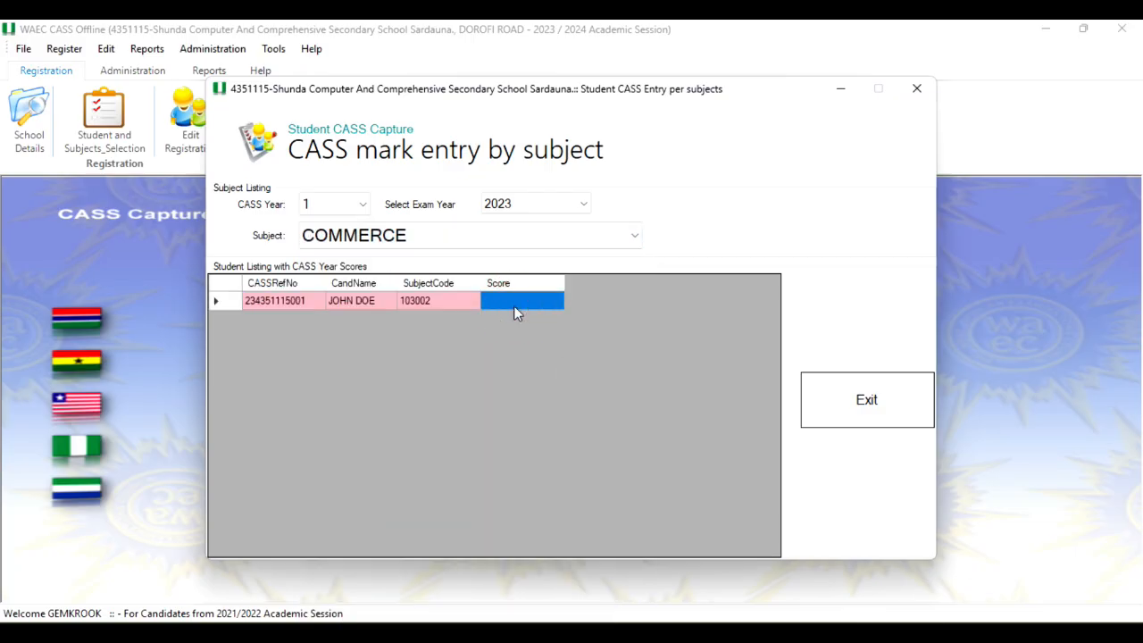
pyautogui.write('90')
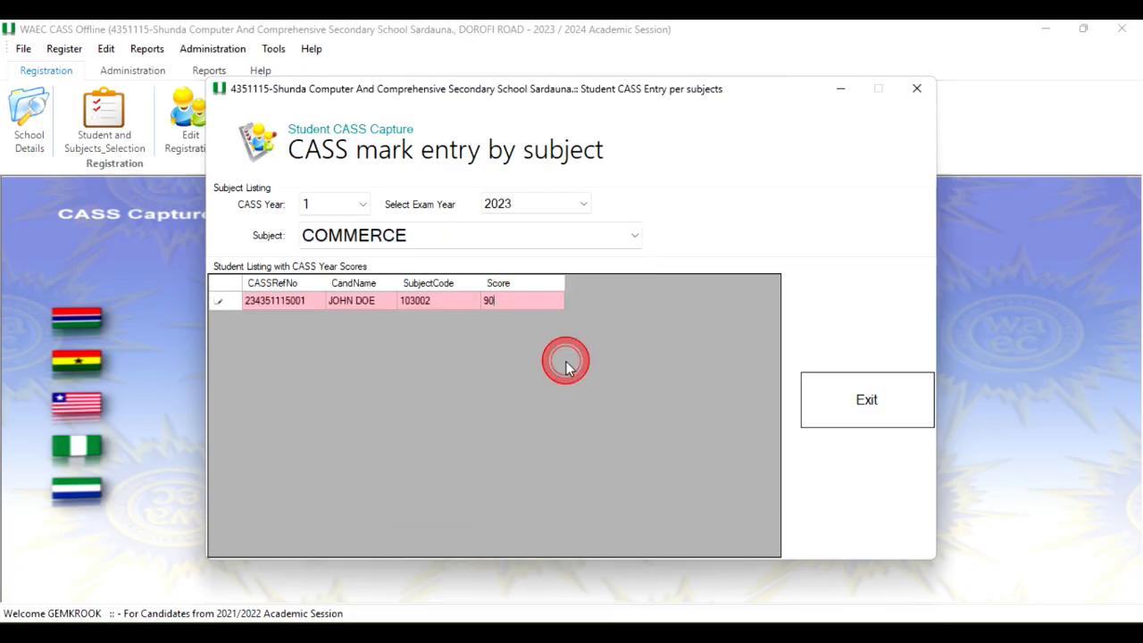
pyautogui.click(351, 303)
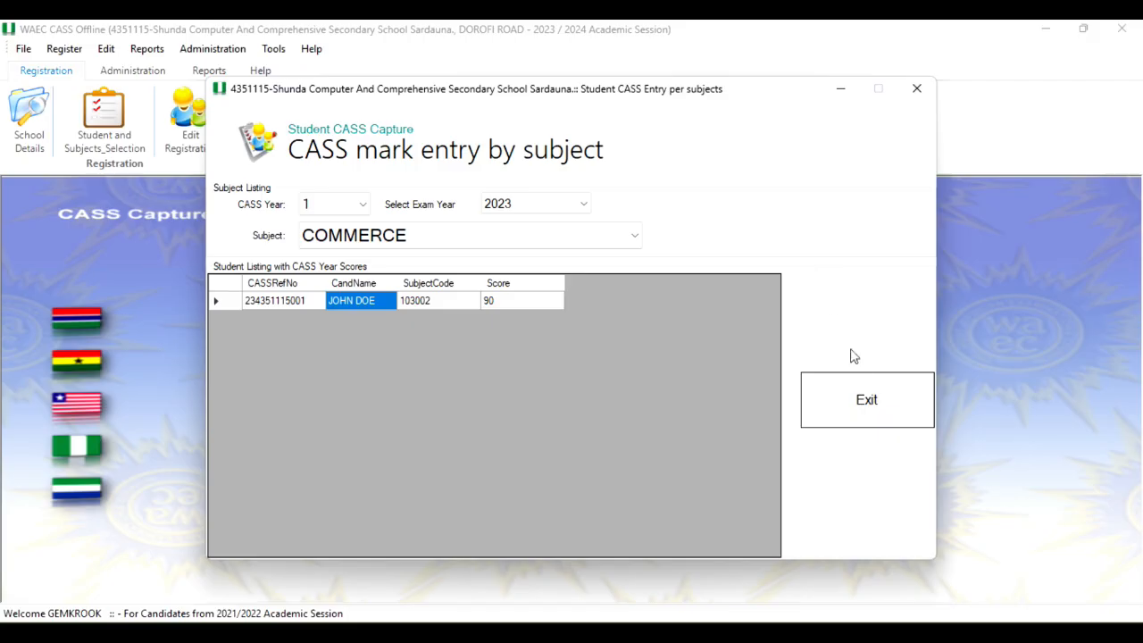
pyautogui.click(867, 399)
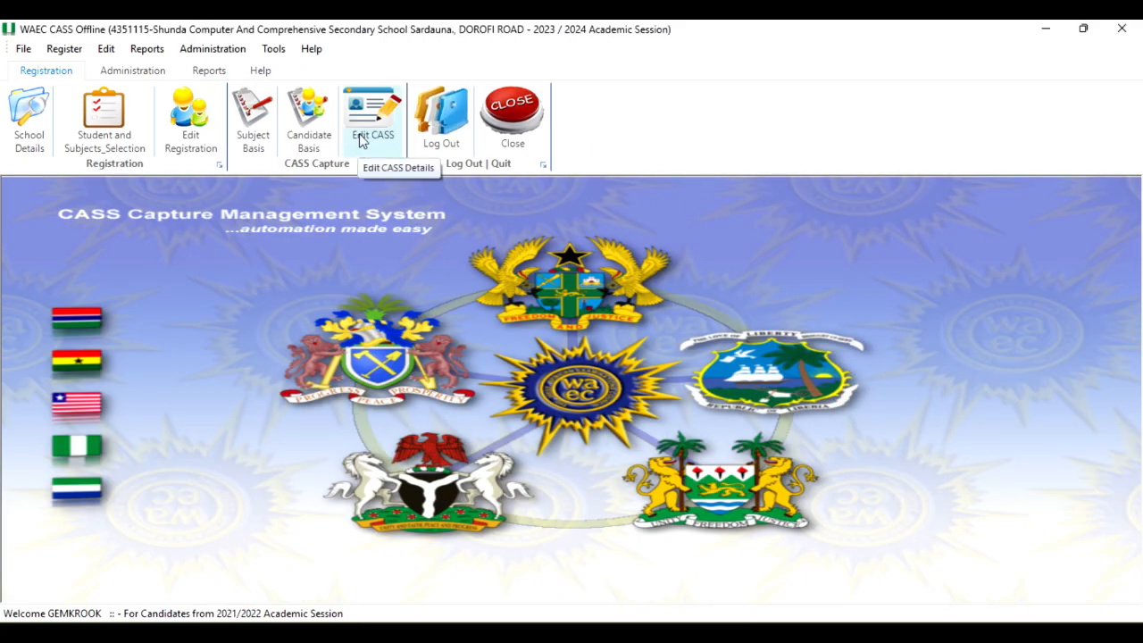
# Open the CASS detail export and choose CASS year 1 with exam year 2023
pyautogui.click(216, 50)
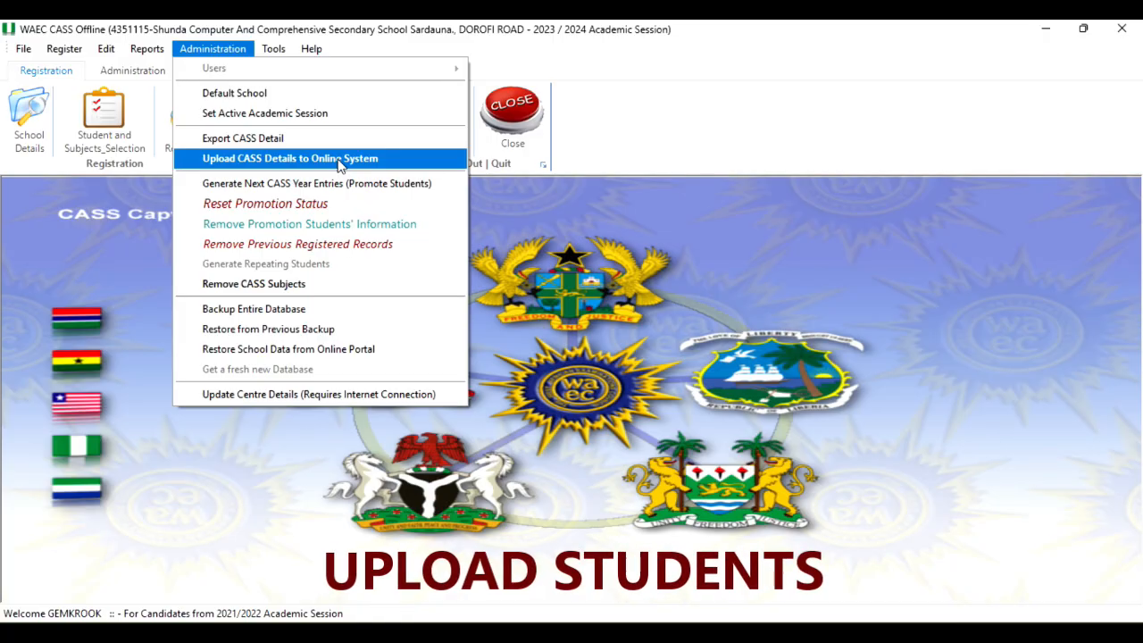
pyautogui.click(258, 137)
pyautogui.click(527, 382)
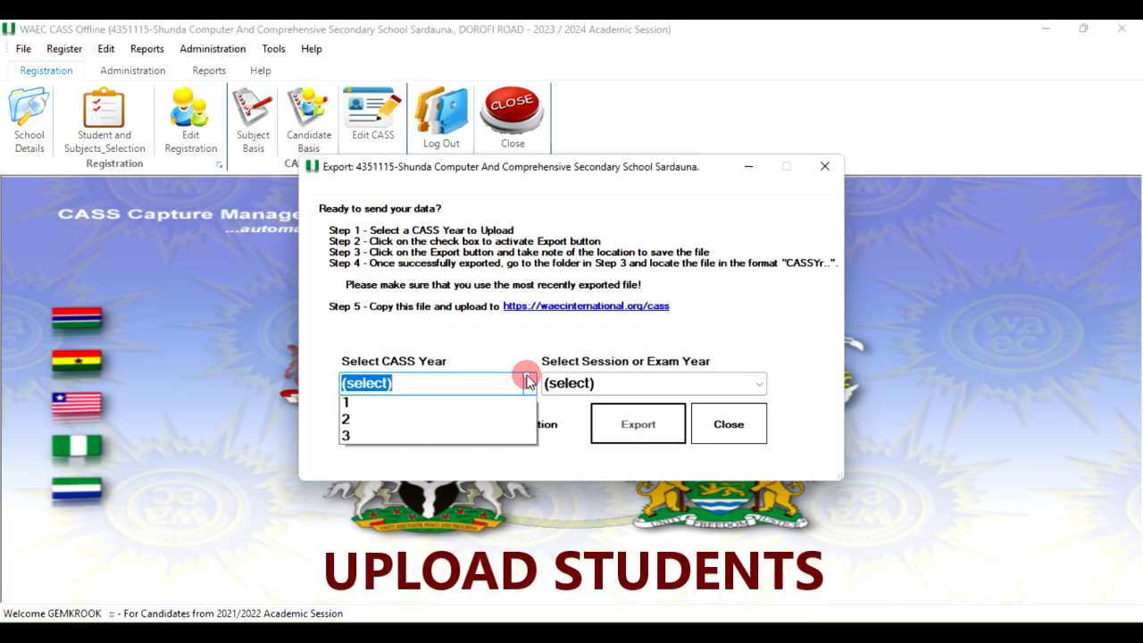
pyautogui.click(506, 402)
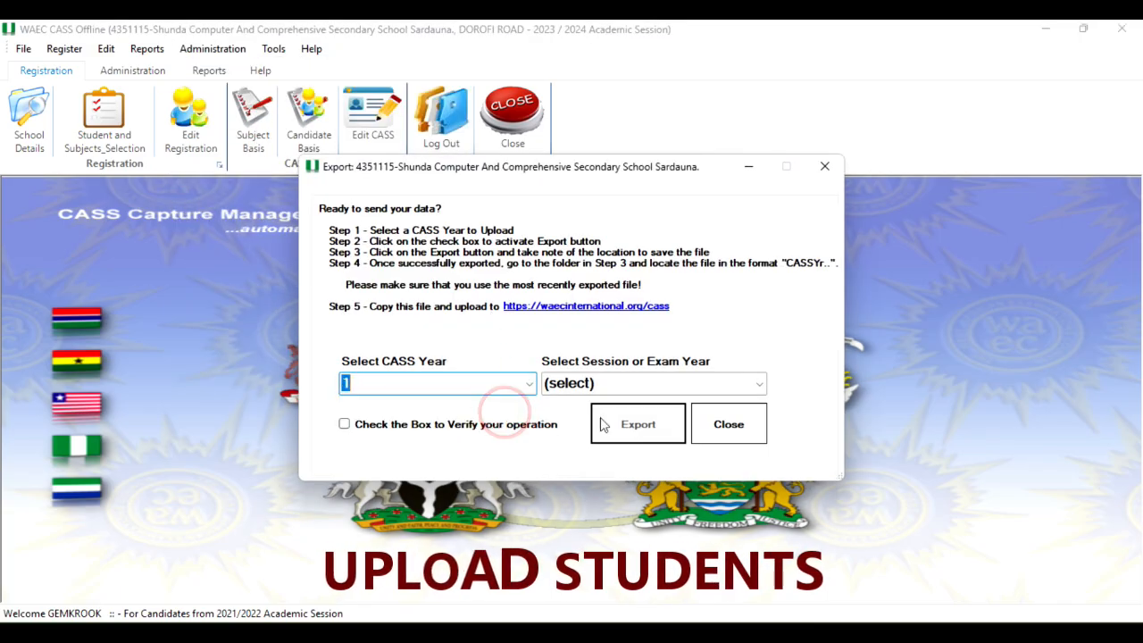
pyautogui.click(758, 383)
pyautogui.click(594, 522)
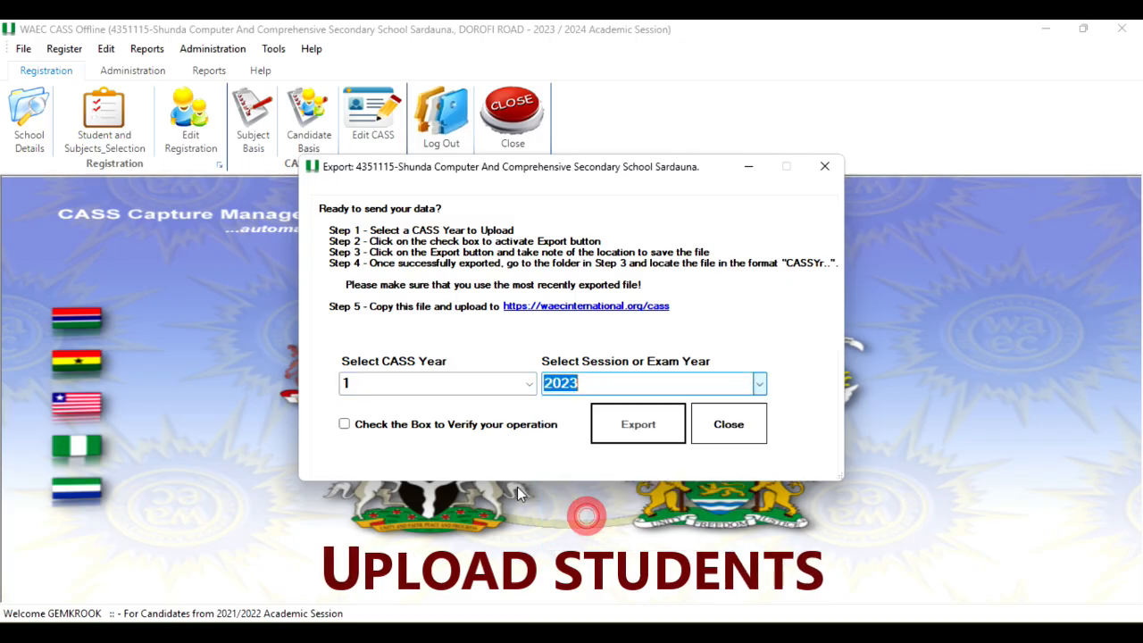
# Verify the operation, export the year 1 CASS data and confirm the extraction
pyautogui.click(439, 426)
pyautogui.click(639, 425)
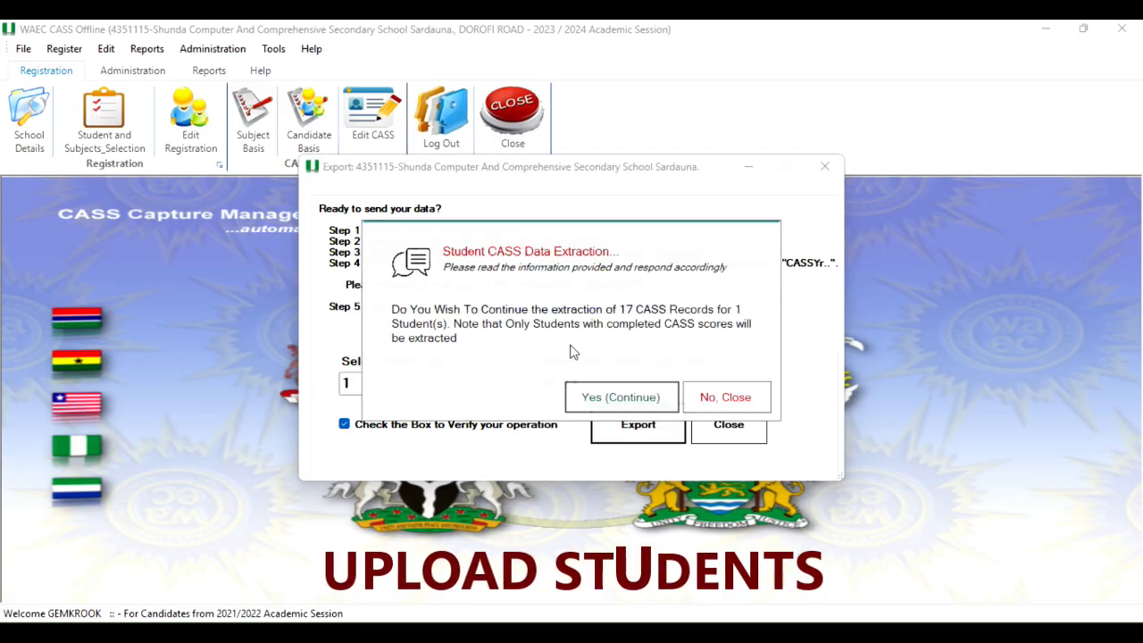
pyautogui.click(624, 397)
pyautogui.click(744, 426)
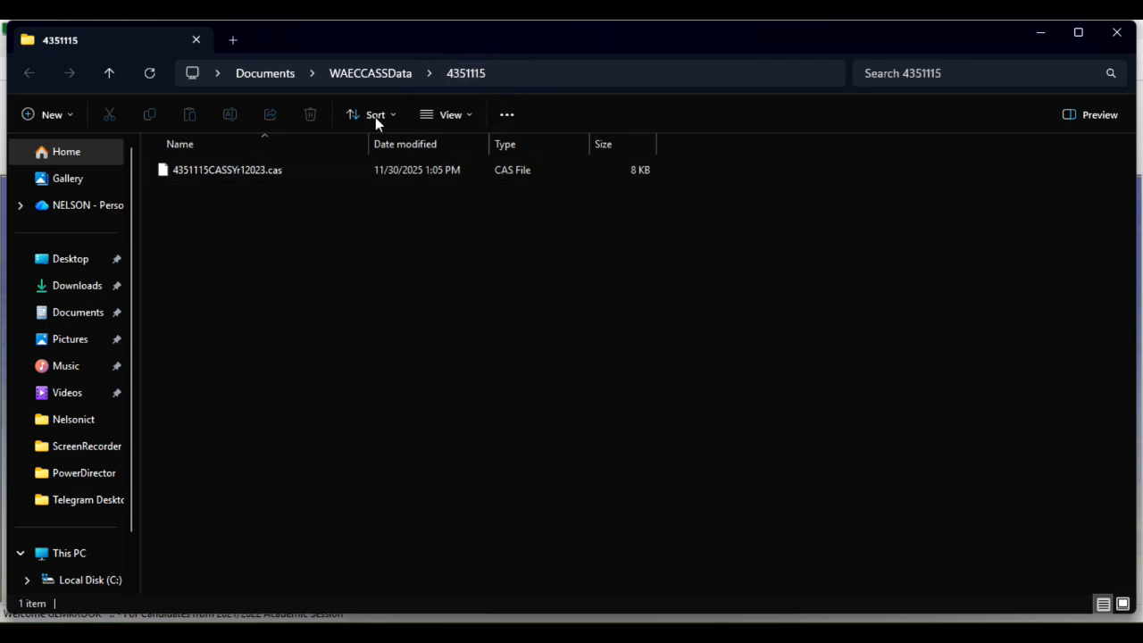
# Select the exported CASS file in its folder, and return to WAEC CASS Offline to close the export form
pyautogui.click(192, 176)
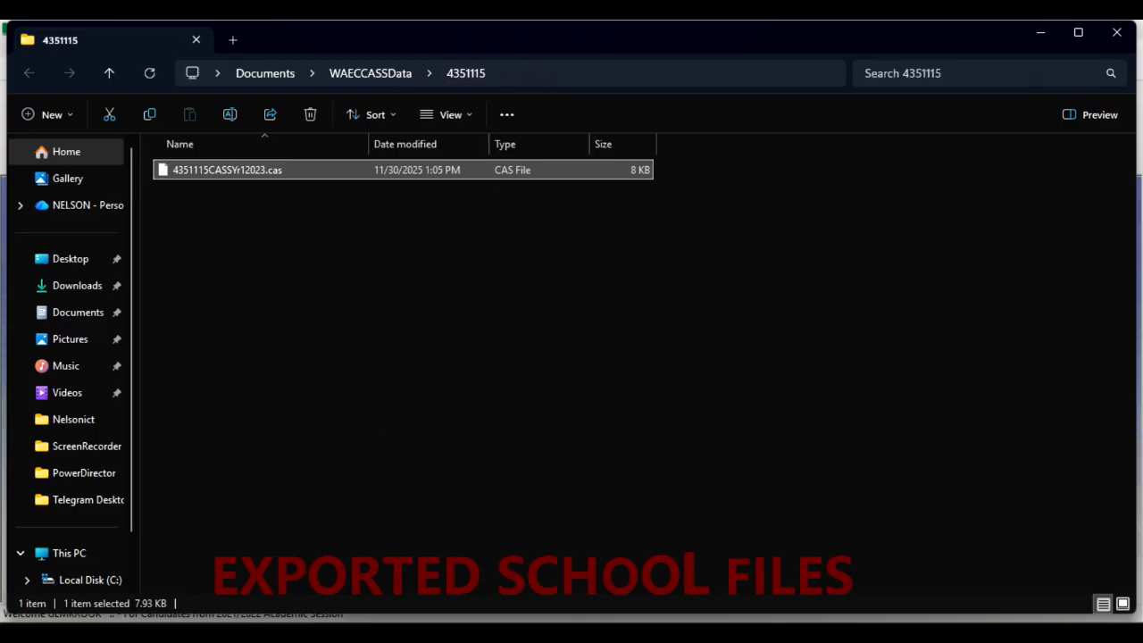
pyautogui.moveTo(285, 633)
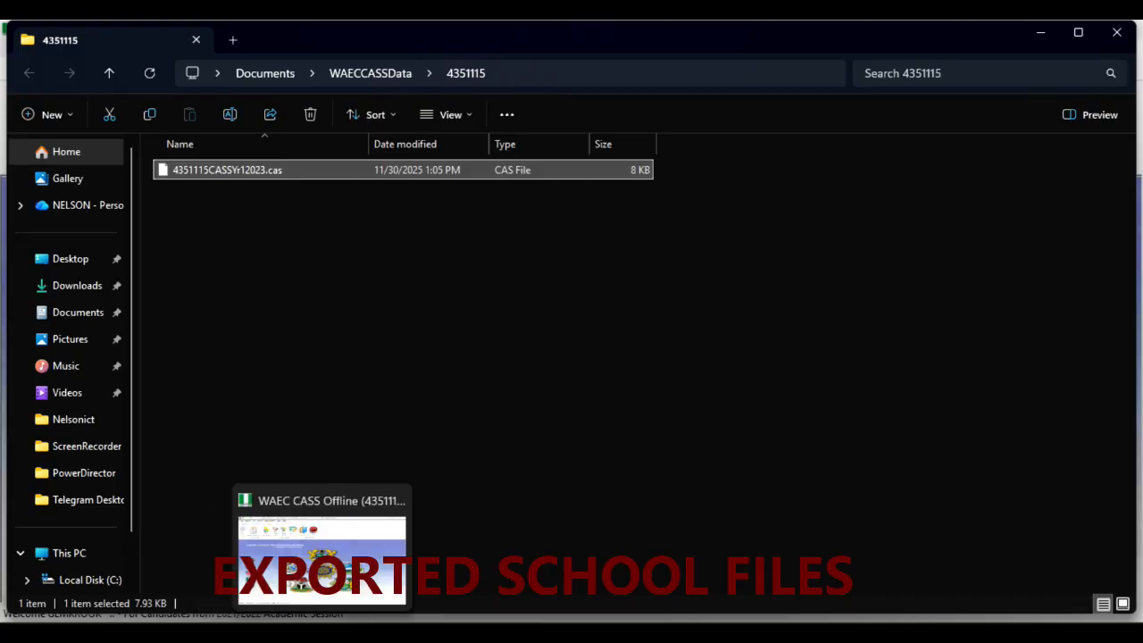
pyautogui.click(321, 633)
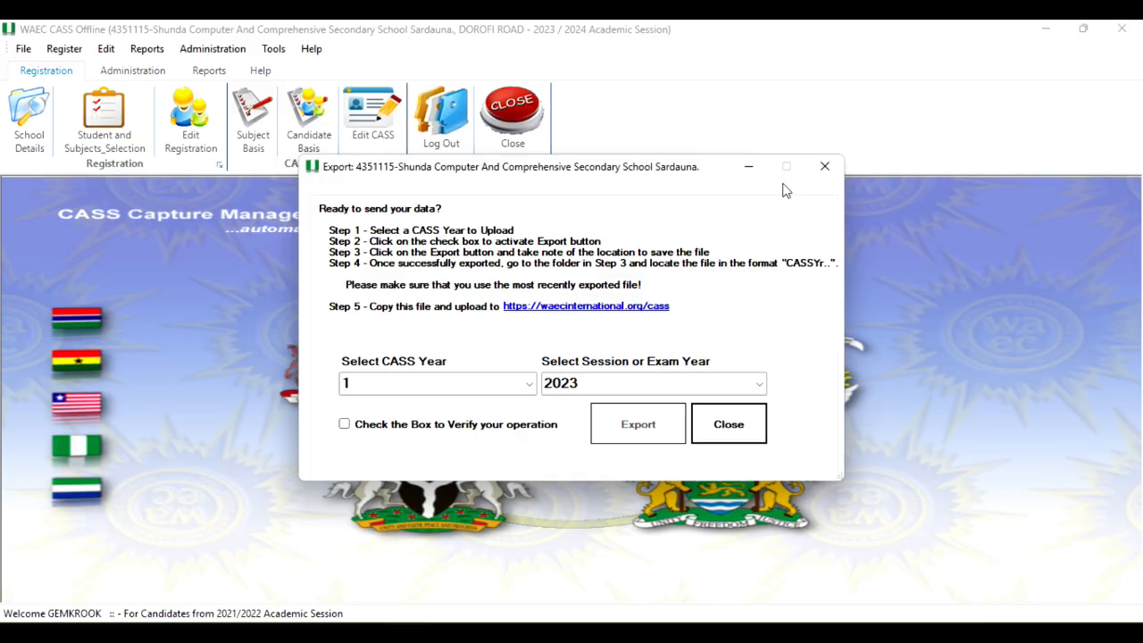
pyautogui.click(728, 425)
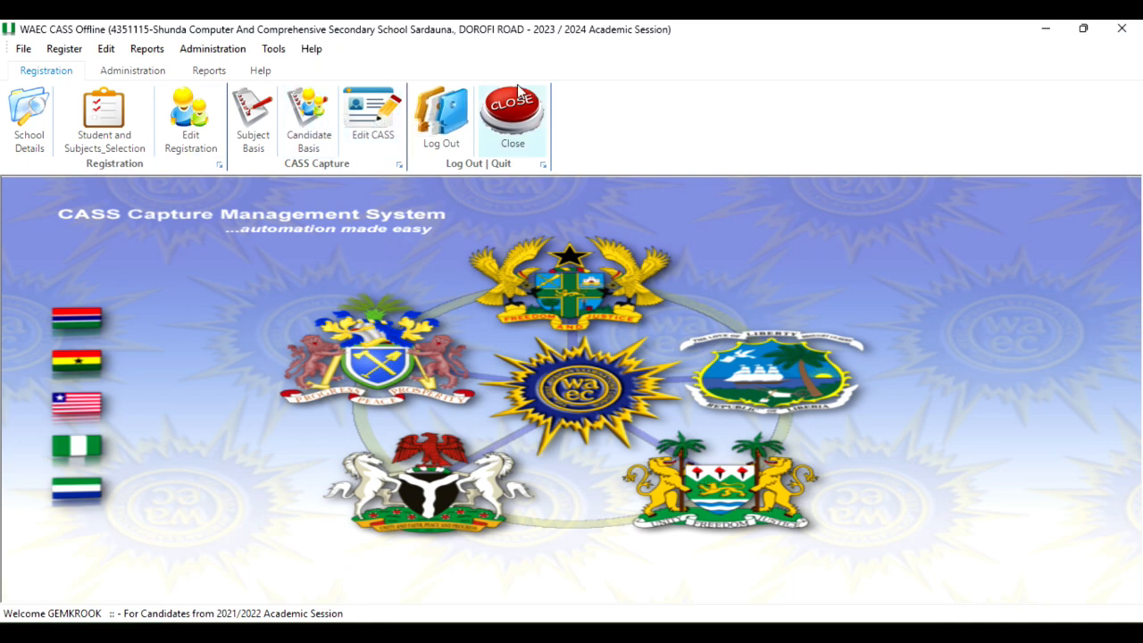
# Open student promotion to the next CASS year and list students for current CASS year 1 and session year 2023
pyautogui.click(200, 51)
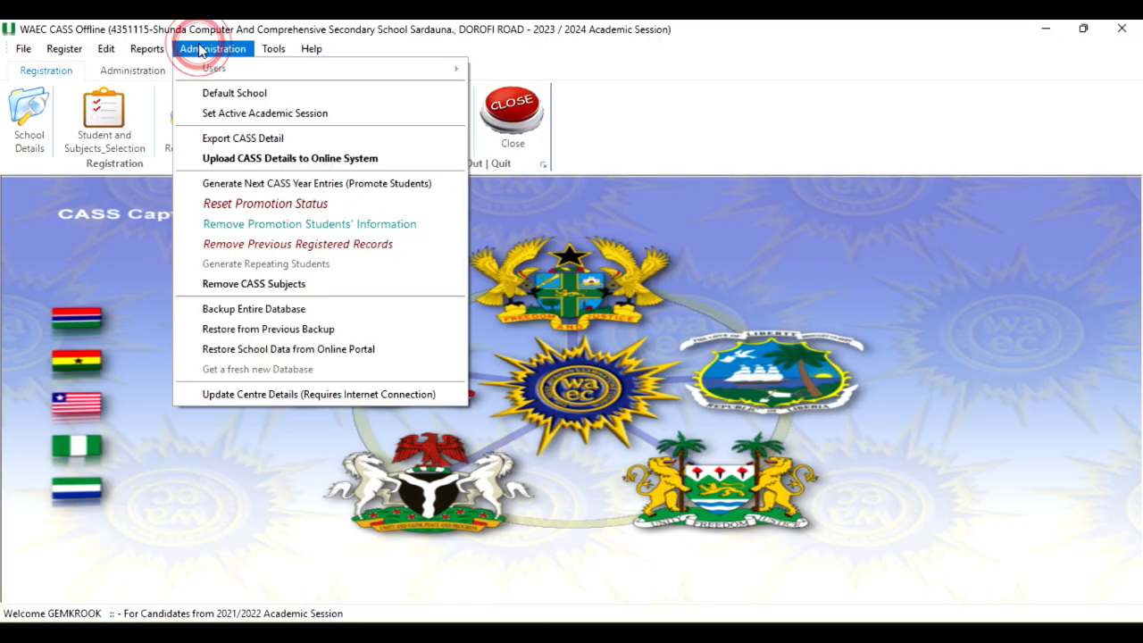
pyautogui.click(338, 183)
pyautogui.click(337, 141)
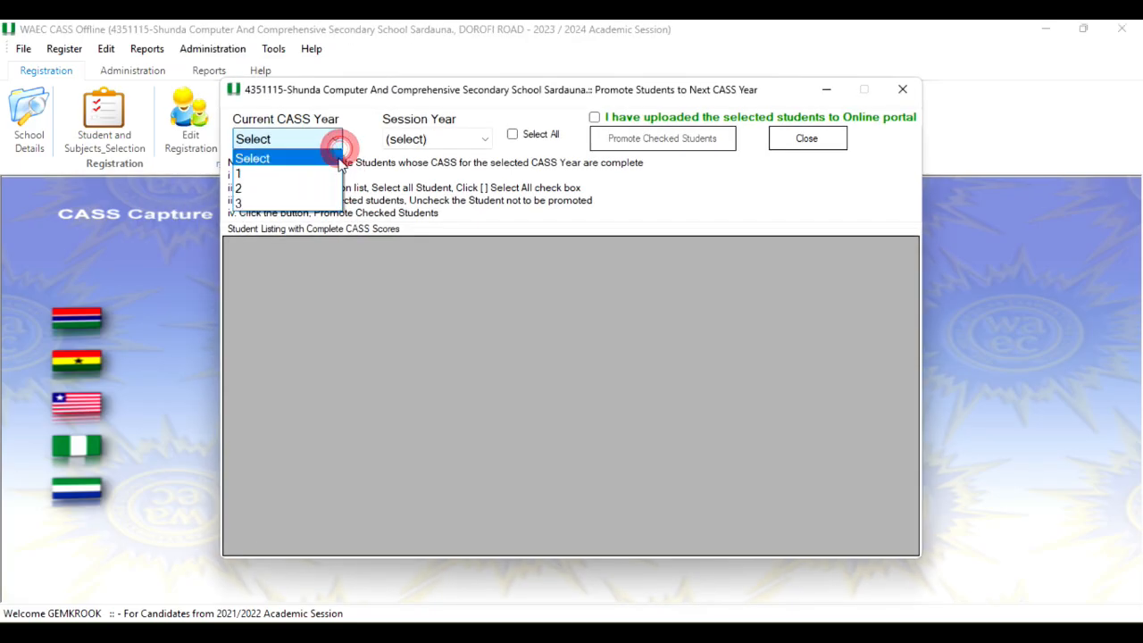
pyautogui.click(324, 171)
pyautogui.click(458, 140)
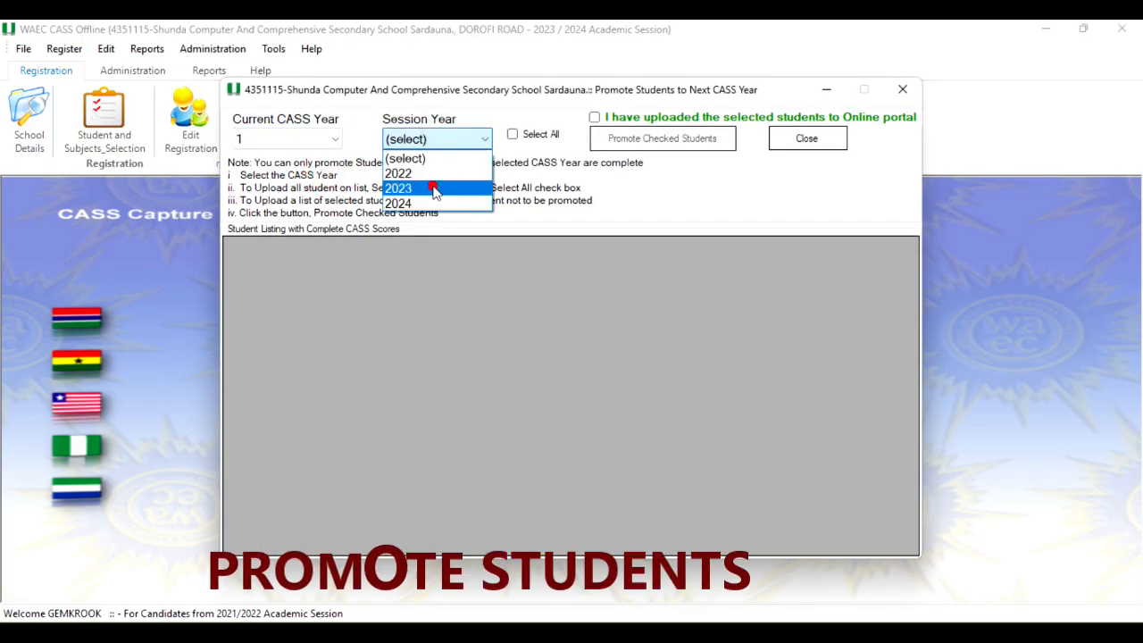
pyautogui.click(434, 189)
# Promote all listed students, declaring them uploaded to the online portal, confirm the extraction and close the promotion form
pyautogui.click(515, 135)
pyautogui.click(596, 117)
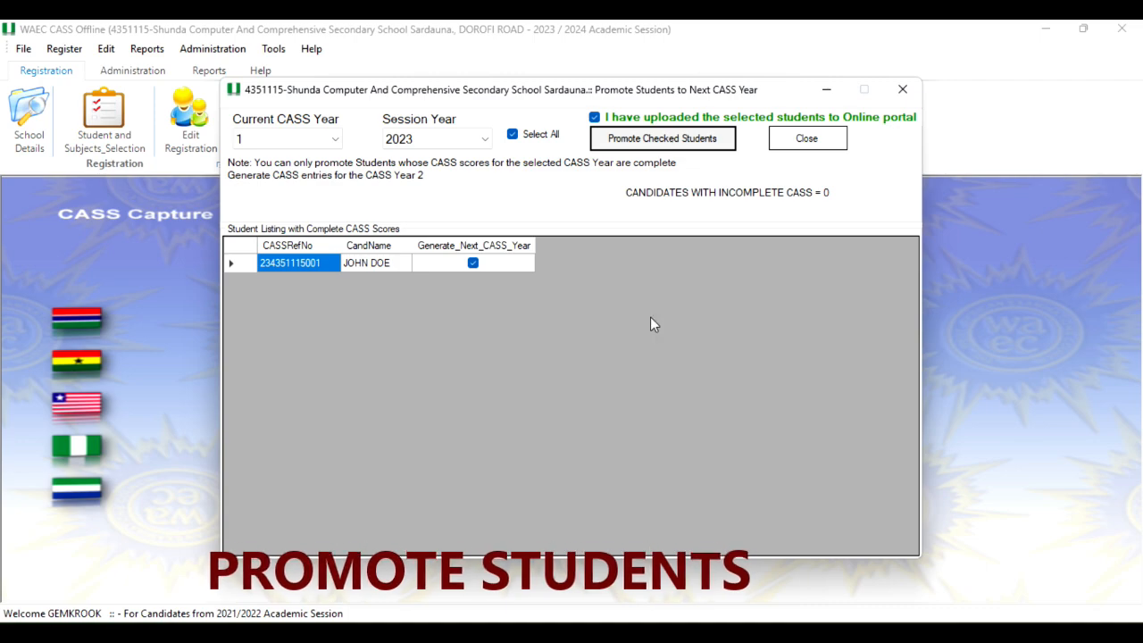
pyautogui.click(672, 147)
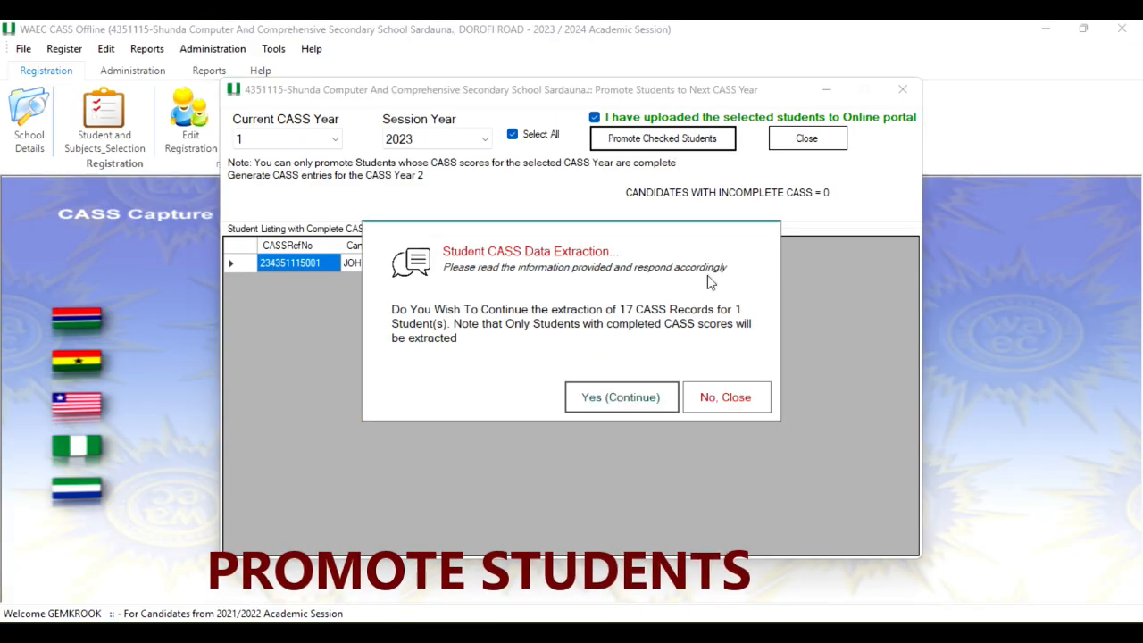
pyautogui.click(615, 404)
pyautogui.click(617, 402)
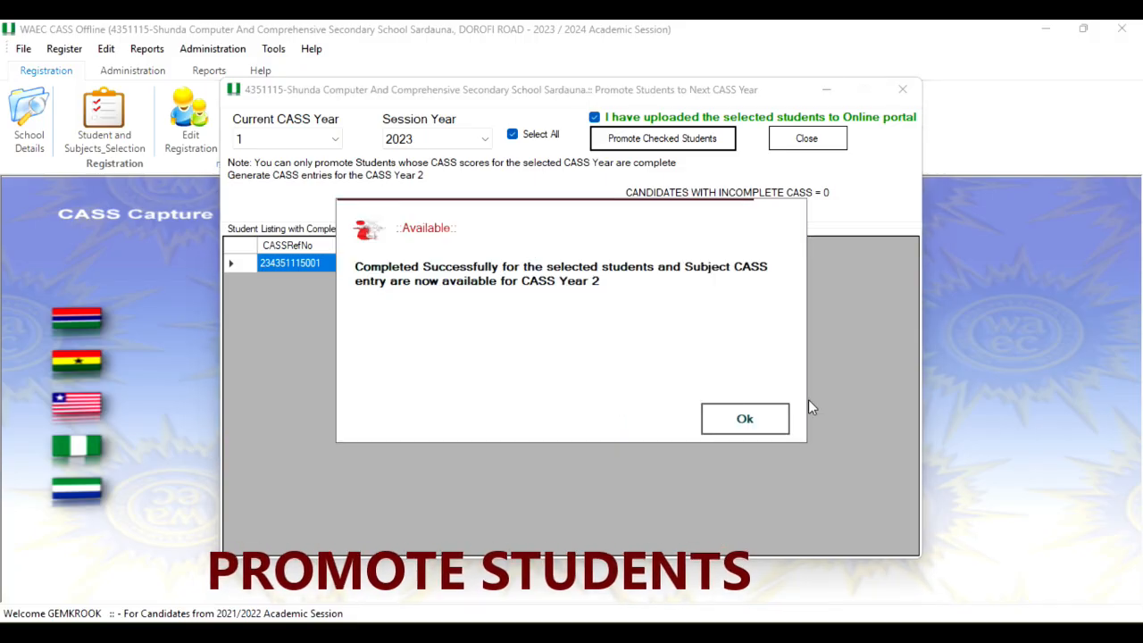
pyautogui.click(787, 419)
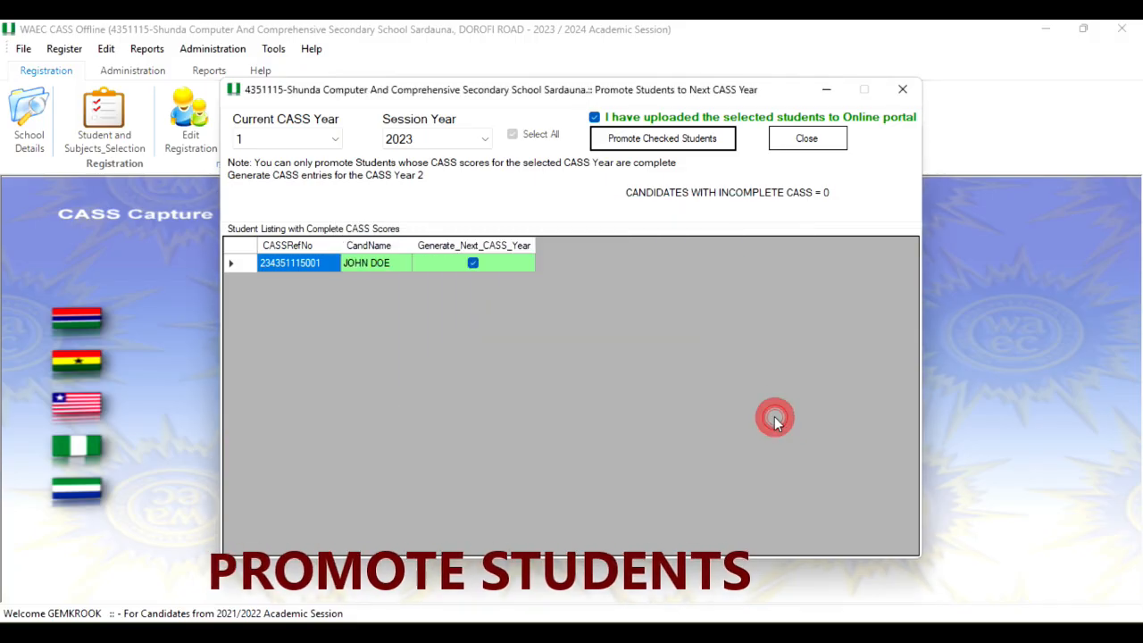
pyautogui.click(808, 140)
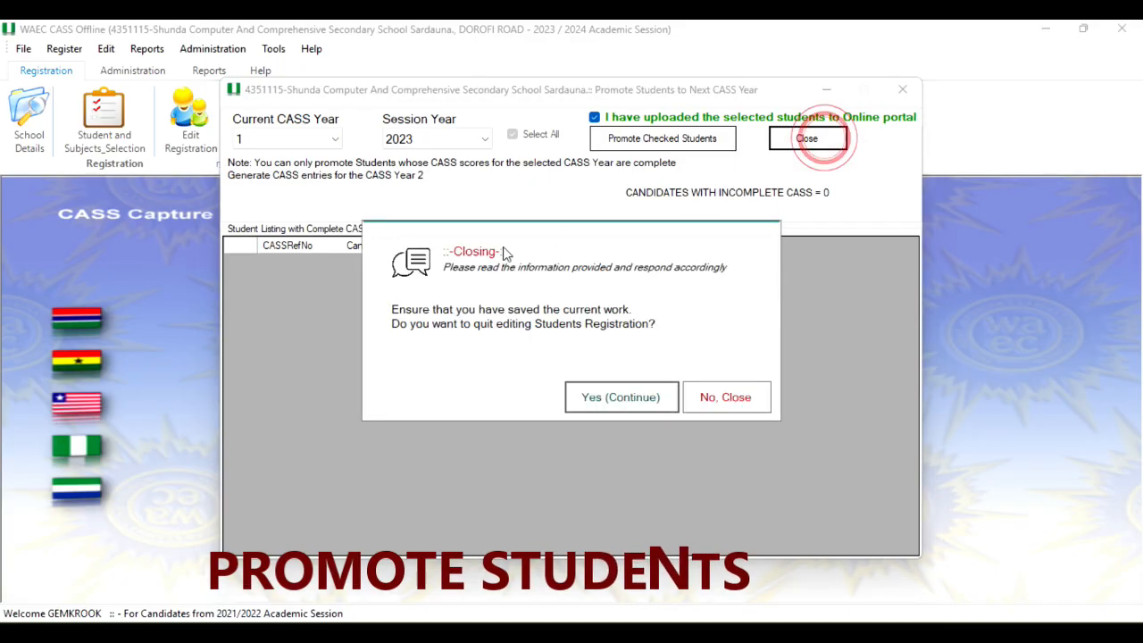
pyautogui.click(644, 401)
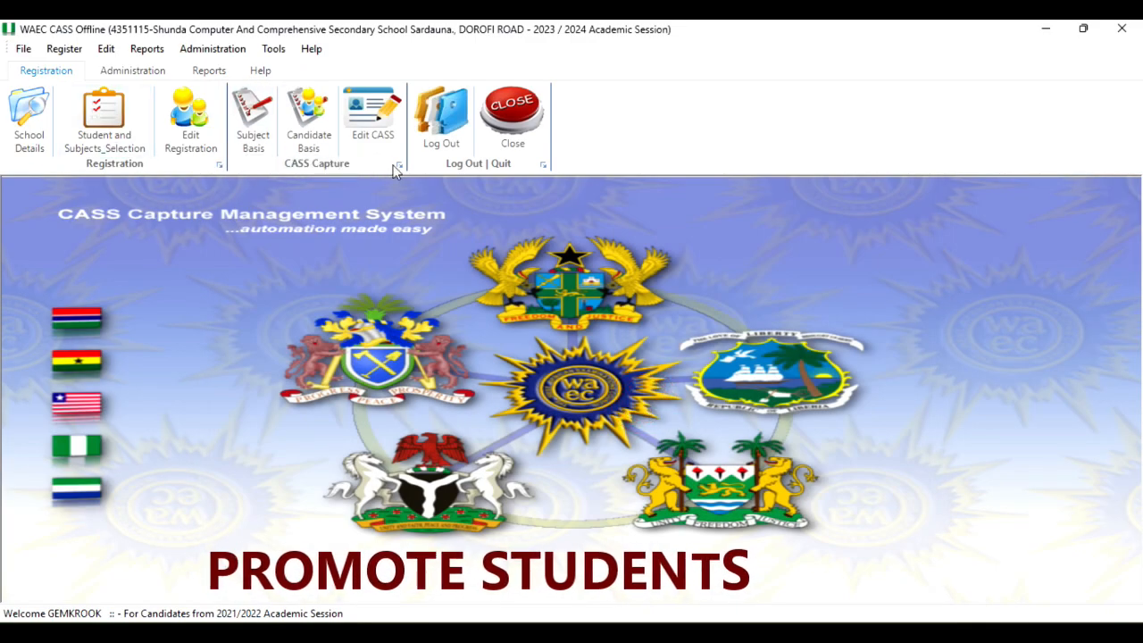
# Open CASS entry by candidate for CASS year 2 and session year 2024, and open the listed student's record
pyautogui.click(308, 128)
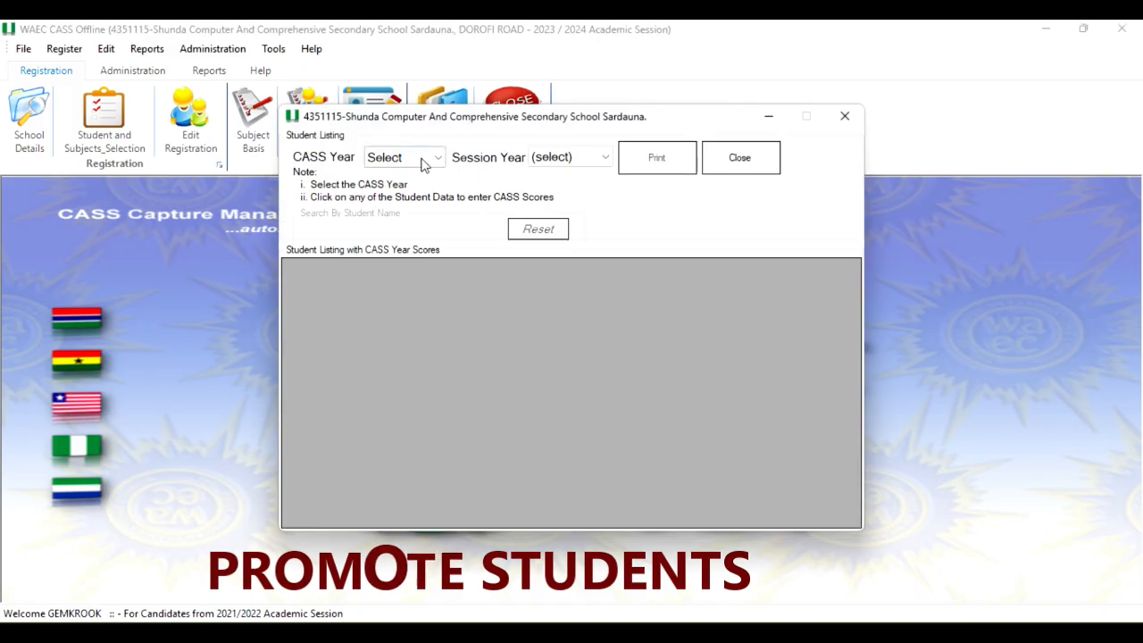
pyautogui.click(416, 157)
pyautogui.click(395, 207)
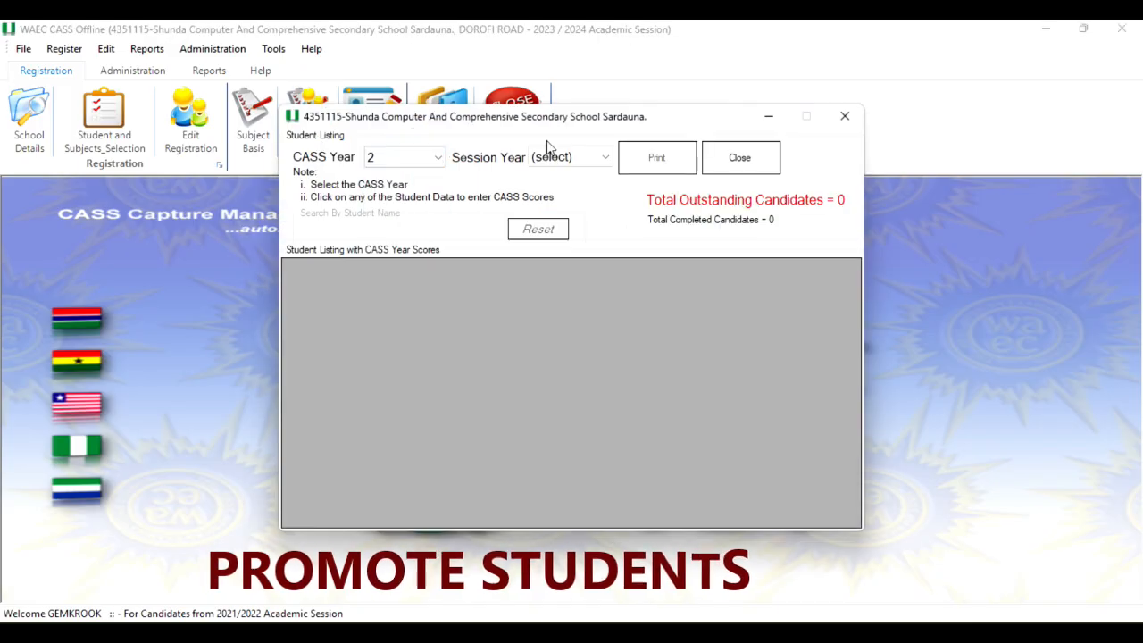
pyautogui.click(576, 155)
pyautogui.click(556, 222)
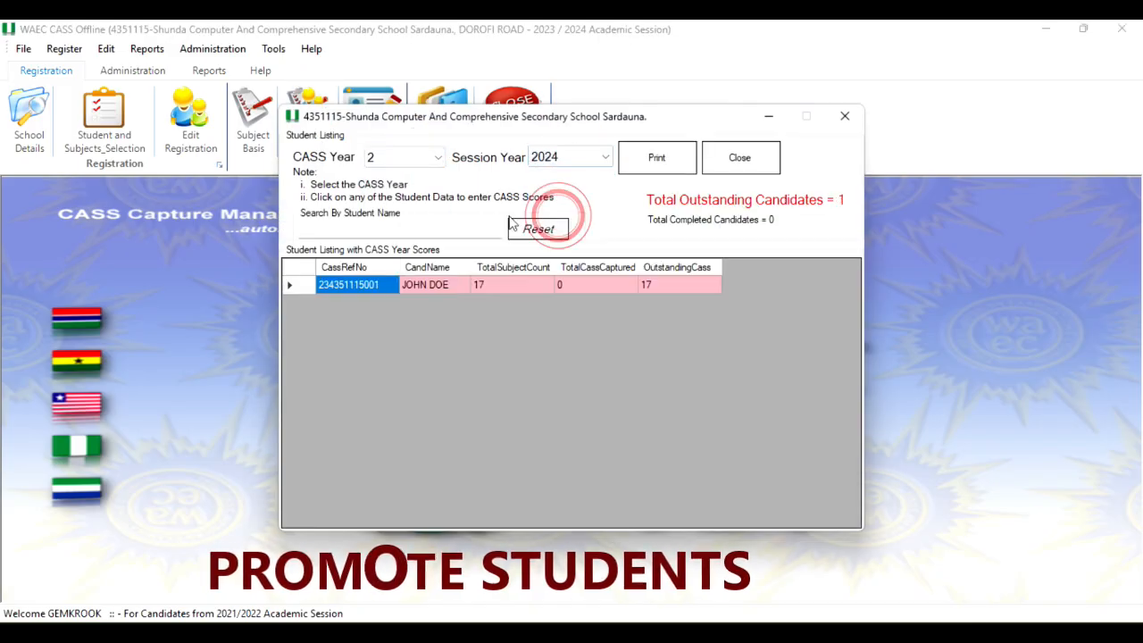
pyautogui.click(496, 284)
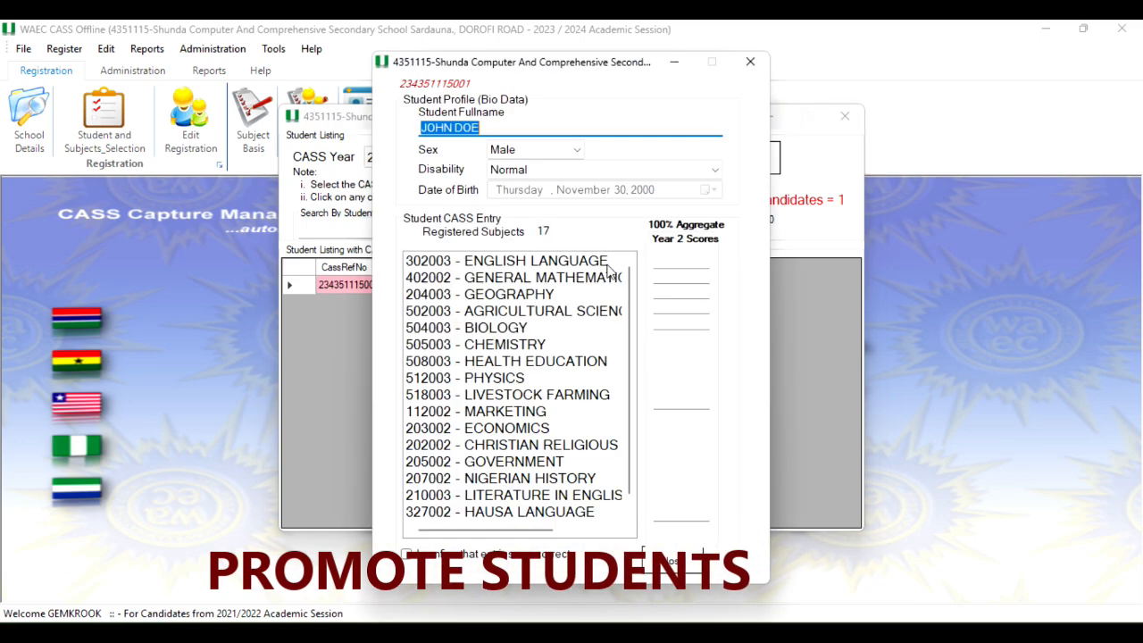
# Enter Year 2 scores of 90 for English Language, 99 for General Mathematics through Chemistry, and 9 for Health Education
pyautogui.click(662, 259)
pyautogui.write('90')
pyautogui.press('Tab')
pyautogui.write('99')
pyautogui.press('Tab')
pyautogui.write('99')
pyautogui.press('Tab')
pyautogui.write('99')
pyautogui.press('Tab')
pyautogui.write('9')
pyautogui.press('Tab')
pyautogui.write('9')
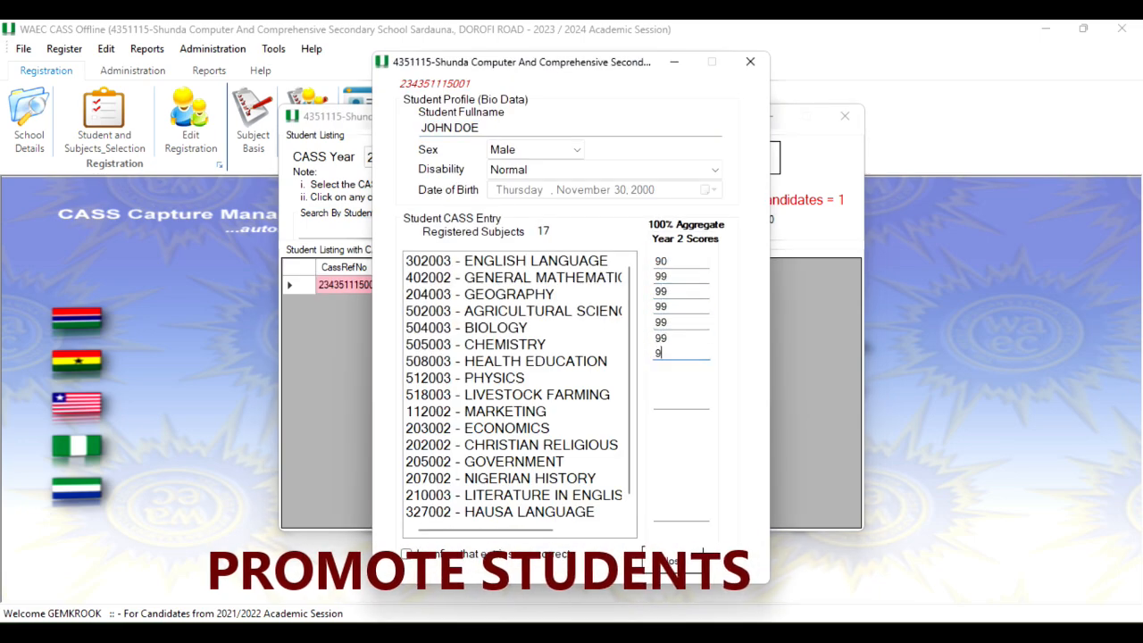
# Enter 99 for Physics through Marketing, 9 for Economics, 99 for Christian Religious and Government, and 9 for Nigerian History
pyautogui.press('Tab')
pyautogui.write('99')
pyautogui.press('Tab')
pyautogui.write('99')
pyautogui.press('Tab')
pyautogui.press('Tab')
pyautogui.write('99')
pyautogui.press('Tab')
pyautogui.write('99')
pyautogui.press('Tab')
pyautogui.write('9')
# Enter 90, 98 and 88 as the Year 2 scores of the last three subjects
pyautogui.press('Tab')
pyautogui.write('999')
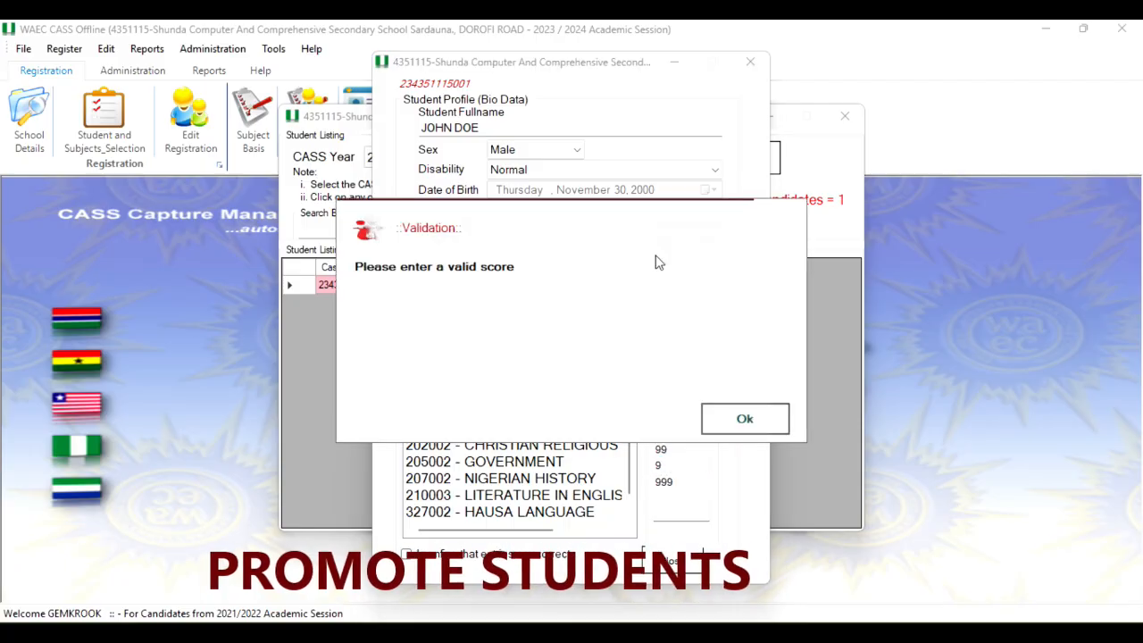
pyautogui.press('Return')
pyautogui.write('90')
pyautogui.press('Tab')
pyautogui.write('98')
pyautogui.press('Tab')
pyautogui.write('88')
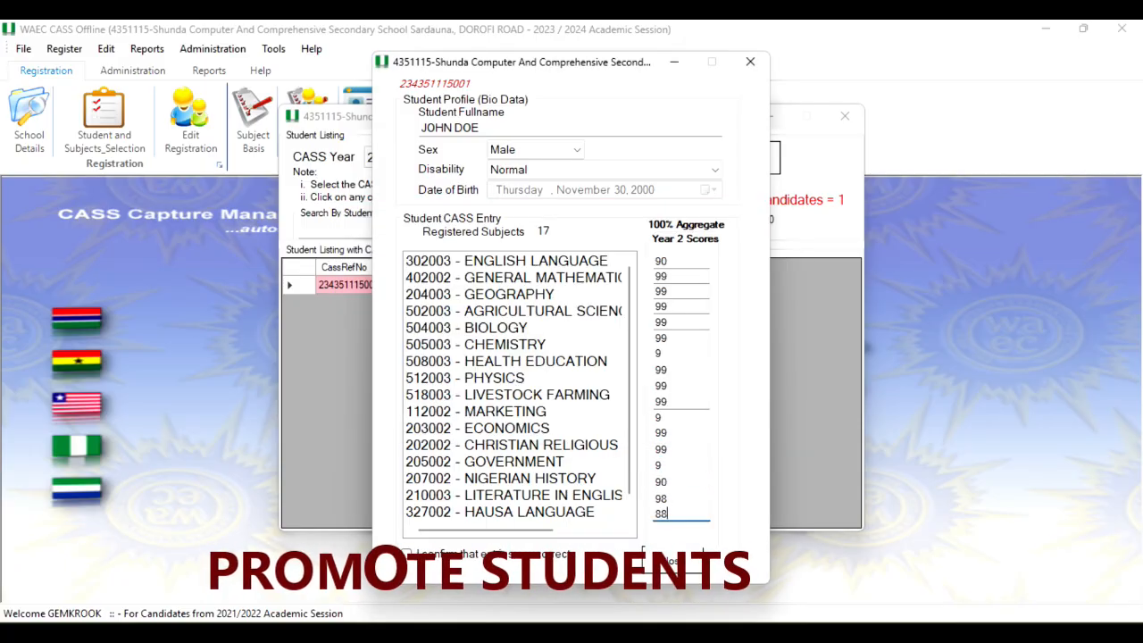
# Confirm the Year 2 entries as correct, save the scores and close the student listing
pyautogui.click(459, 555)
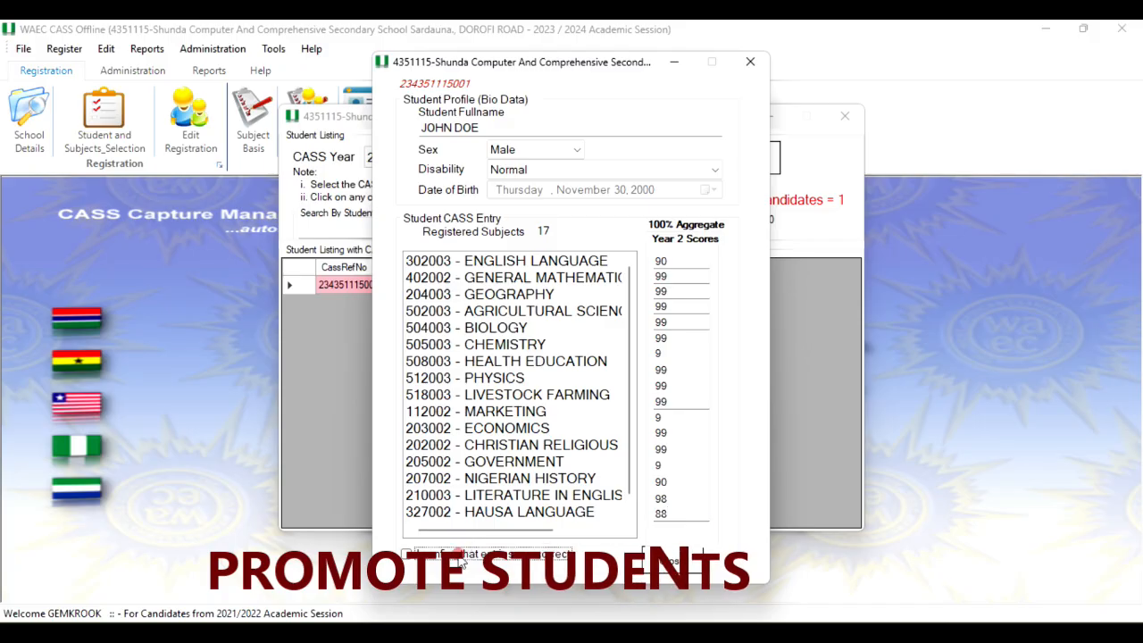
pyautogui.click(613, 561)
pyautogui.click(748, 416)
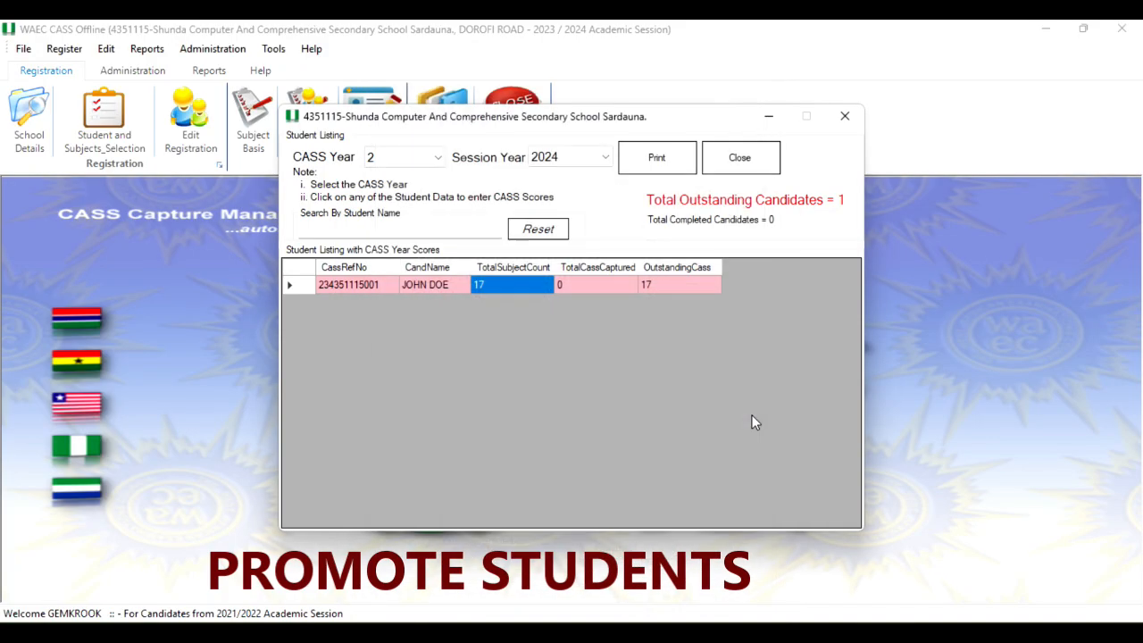
pyautogui.click(737, 158)
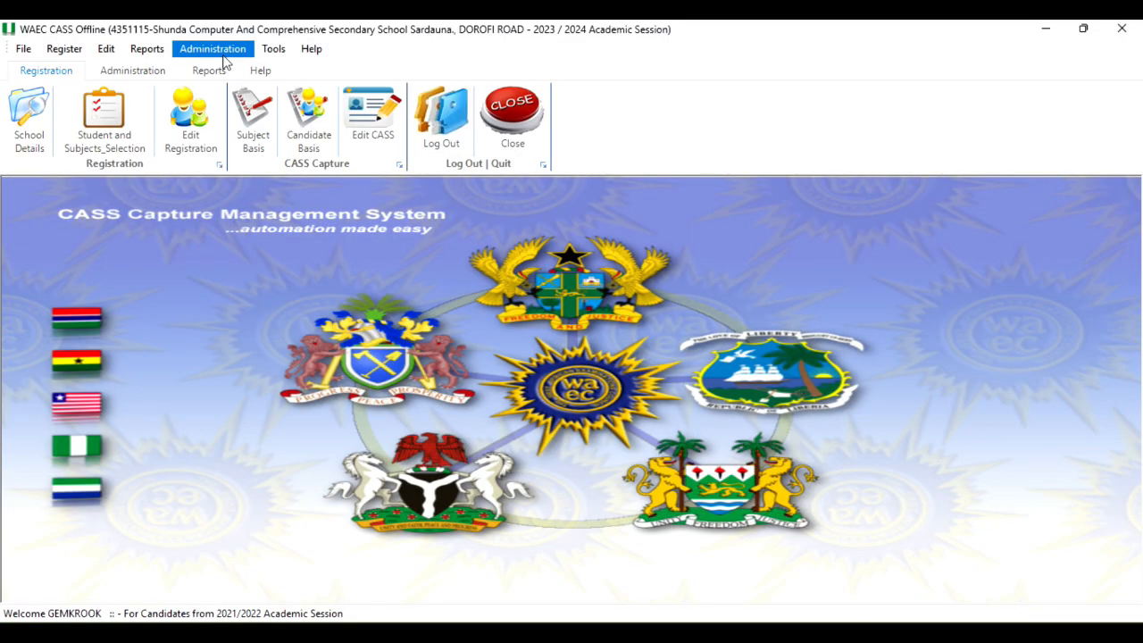
# Open the CASS detail export and choose CASS year 2 with exam year 2024
pyautogui.click(224, 52)
pyautogui.click(259, 138)
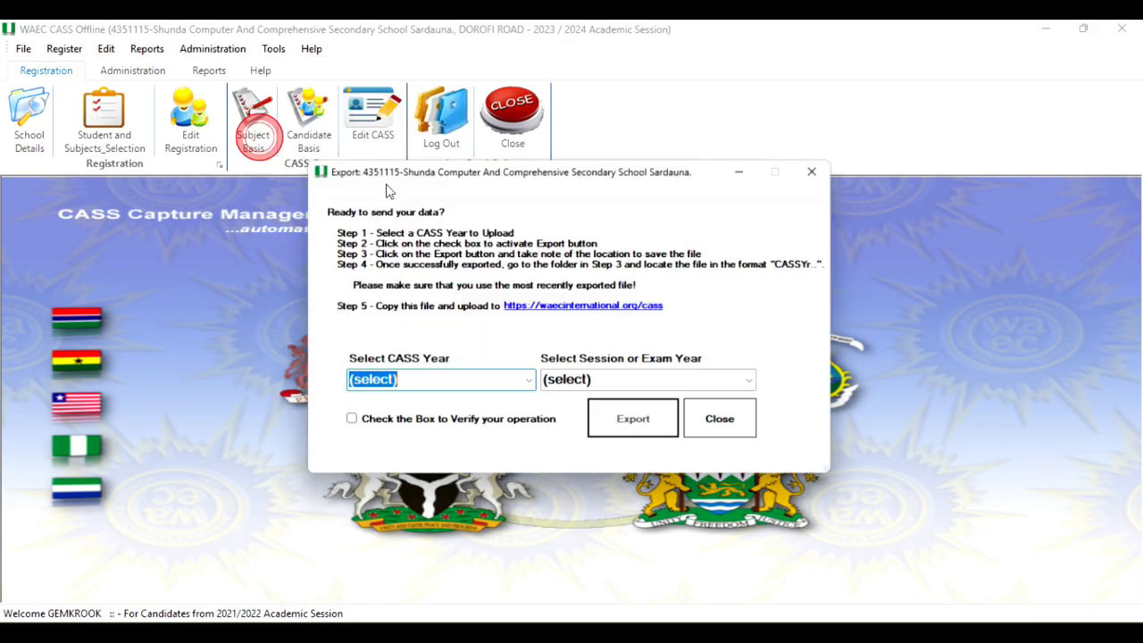
pyautogui.click(520, 386)
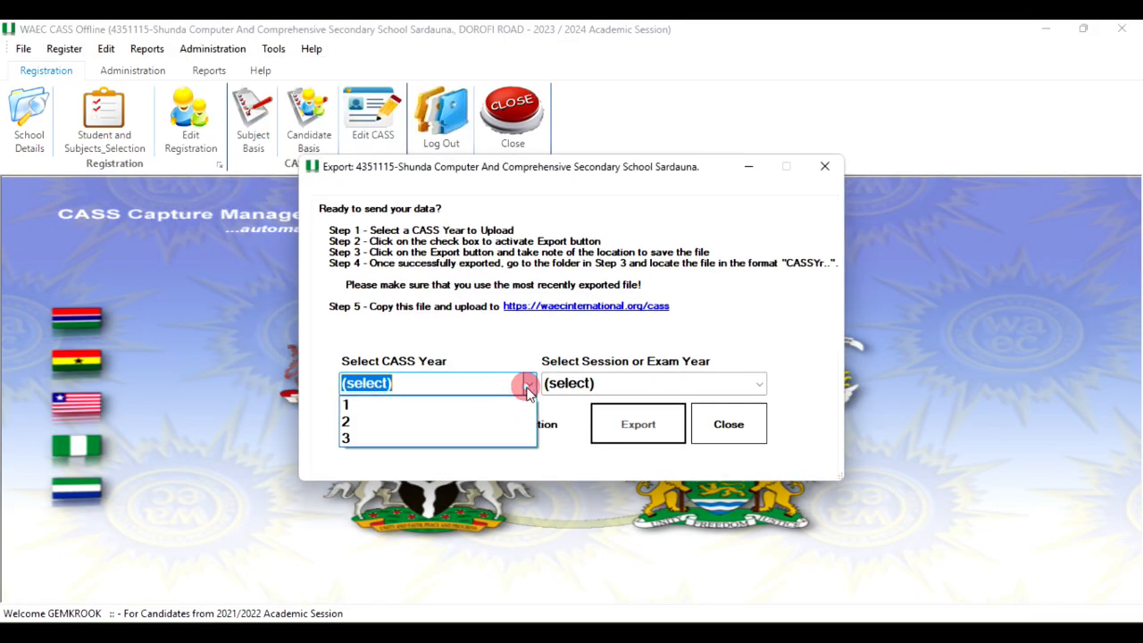
pyautogui.click(466, 428)
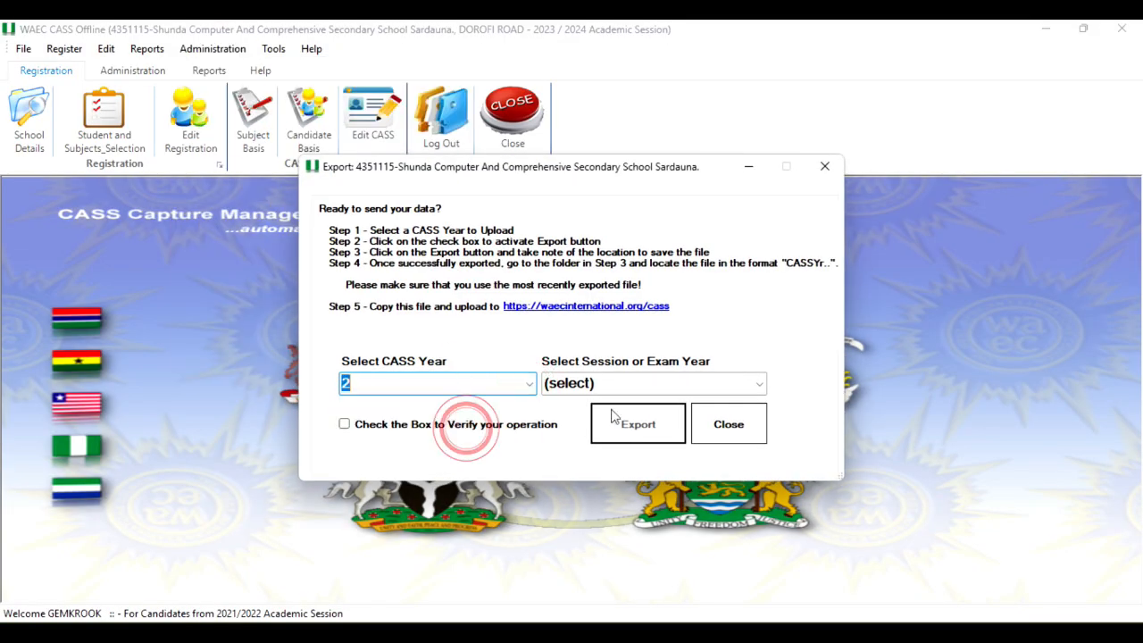
pyautogui.click(759, 383)
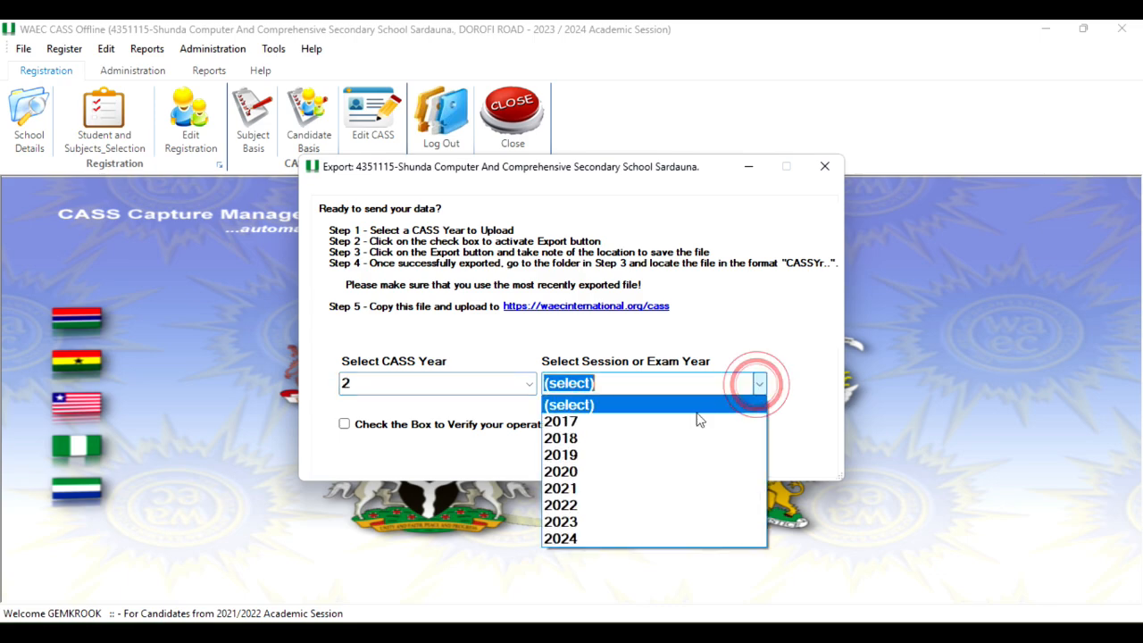
pyautogui.click(604, 538)
# Verify the operation, export the year 2 CASS data and confirm the extraction
pyautogui.click(400, 425)
pyautogui.click(620, 424)
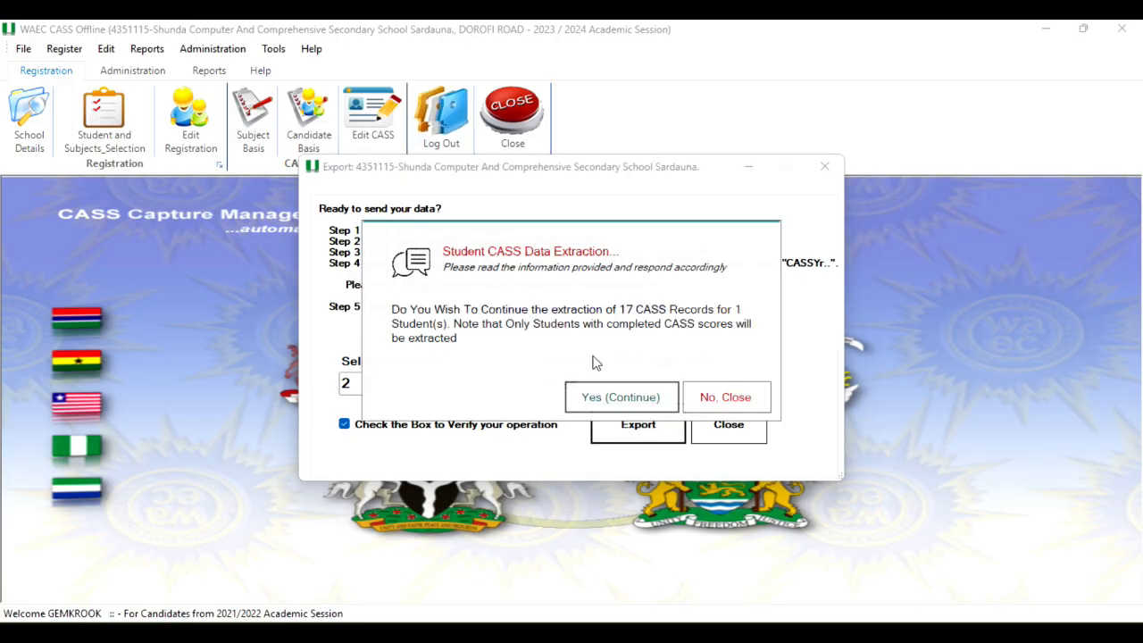
pyautogui.click(651, 394)
pyautogui.click(740, 425)
pyautogui.click(735, 424)
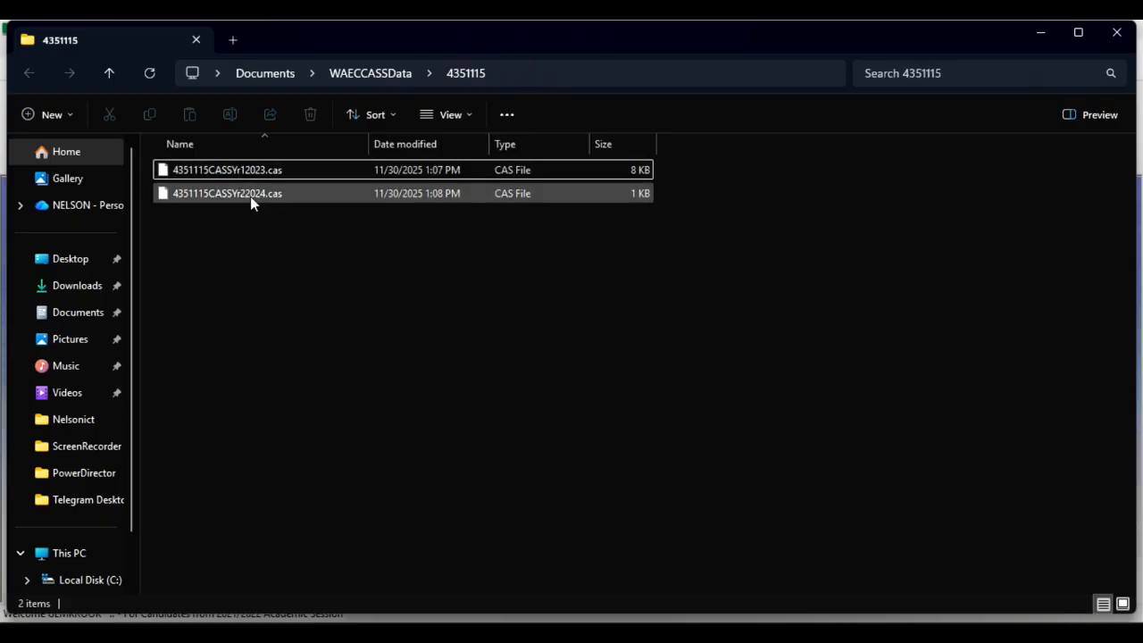
# Close the folder of exported CASS files and return to the main screen
pyautogui.click(1117, 32)
pyautogui.click(722, 422)
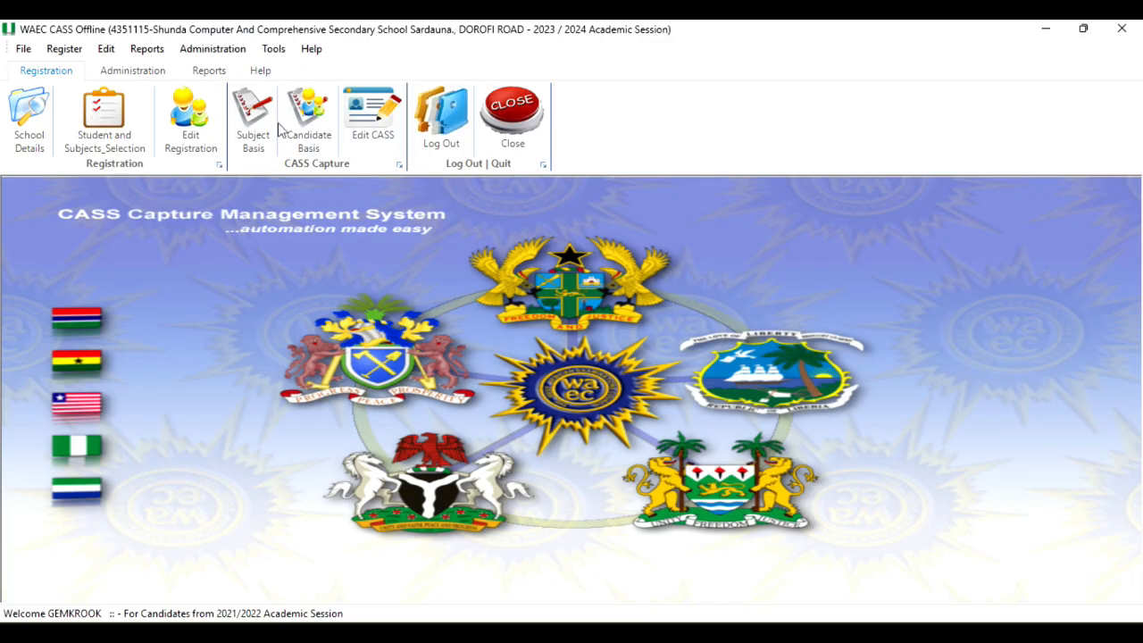
# Open the promoted student's registration for editing from the CASS year 1, session 2023 listing
pyautogui.click(190, 125)
pyautogui.click(339, 172)
pyautogui.click(337, 208)
pyautogui.click(332, 209)
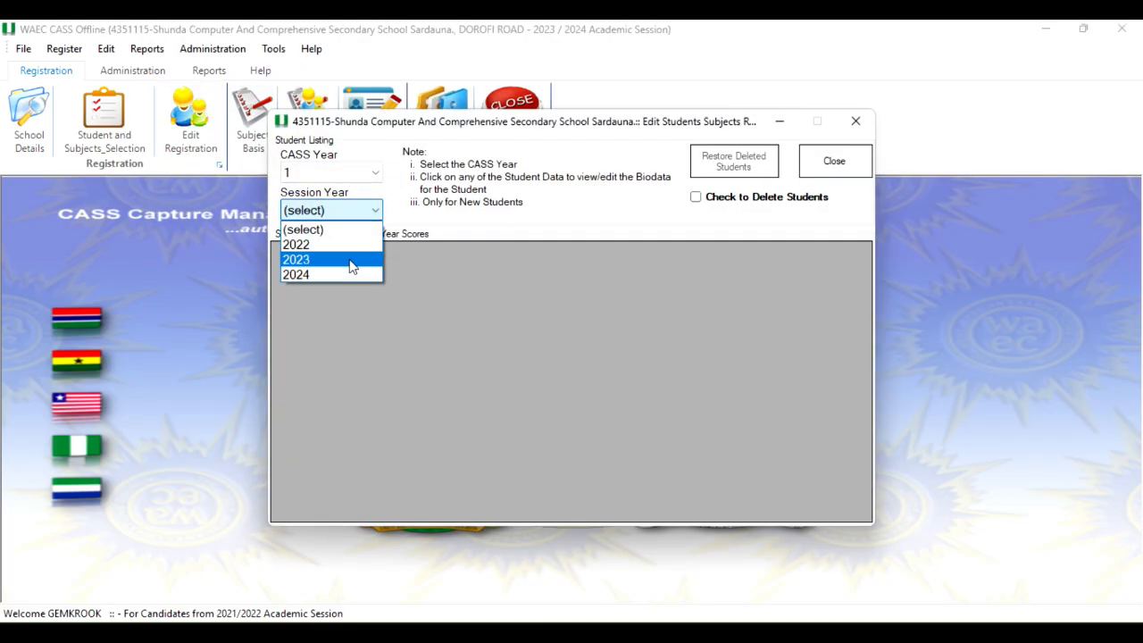
pyautogui.click(349, 260)
pyautogui.click(475, 270)
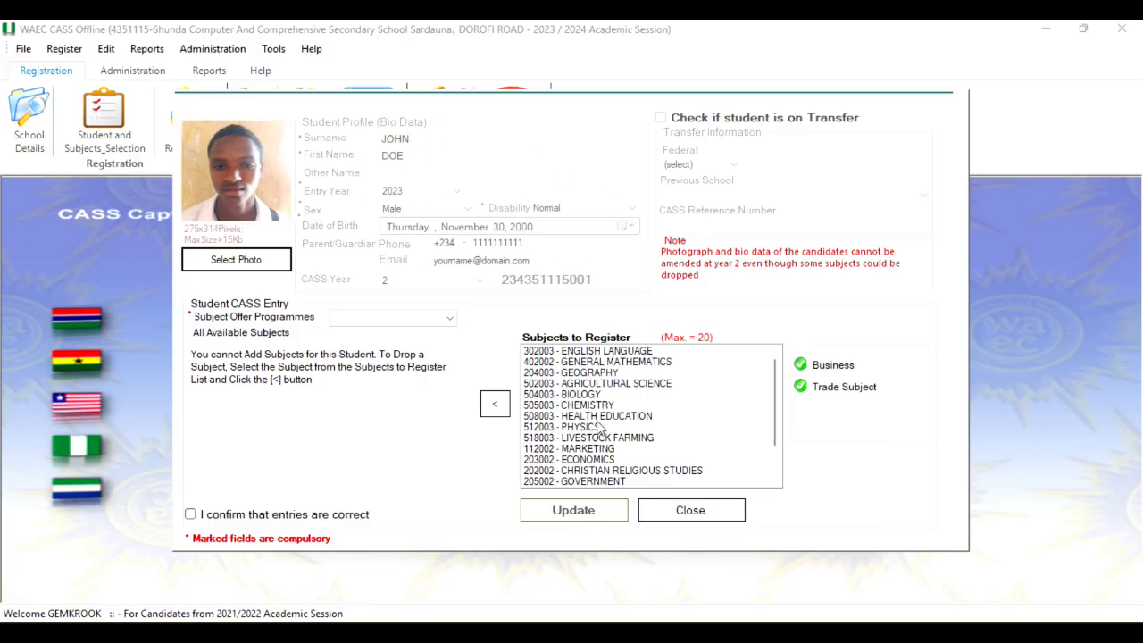
# Check the student's registered subjects, selecting Hausa Language, and close the record and listing without updating
pyautogui.scroll(-2, 616, 442)
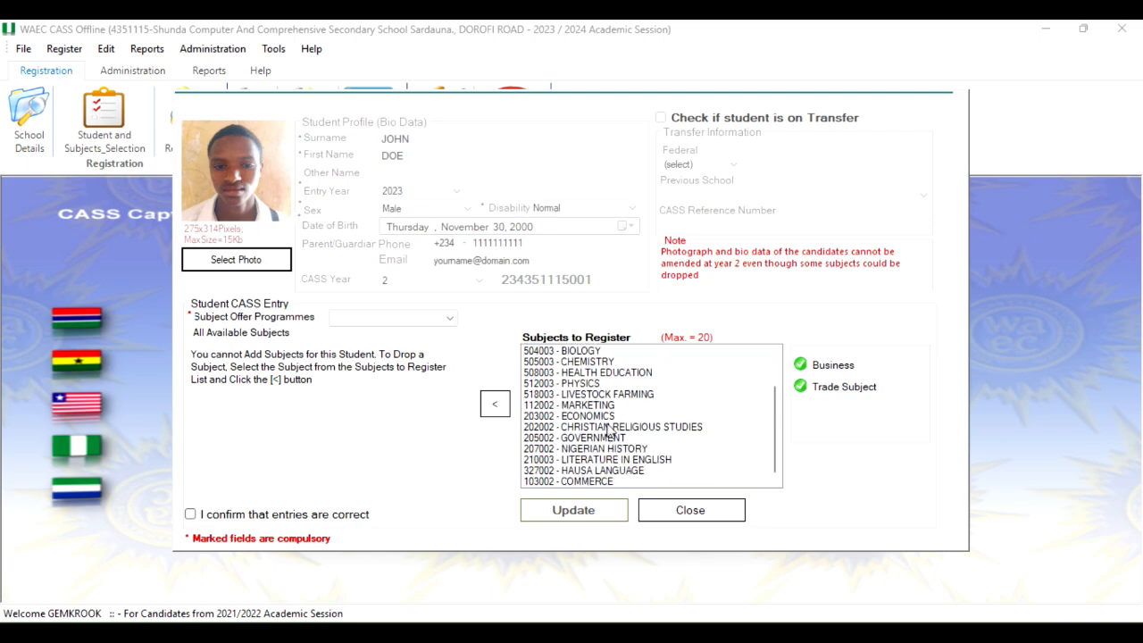
pyautogui.click(679, 470)
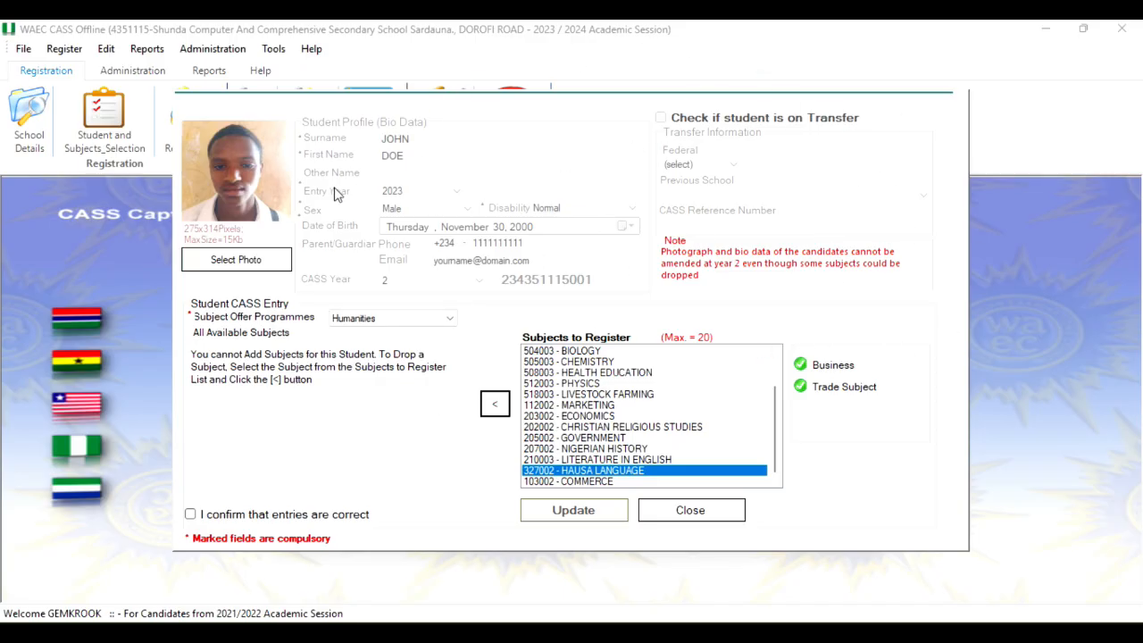
pyautogui.click(695, 511)
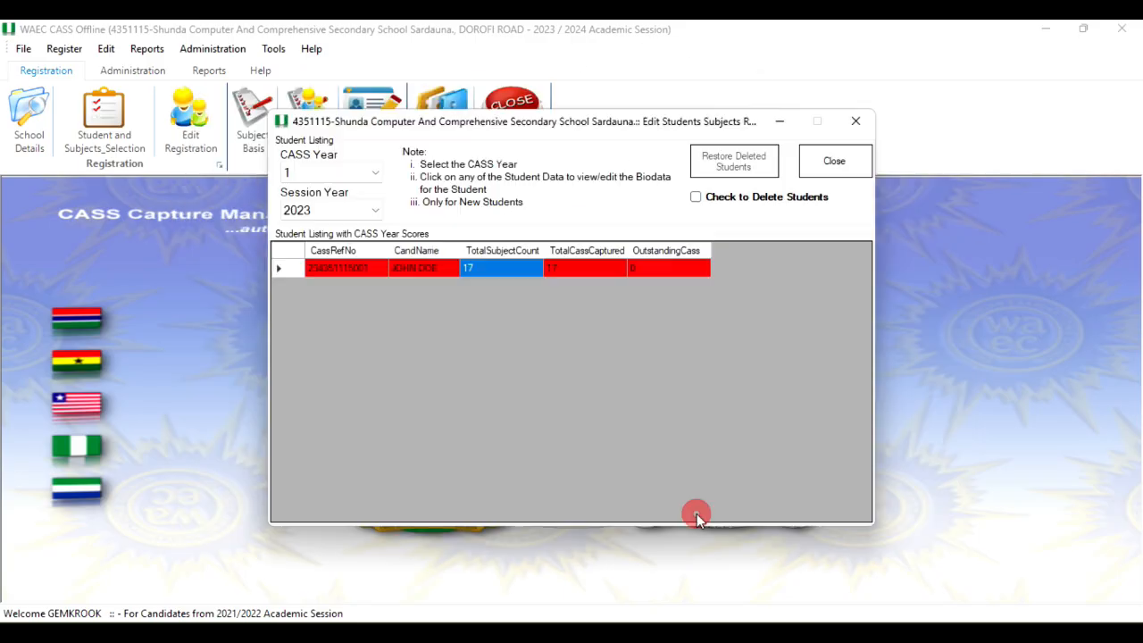
pyautogui.click(834, 163)
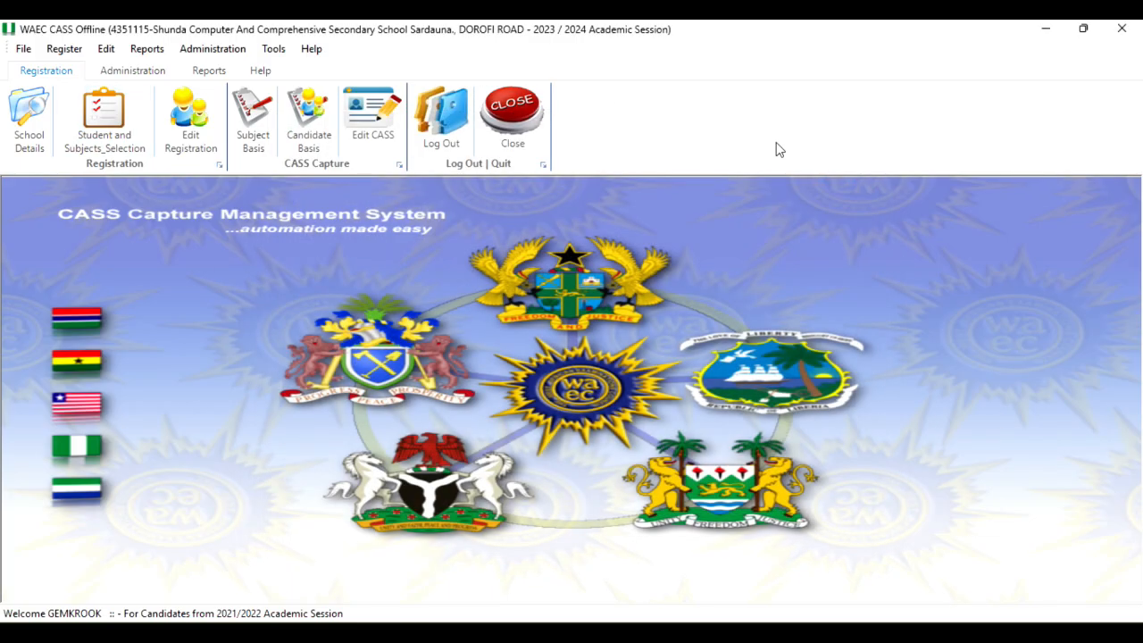
# Open Reset Promotion Status and list the students for CASS year 2, session 2024
pyautogui.click(245, 48)
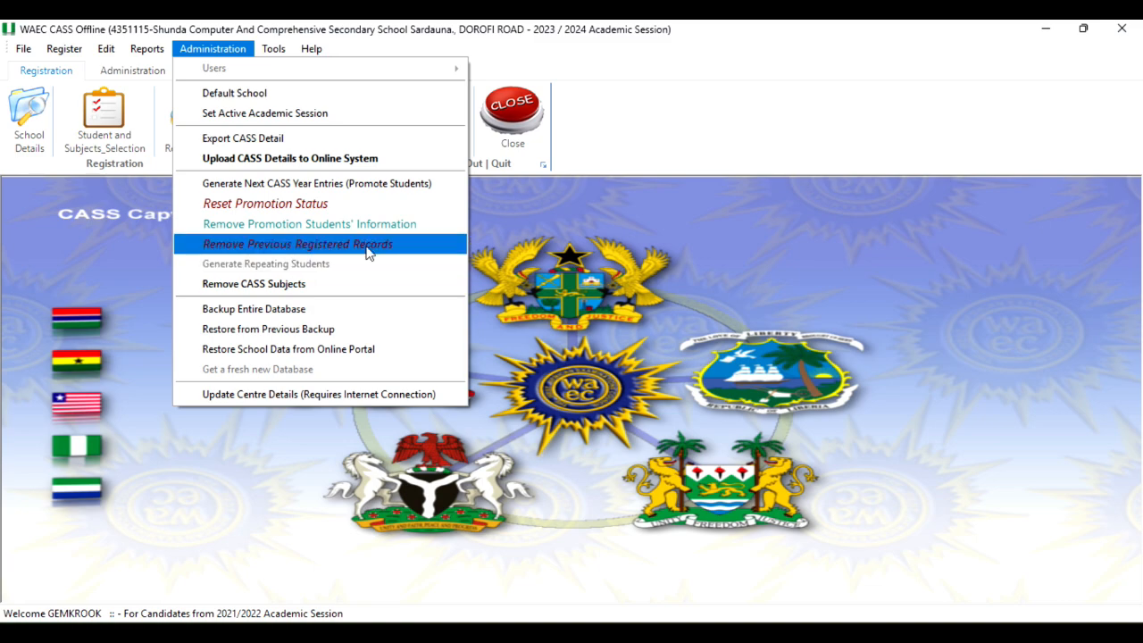
pyautogui.click(294, 205)
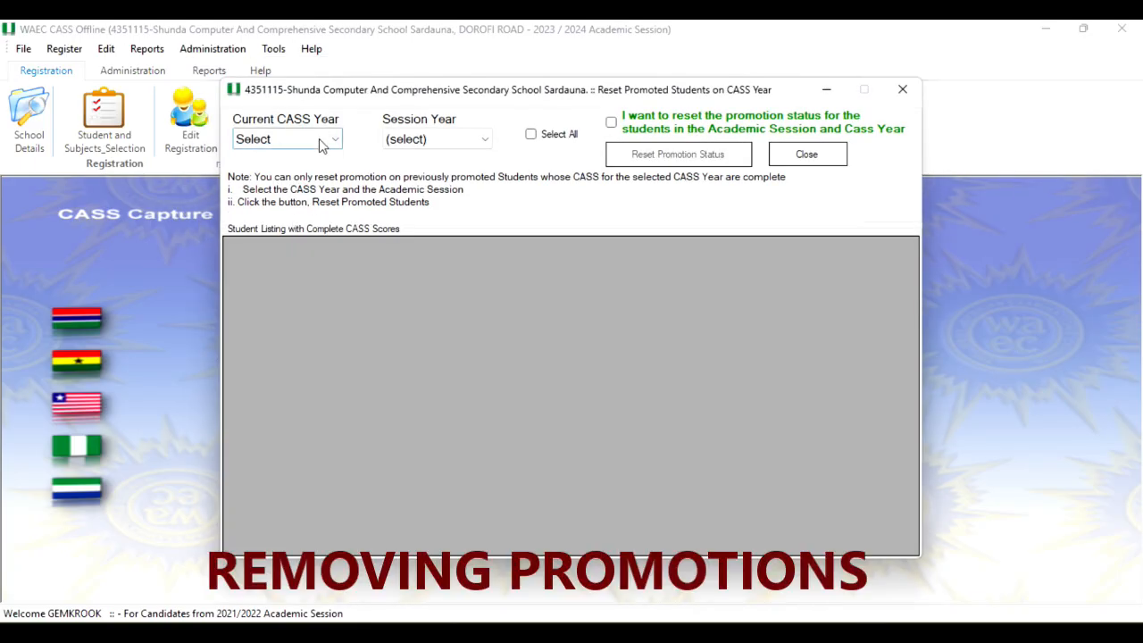
pyautogui.click(320, 139)
pyautogui.click(307, 169)
pyautogui.click(299, 140)
pyautogui.click(289, 184)
pyautogui.click(442, 137)
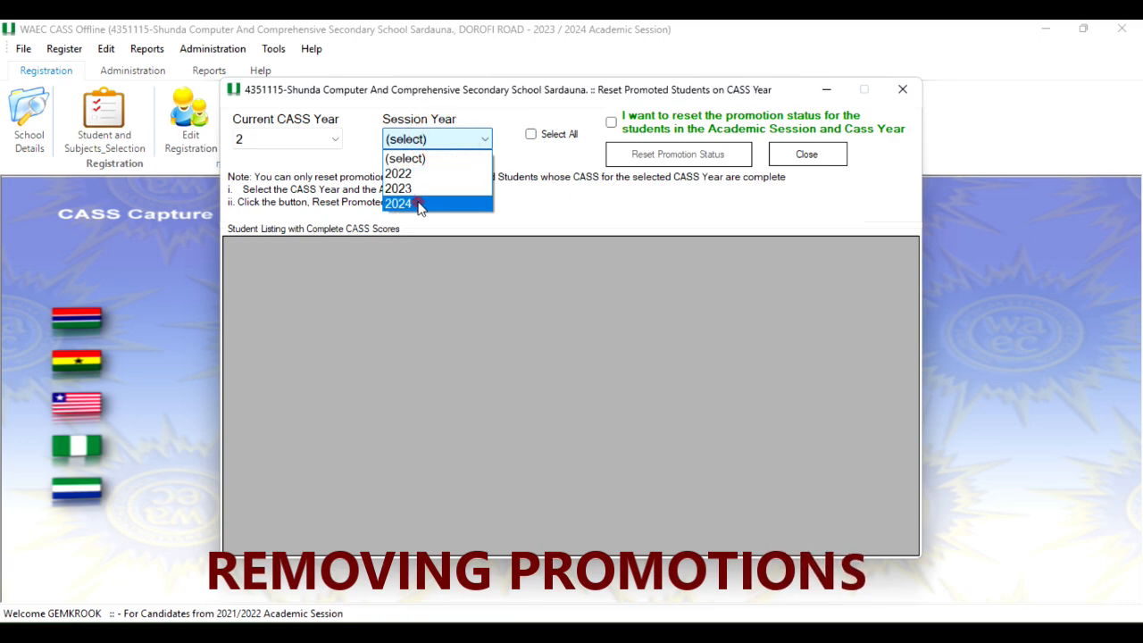
pyautogui.click(419, 204)
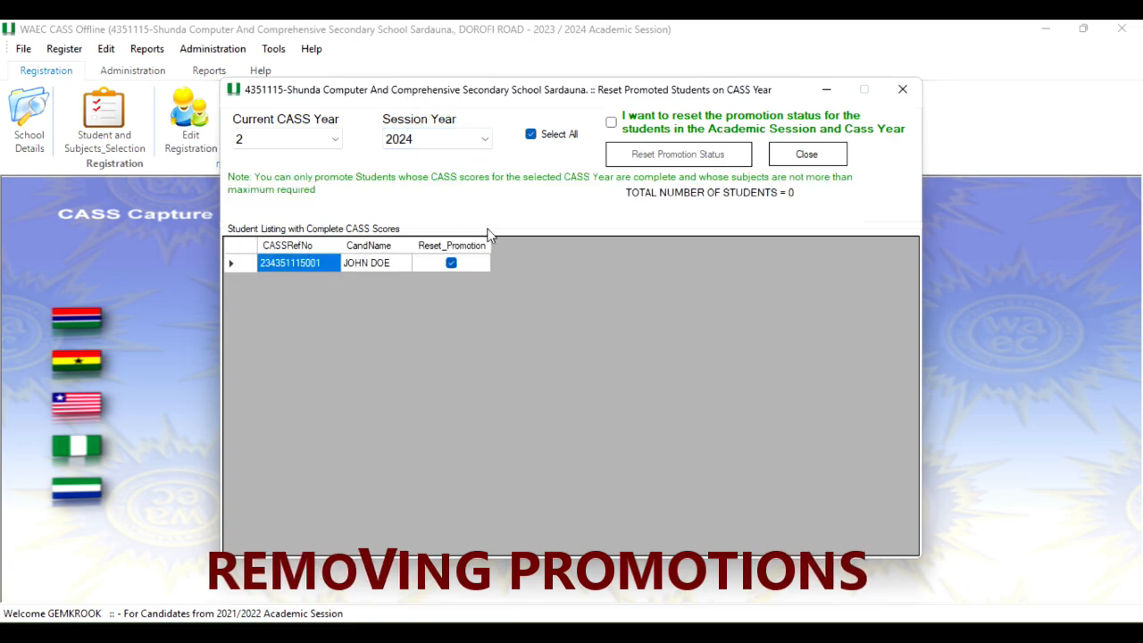
# Agree to the promotion reset, reset the listed student's promotion status and close the reset window
pyautogui.click(611, 122)
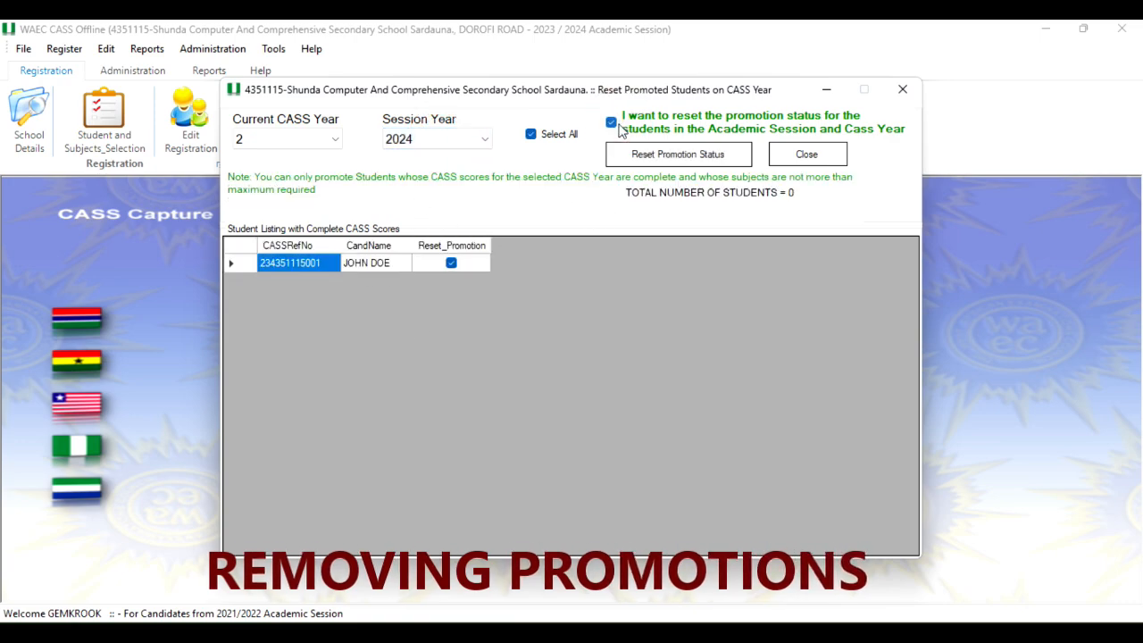
pyautogui.click(670, 154)
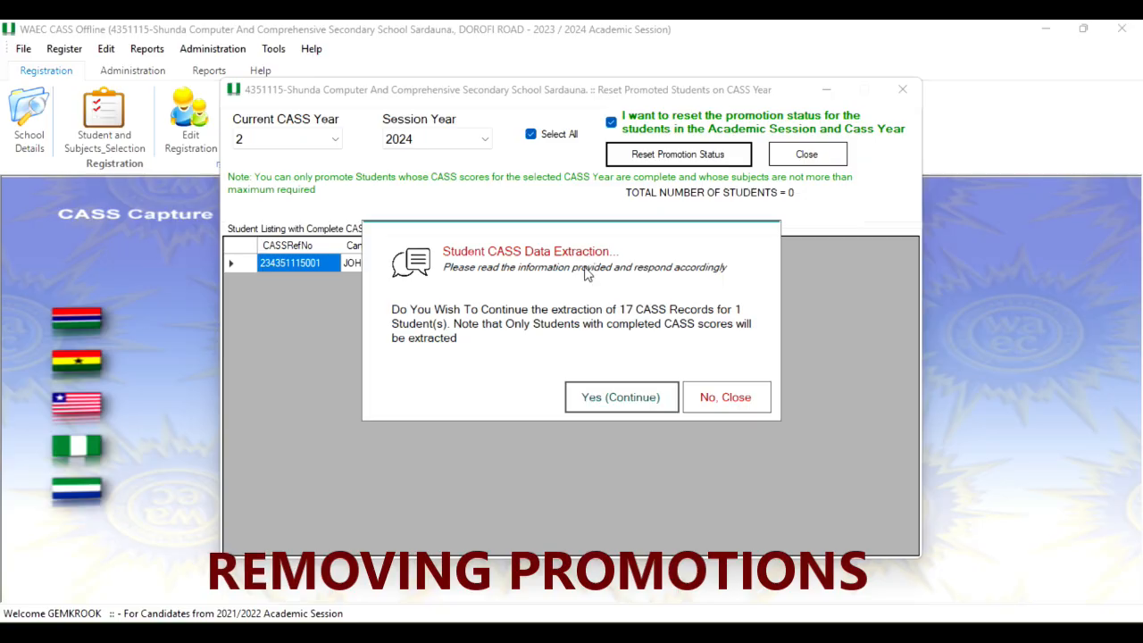
pyautogui.click(625, 396)
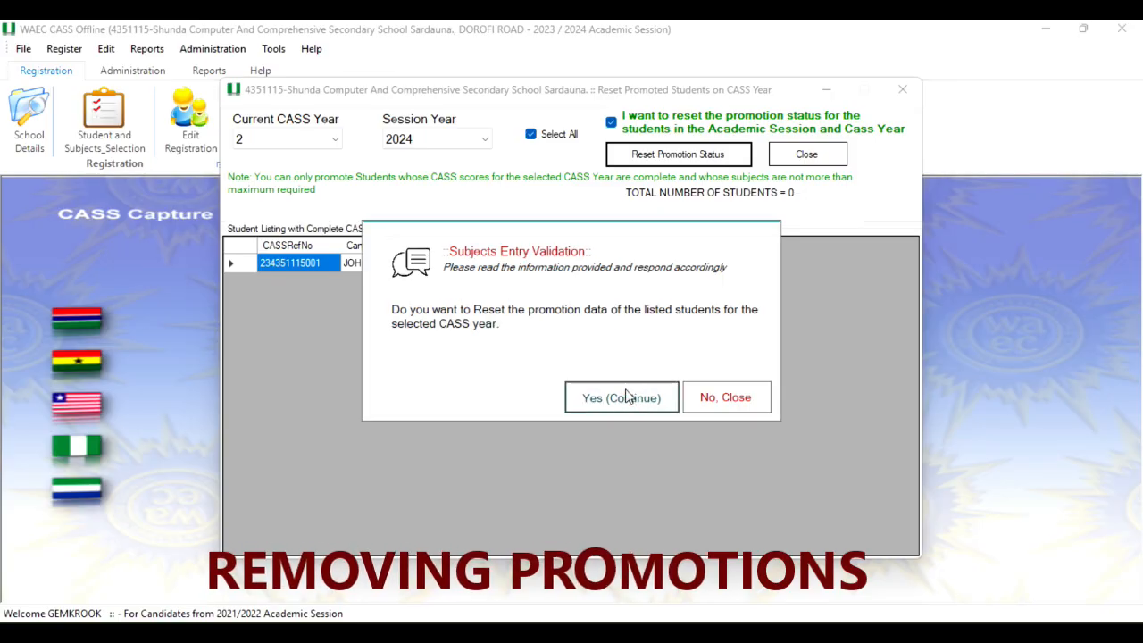
pyautogui.click(625, 396)
pyautogui.click(675, 384)
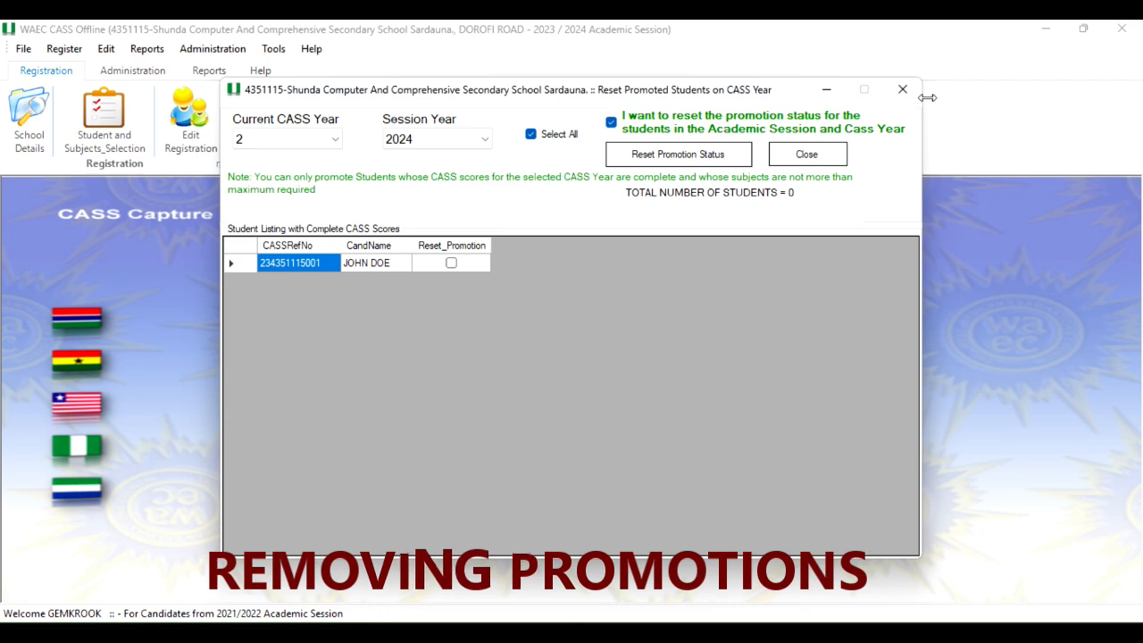
pyautogui.click(902, 90)
pyautogui.click(641, 398)
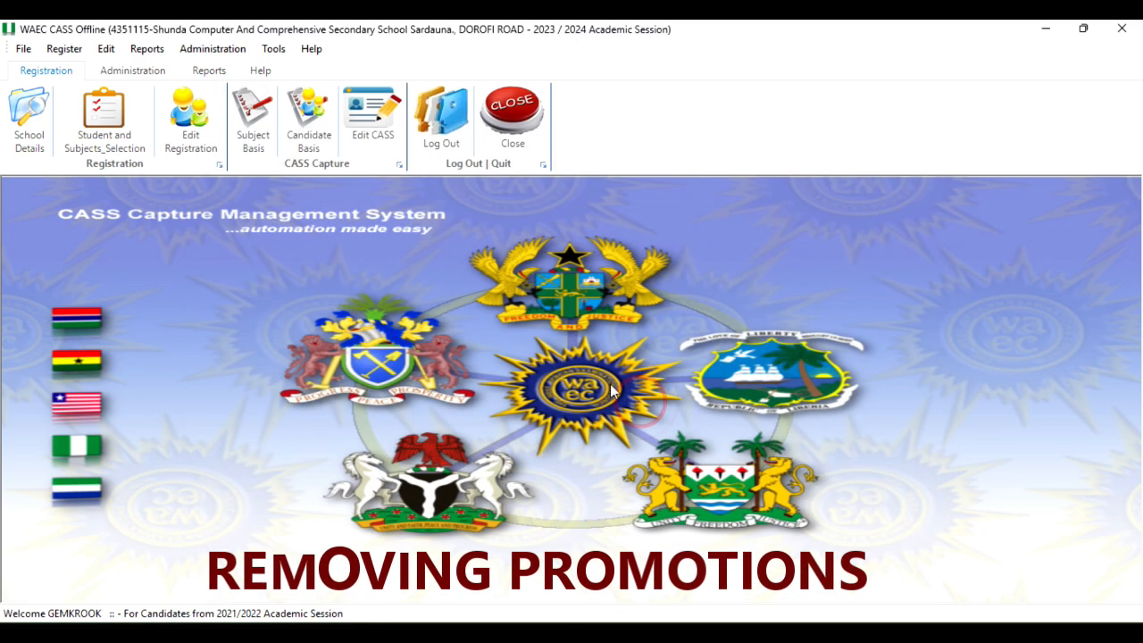
# Check the candidate-basis CASS listing for year 2, session 2024, and close it
pyautogui.click(306, 118)
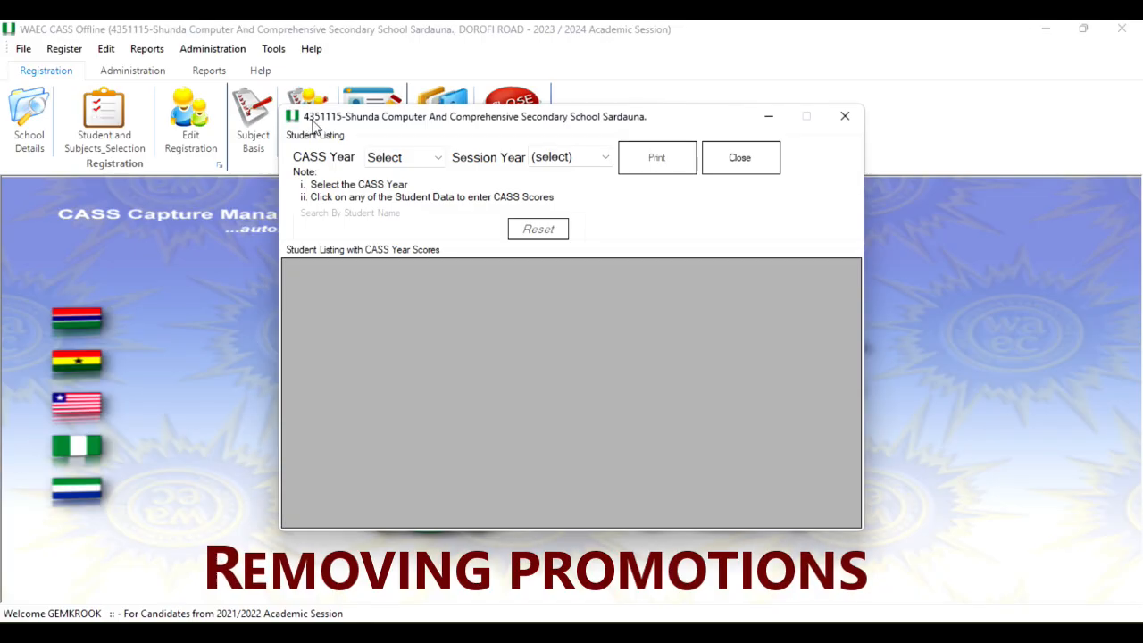
pyautogui.click(399, 156)
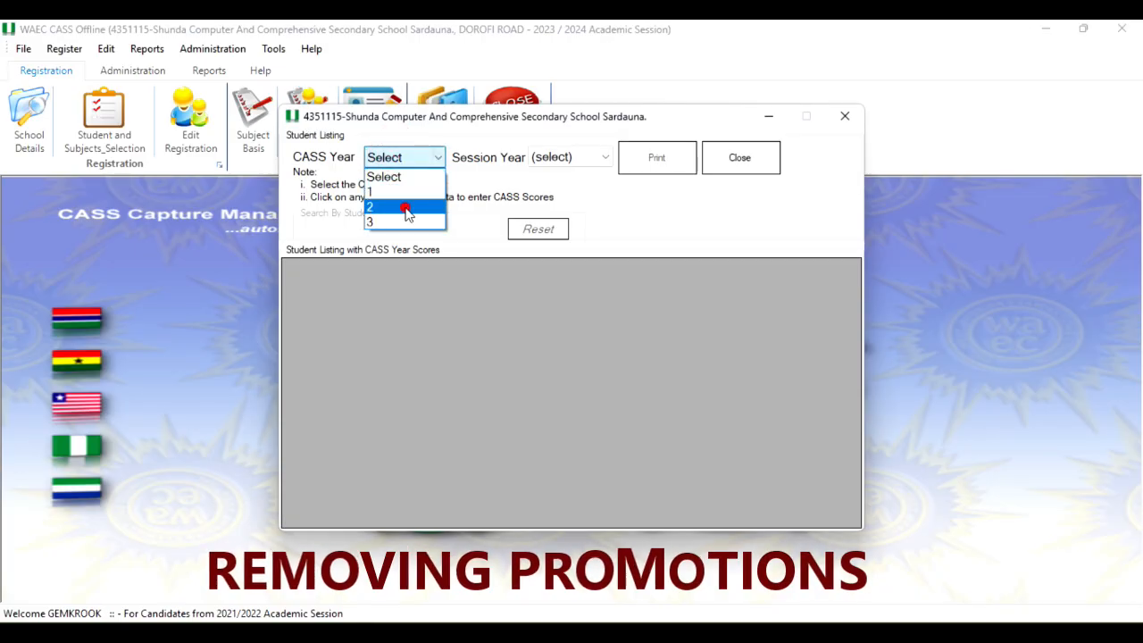
pyautogui.click(404, 204)
pyautogui.click(568, 157)
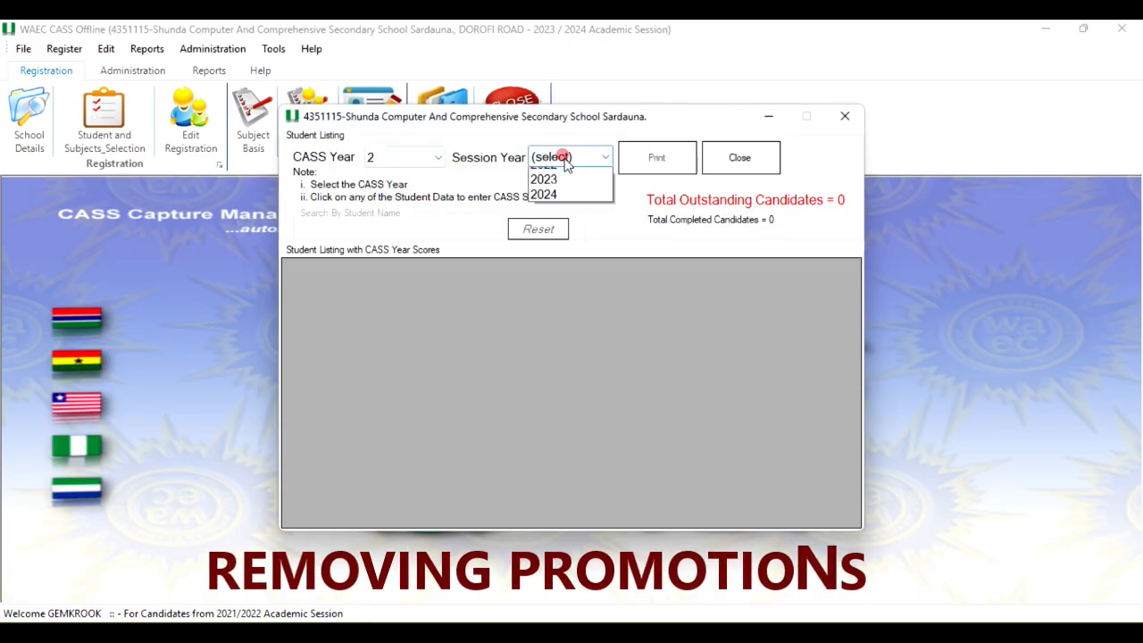
pyautogui.click(561, 223)
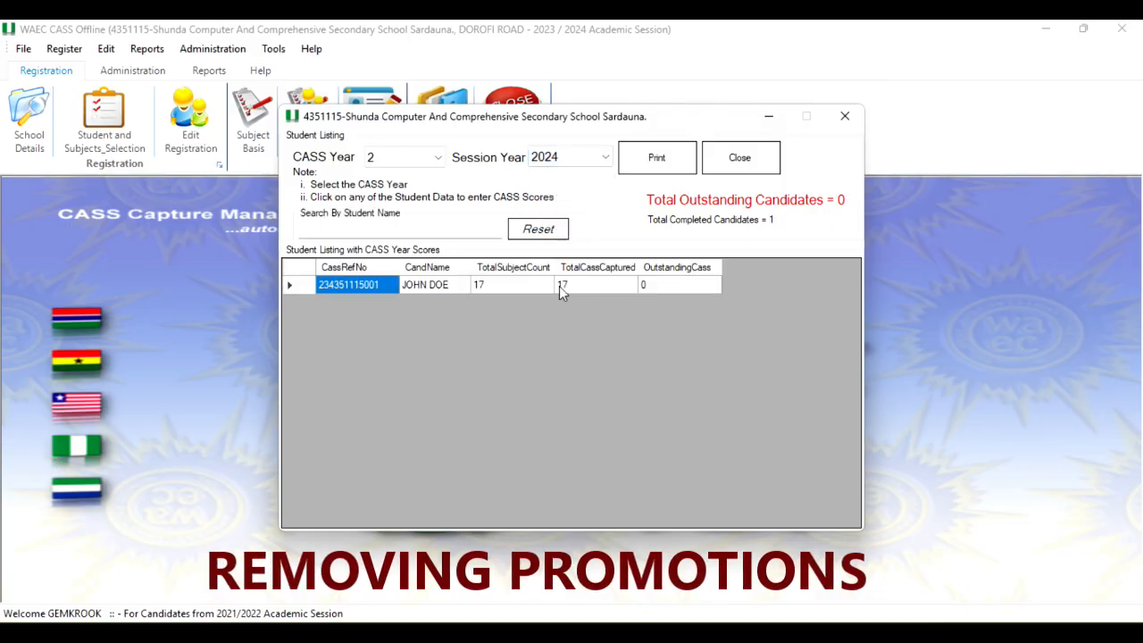
pyautogui.click(760, 158)
# Open Remove Promotion Students' Information and list the students for CASS year 2, session 2024
pyautogui.click(211, 48)
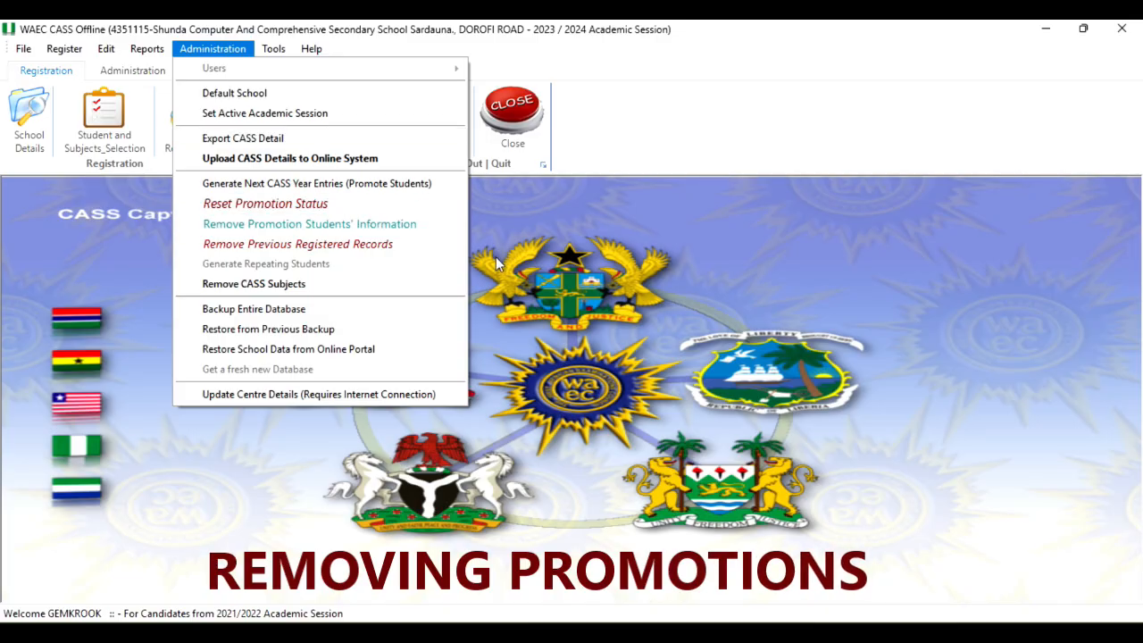
pyautogui.click(429, 225)
pyautogui.click(311, 140)
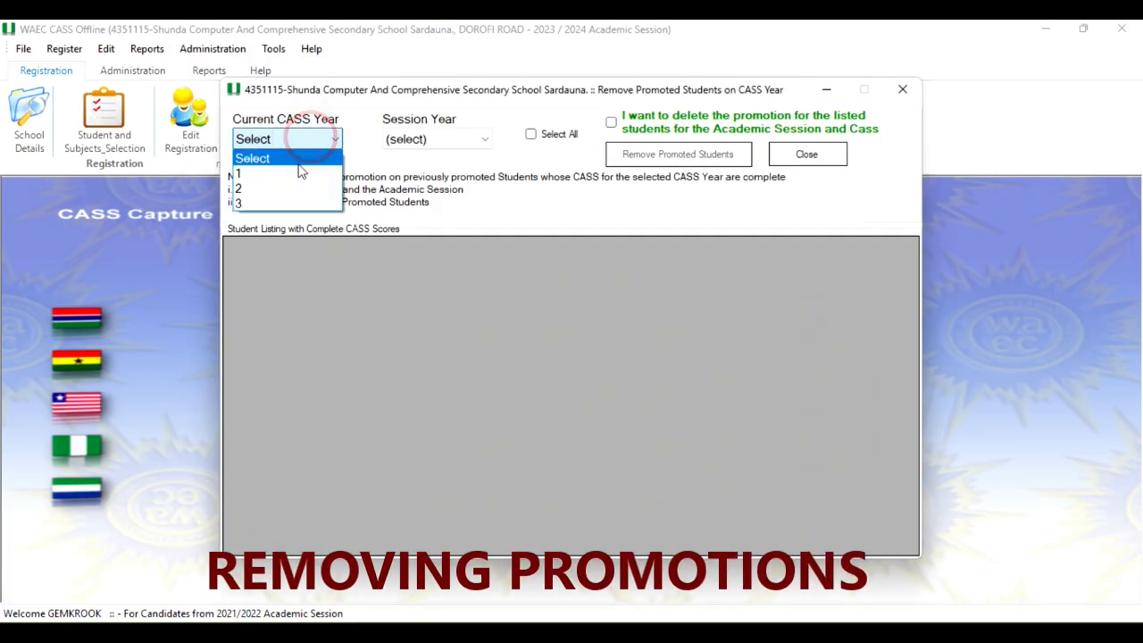
pyautogui.click(287, 192)
pyautogui.click(475, 140)
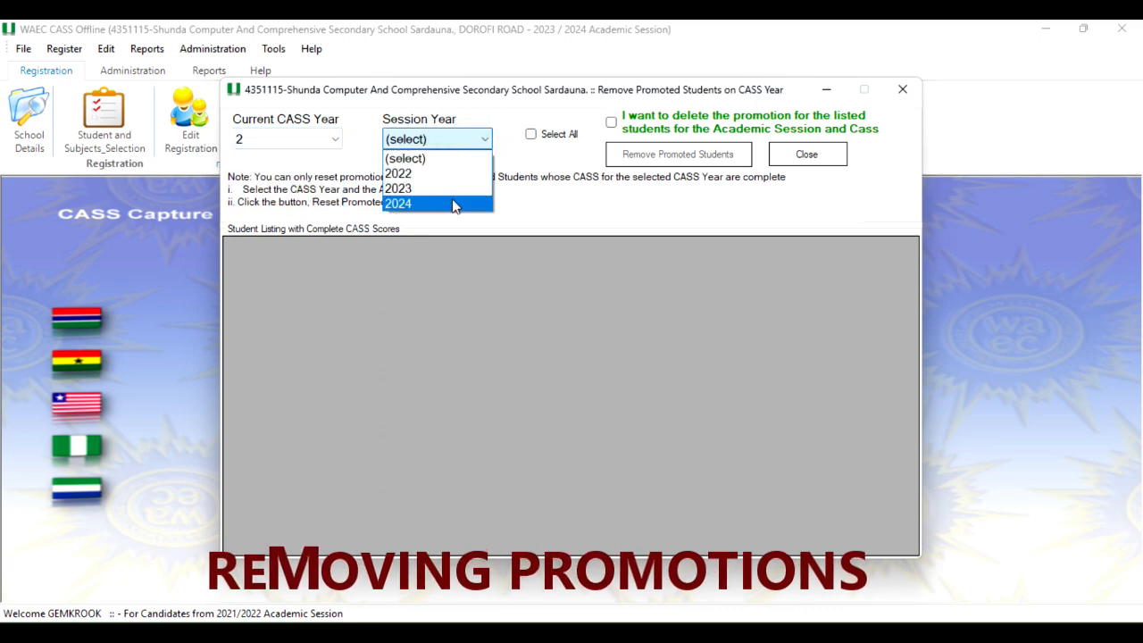
pyautogui.click(453, 203)
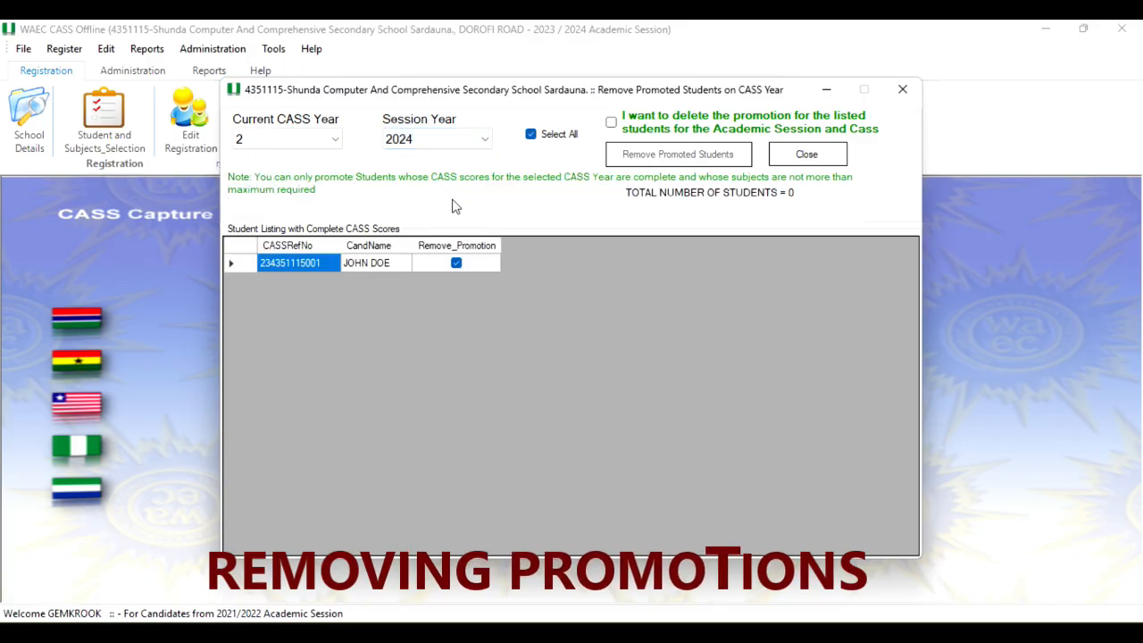
# Agree to delete the promotion, remove the listed promoted student and close the removal window
pyautogui.click(617, 122)
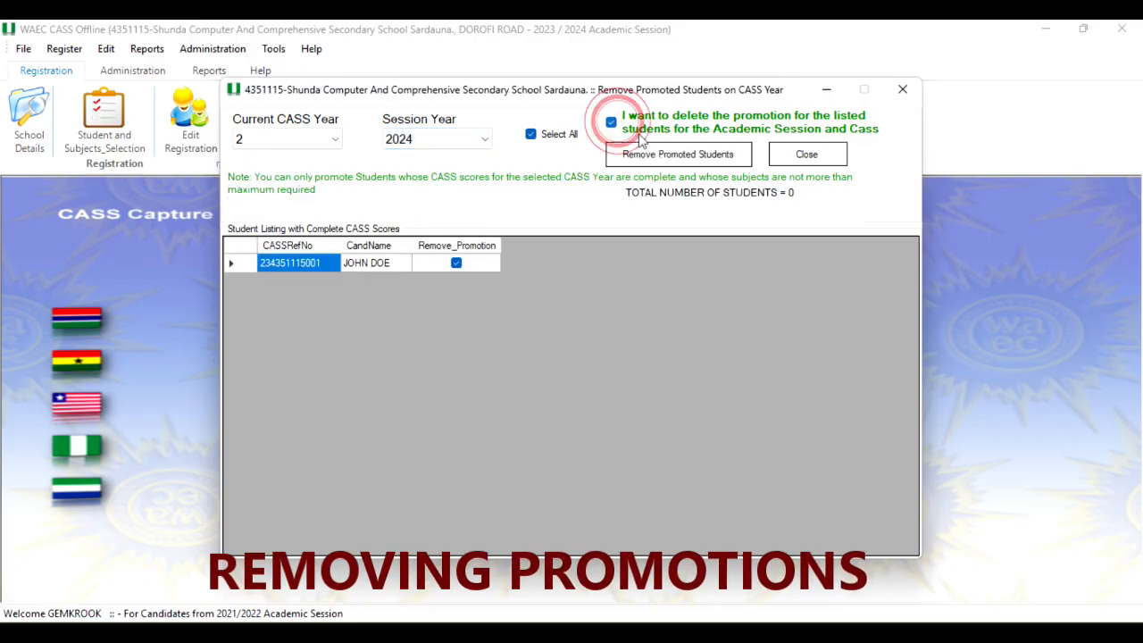
pyautogui.click(689, 153)
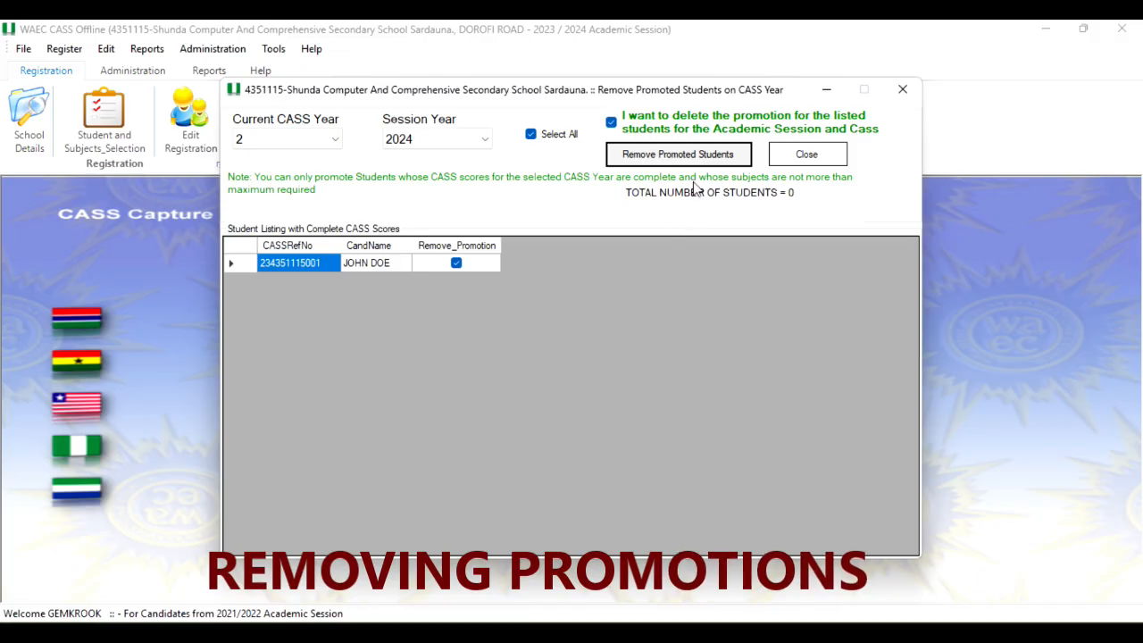
pyautogui.click(670, 154)
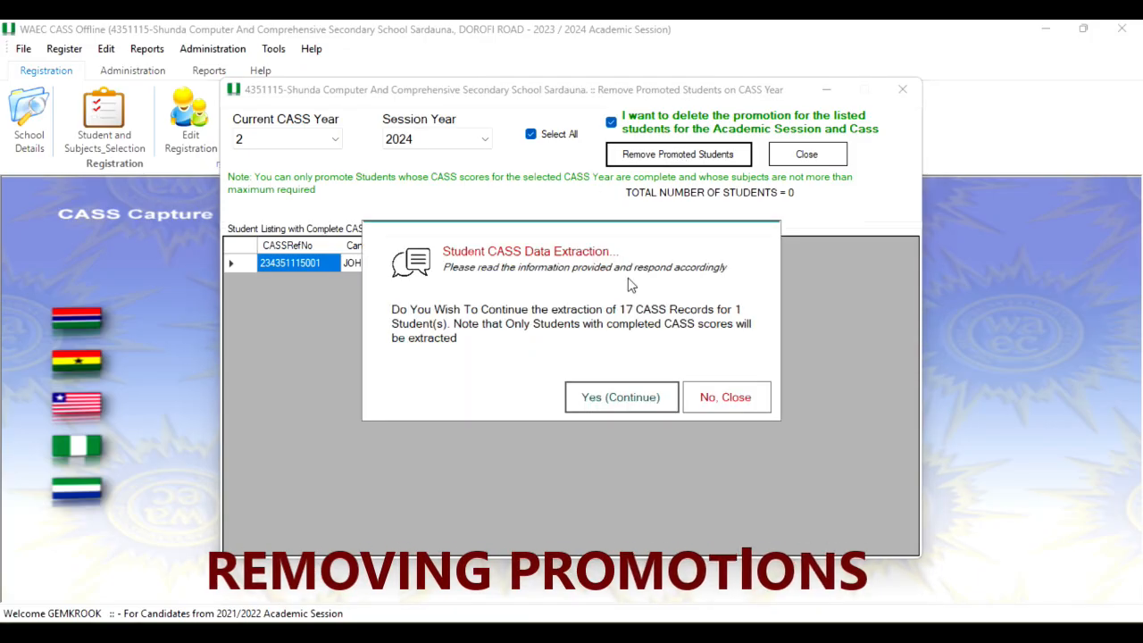
pyautogui.click(619, 396)
pyautogui.click(618, 400)
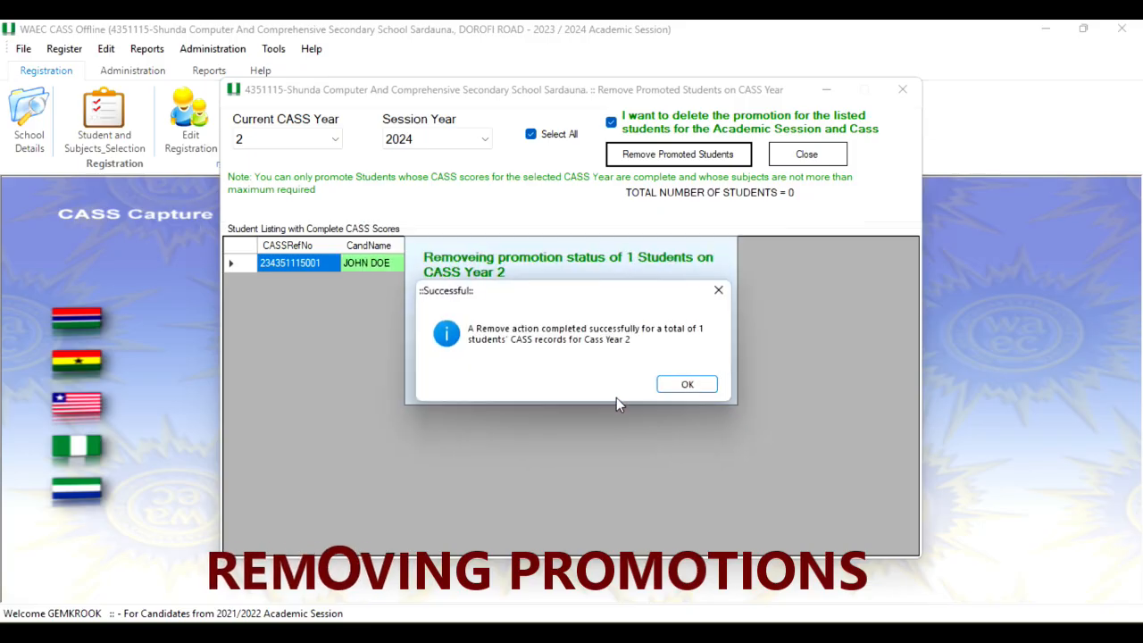
pyautogui.click(683, 386)
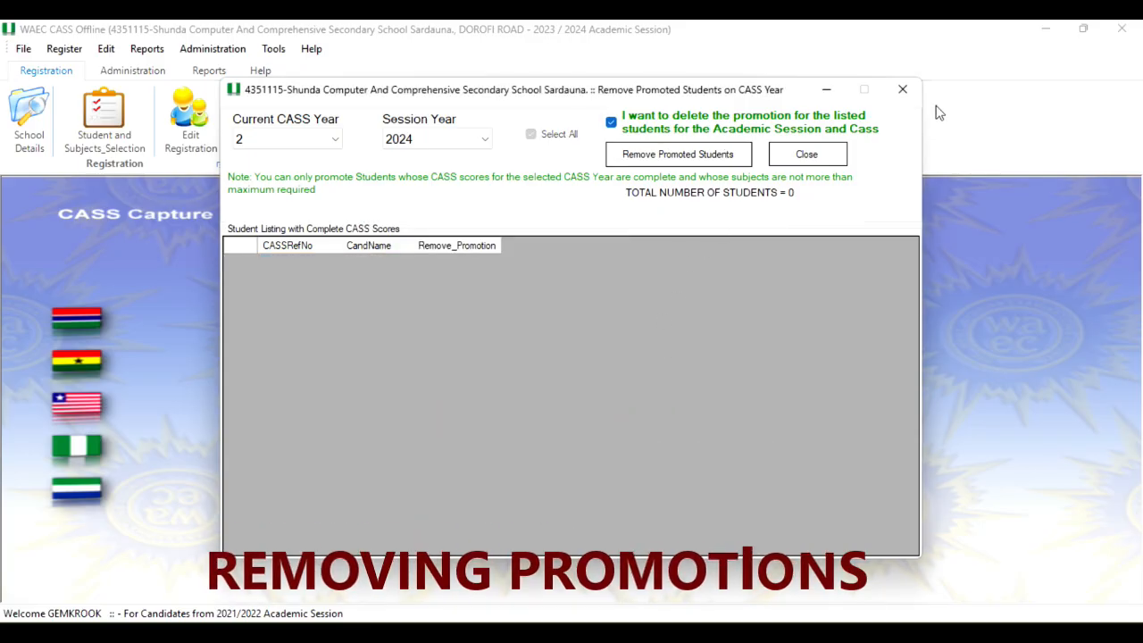
pyautogui.click(902, 90)
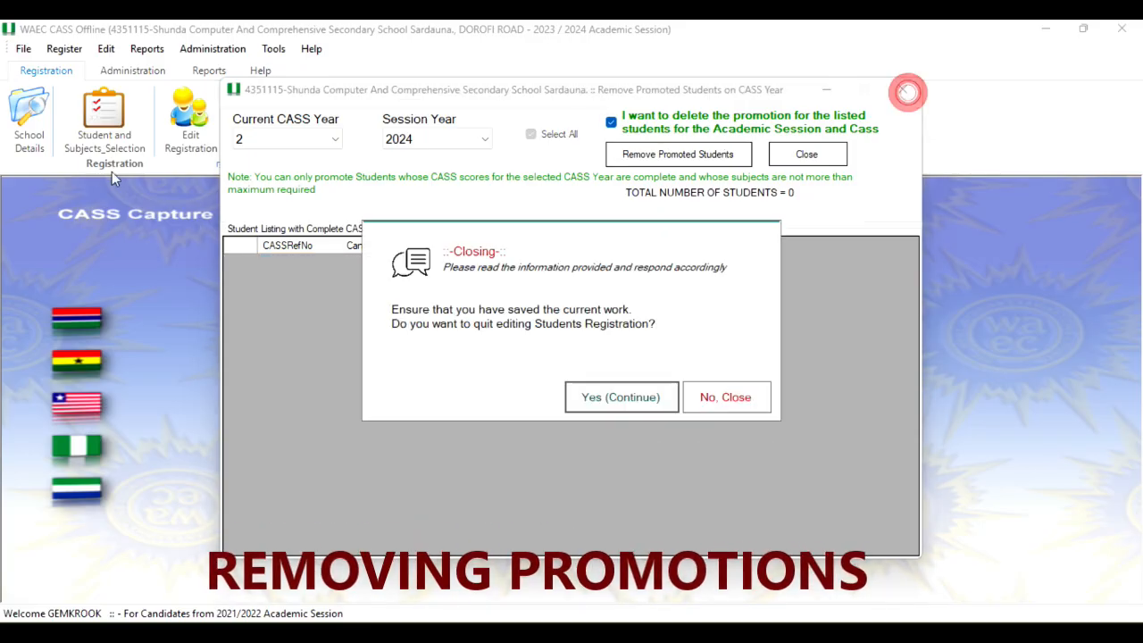
pyautogui.click(610, 399)
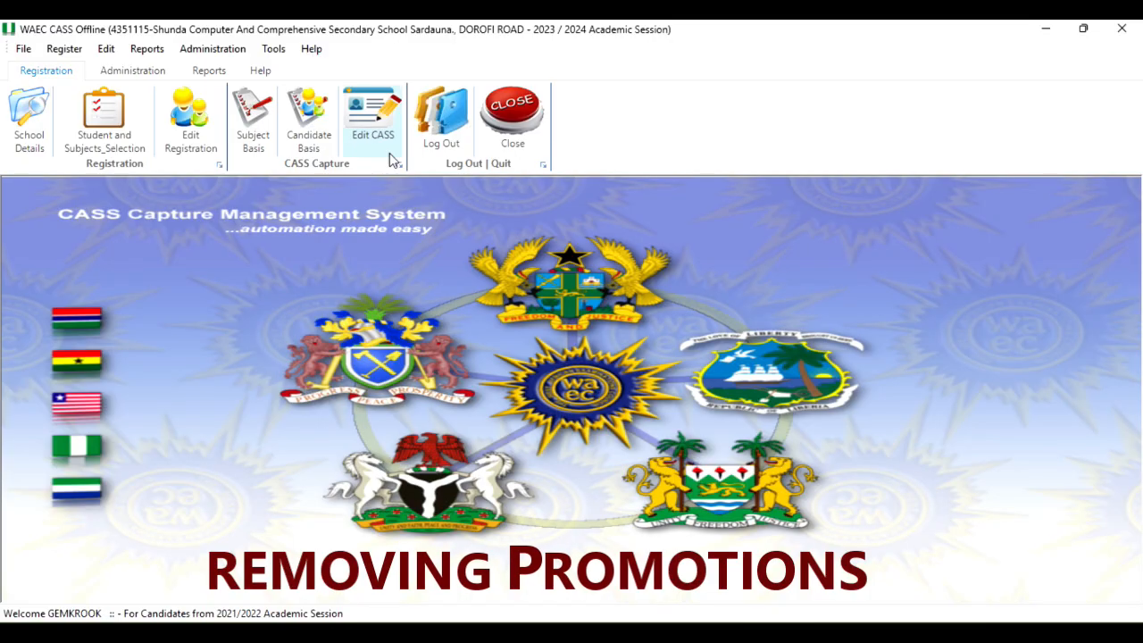
# Verify the promotion's removal in the candidate-basis listing for CASS year 2, session 2024, and close it
pyautogui.click(309, 120)
pyautogui.click(374, 161)
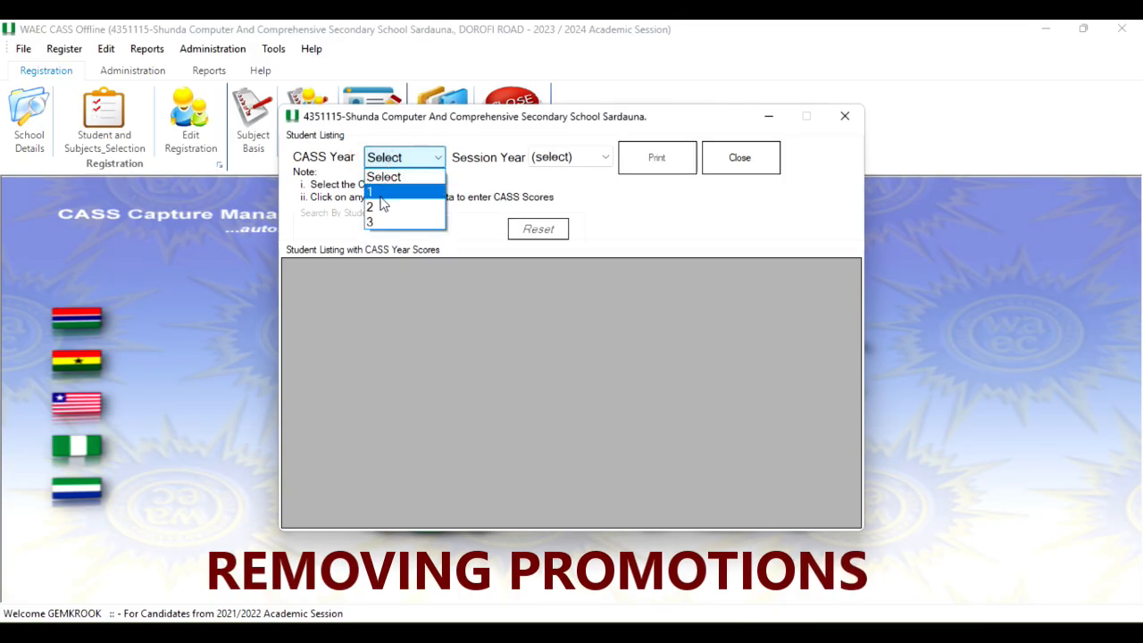
pyautogui.click(379, 204)
pyautogui.click(576, 159)
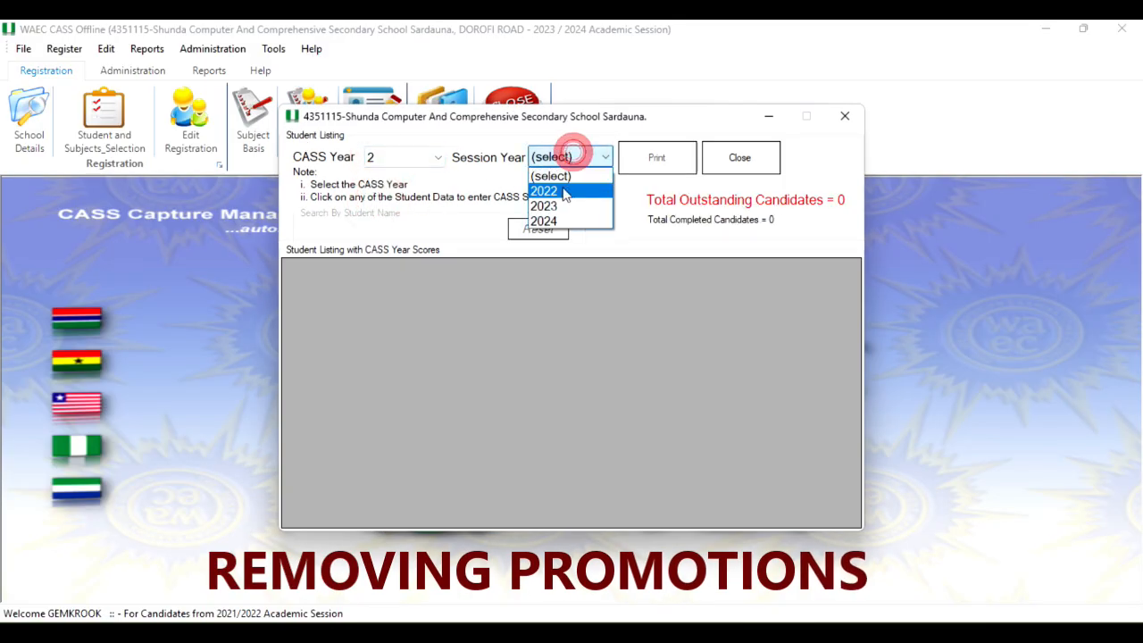
pyautogui.click(547, 221)
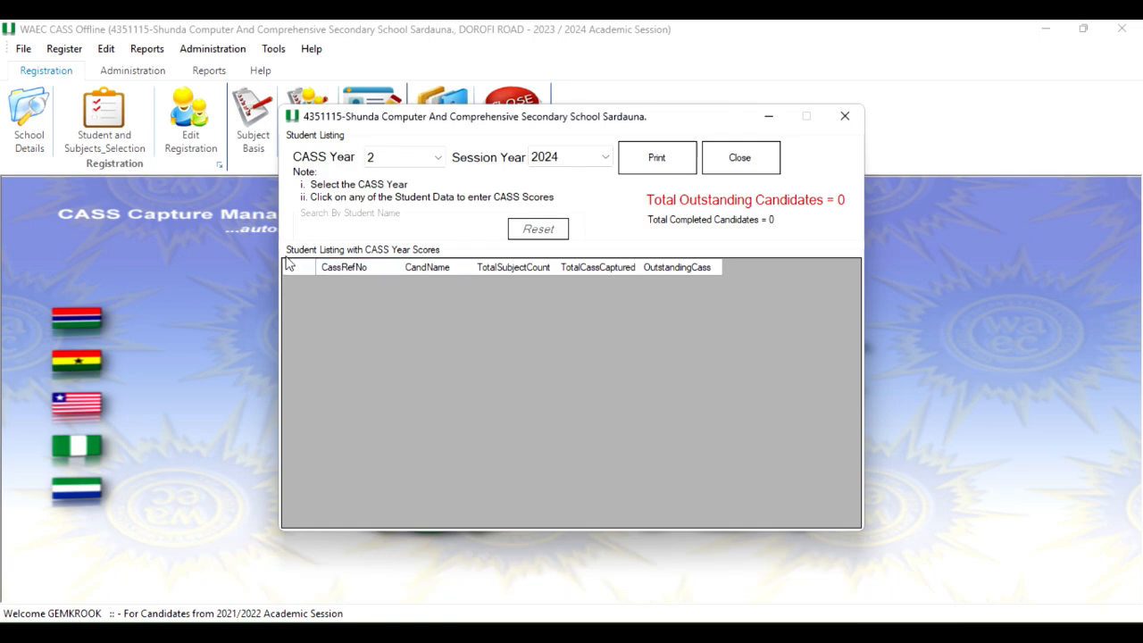
pyautogui.click(756, 167)
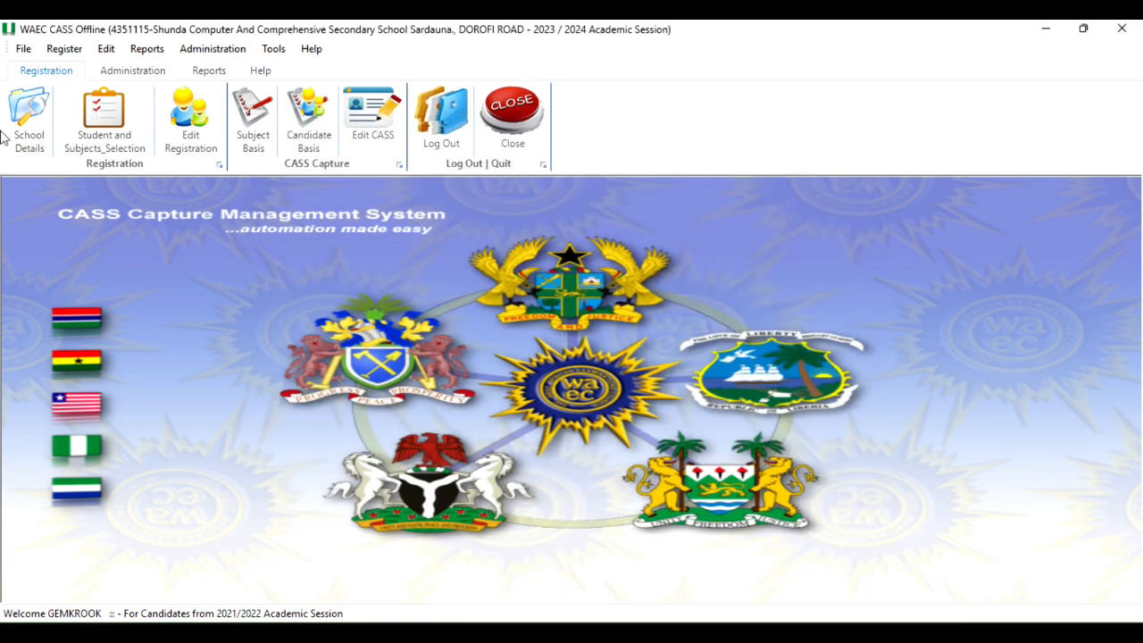
# Reopen the student's registration from the CASS year 1, session 2023 listing and check that its bio data can be edited
pyautogui.click(190, 121)
pyautogui.click(365, 174)
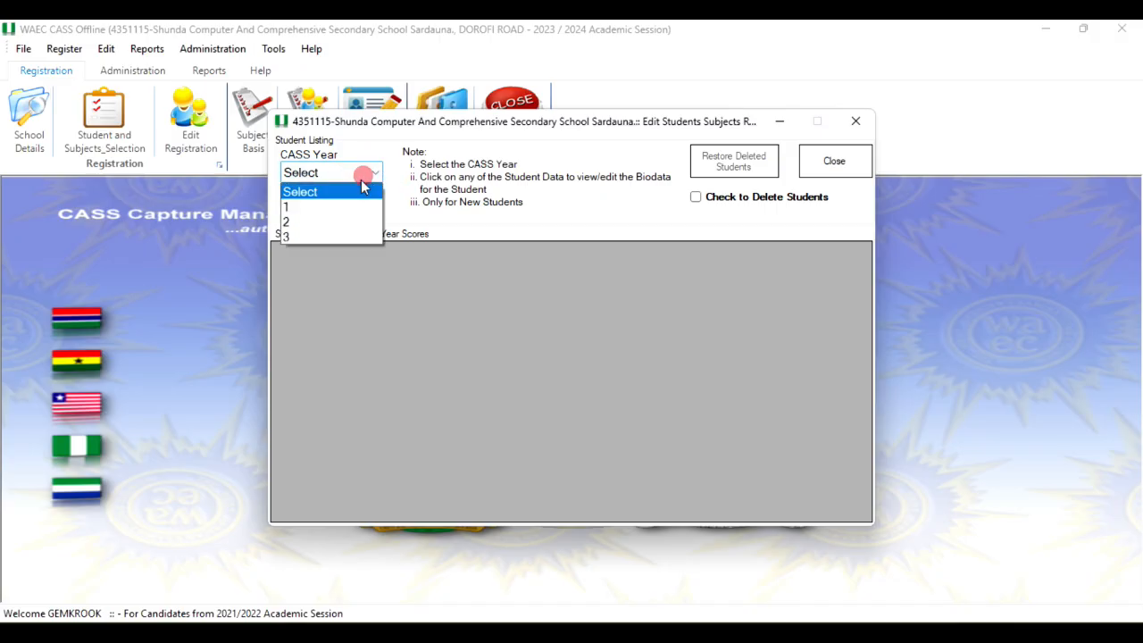
pyautogui.click(357, 207)
pyautogui.click(359, 211)
pyautogui.click(358, 259)
pyautogui.click(483, 268)
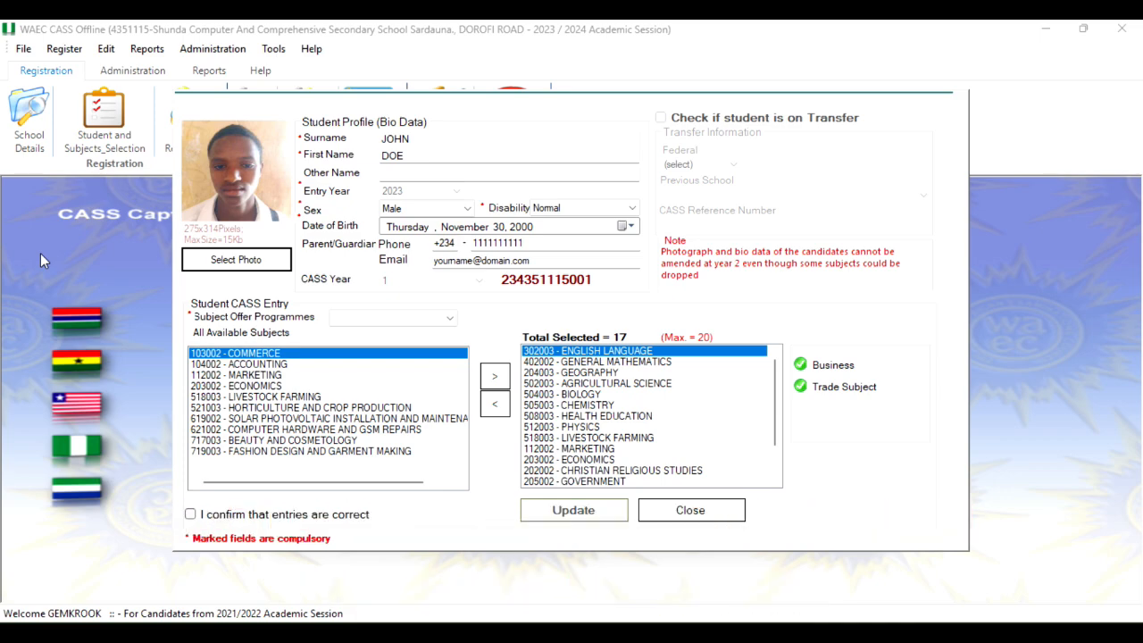
pyautogui.click(525, 242)
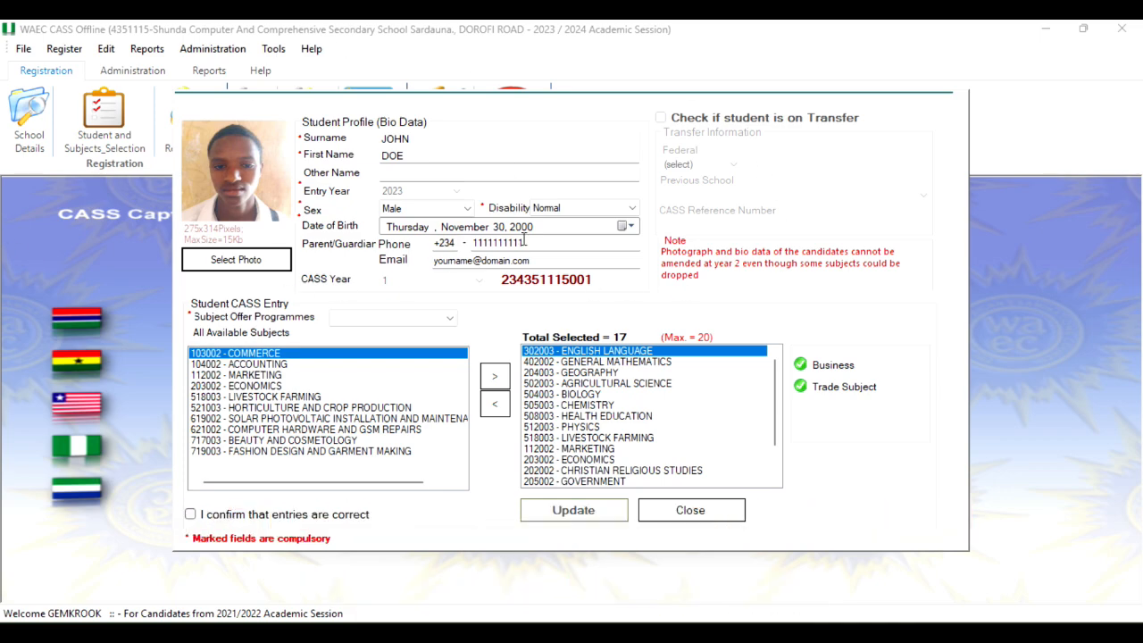